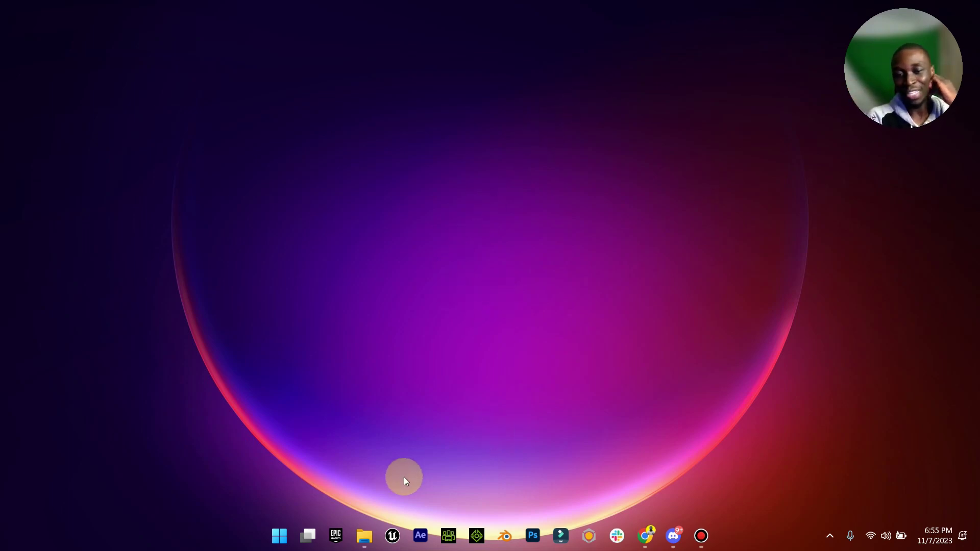
Switch to Chrome, open a new tab, and view the "madam koi koi" Google image results
click(645, 536)
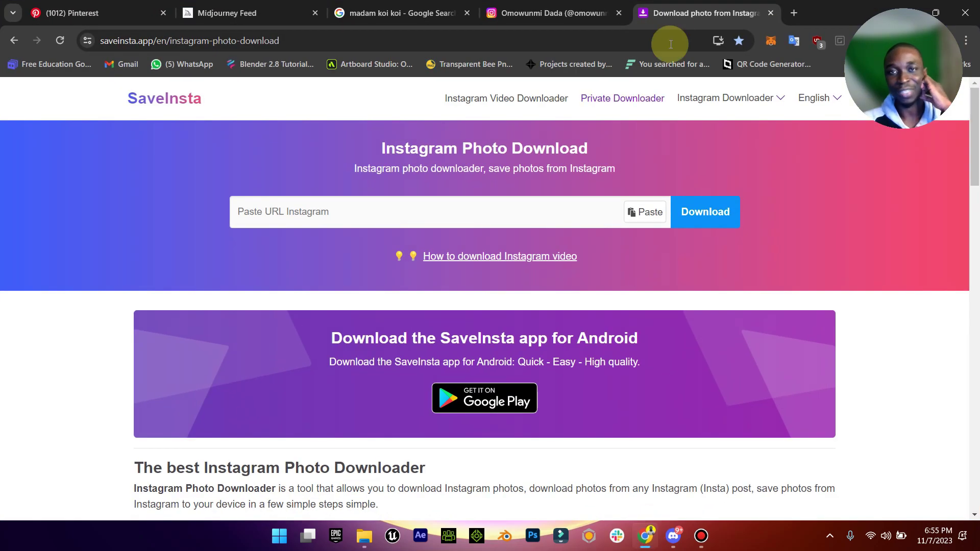
click(792, 11)
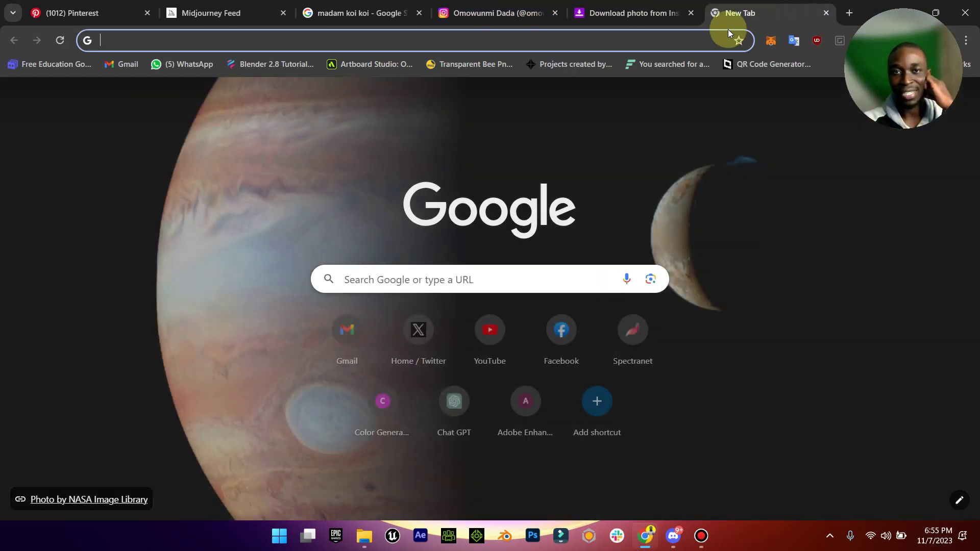
click(365, 5)
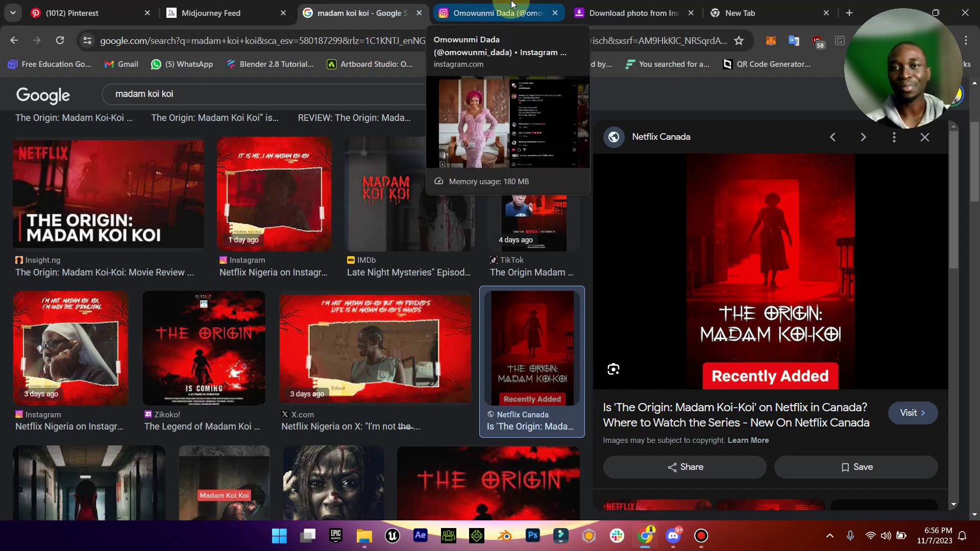
click(830, 537)
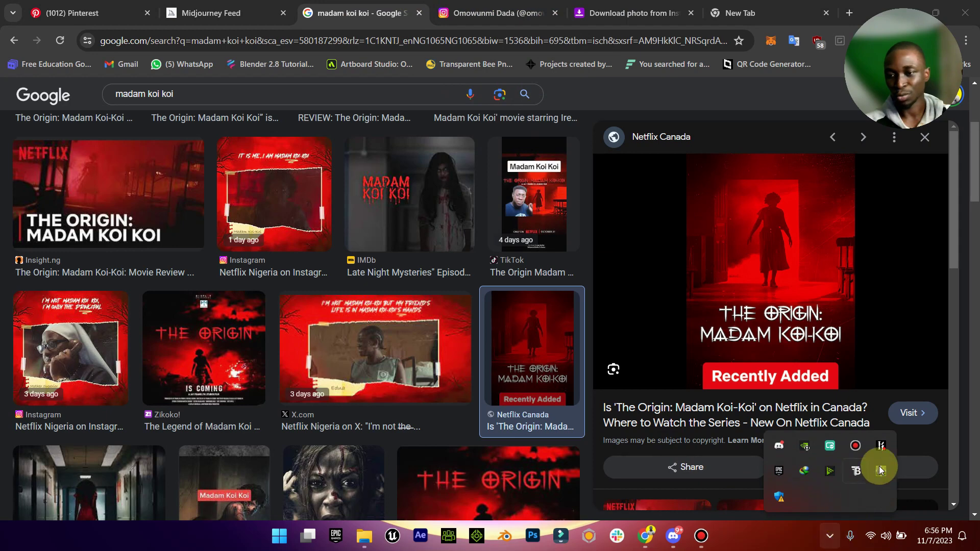
click(854, 448)
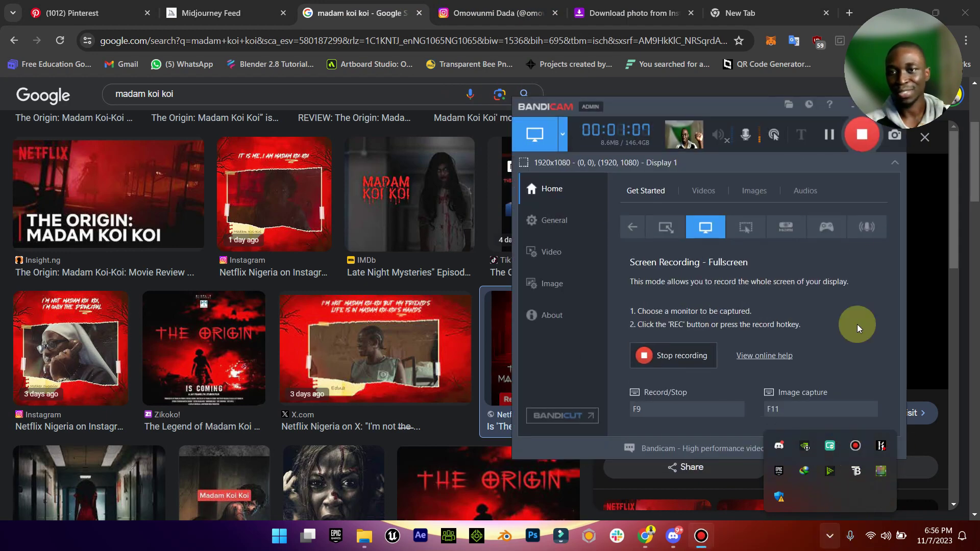
drag(834, 105, 782, 143)
click(820, 144)
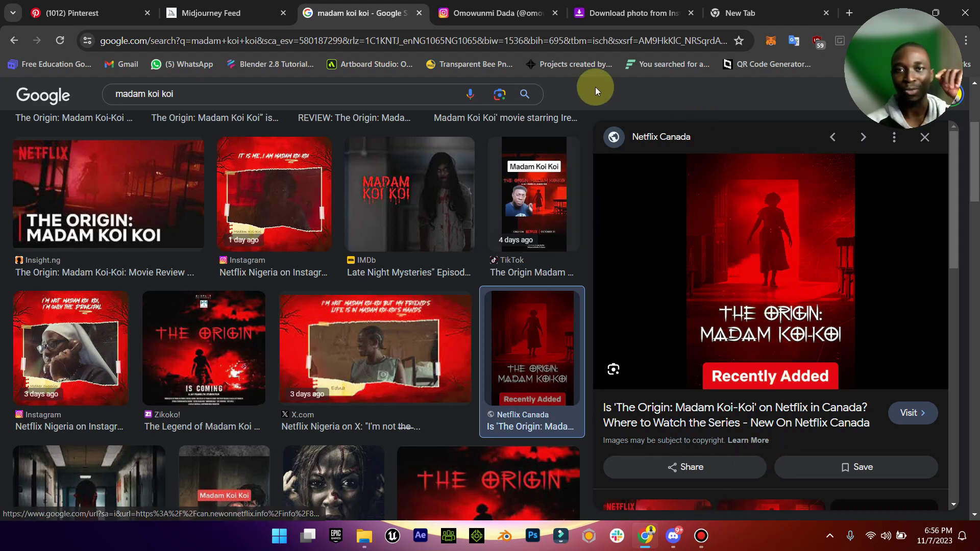
Copy the link of the open Instagram post showing the woman in the pink lace dress
click(498, 12)
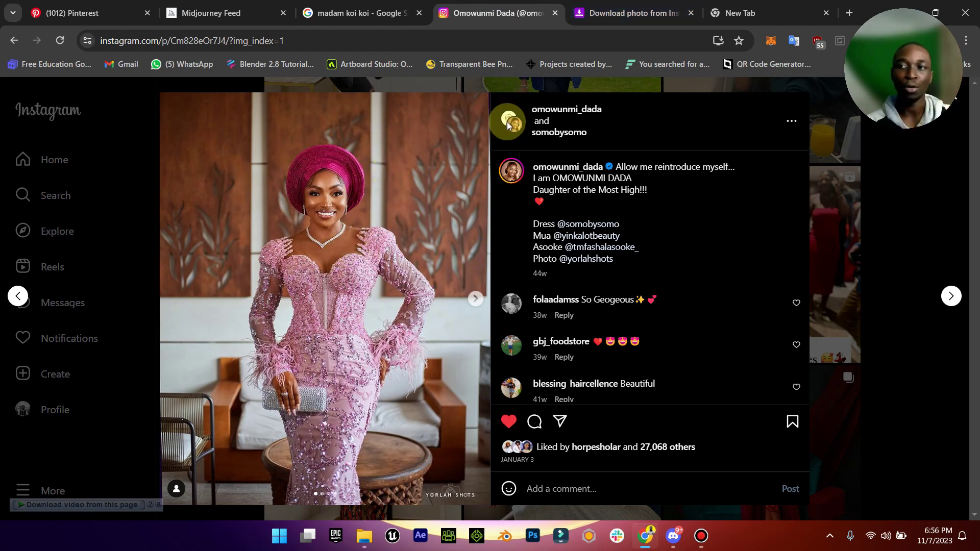
click(315, 41)
key(ctrl+c)
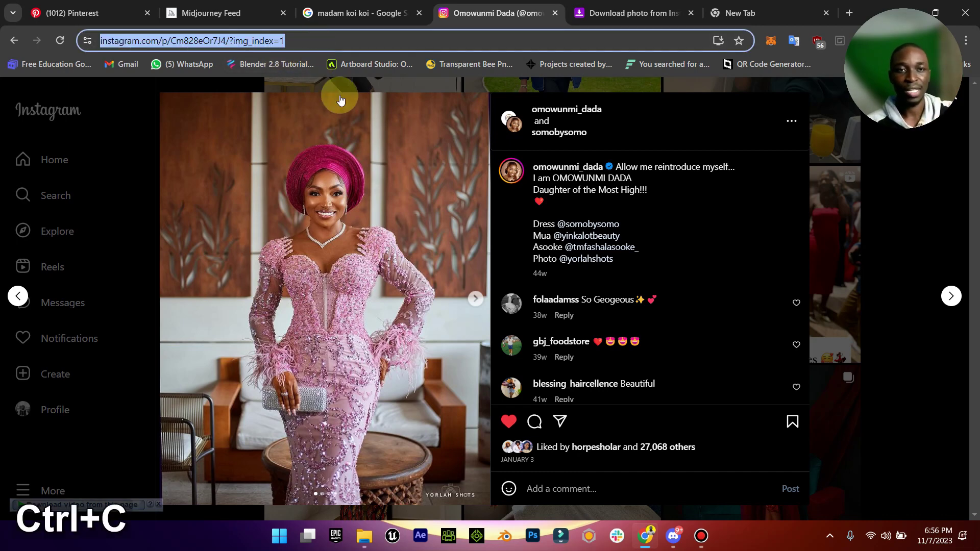
Fetch the post's photos in SaveInsta using the copied Instagram link and close the pop-up ad
click(633, 13)
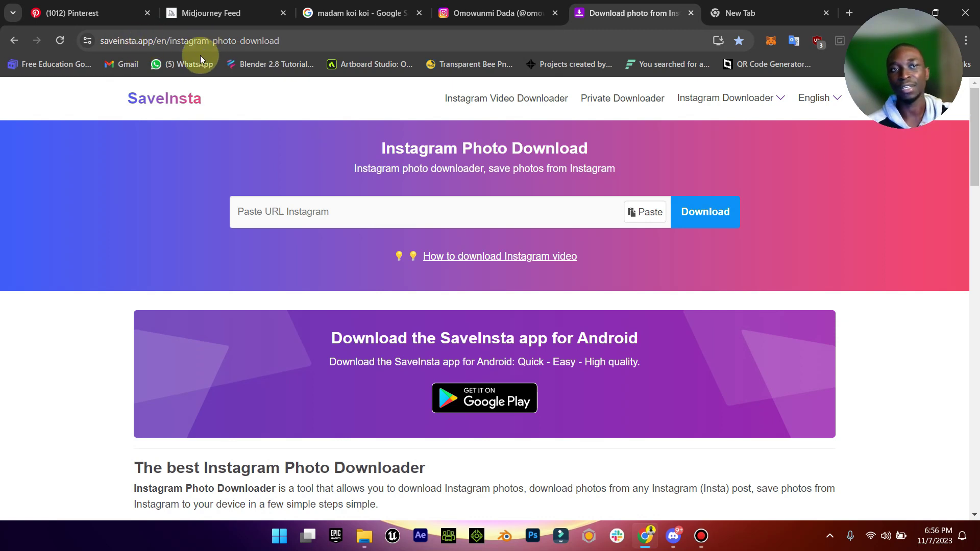
click(313, 211)
key(ctrl+v)
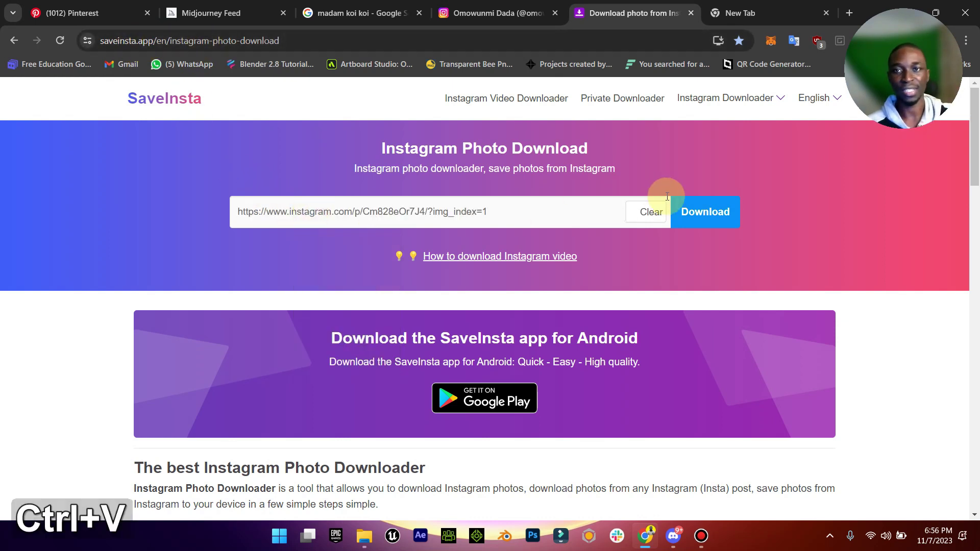
click(706, 217)
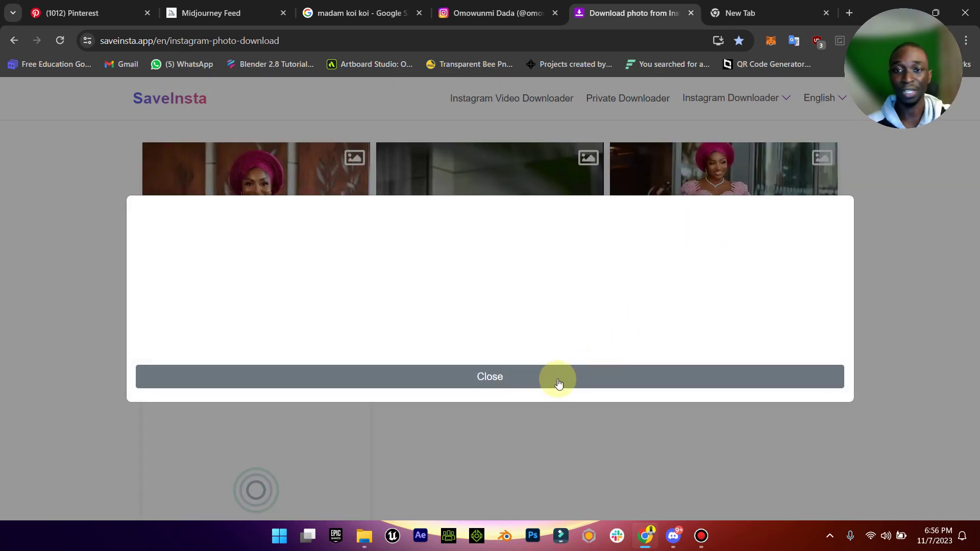
click(559, 378)
Look through the Instagram post up to its third photo and return to the SaveInsta results
click(498, 13)
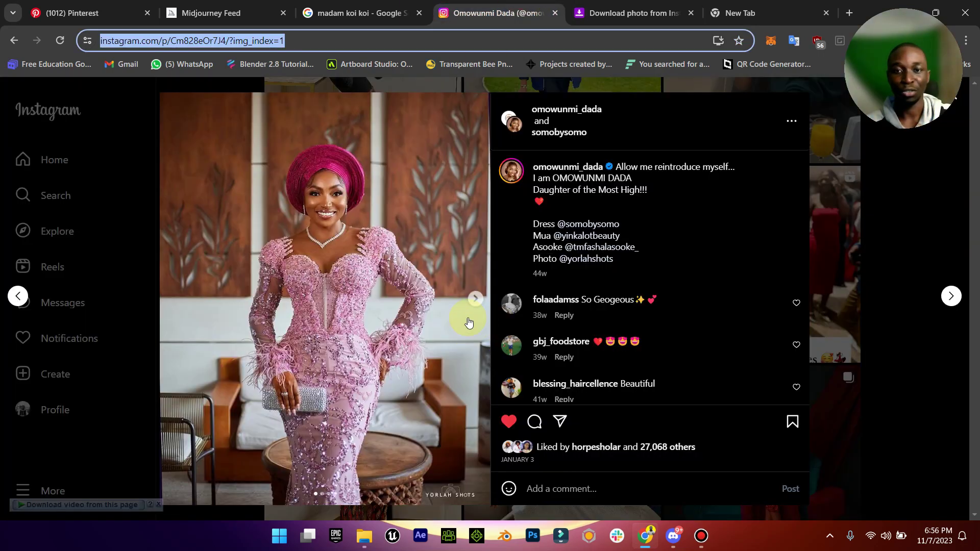
click(475, 300)
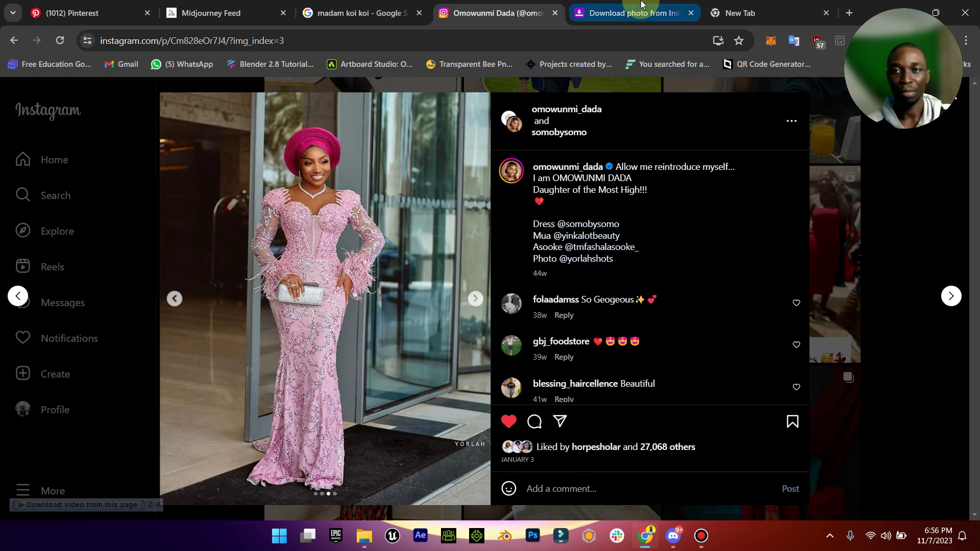
click(633, 13)
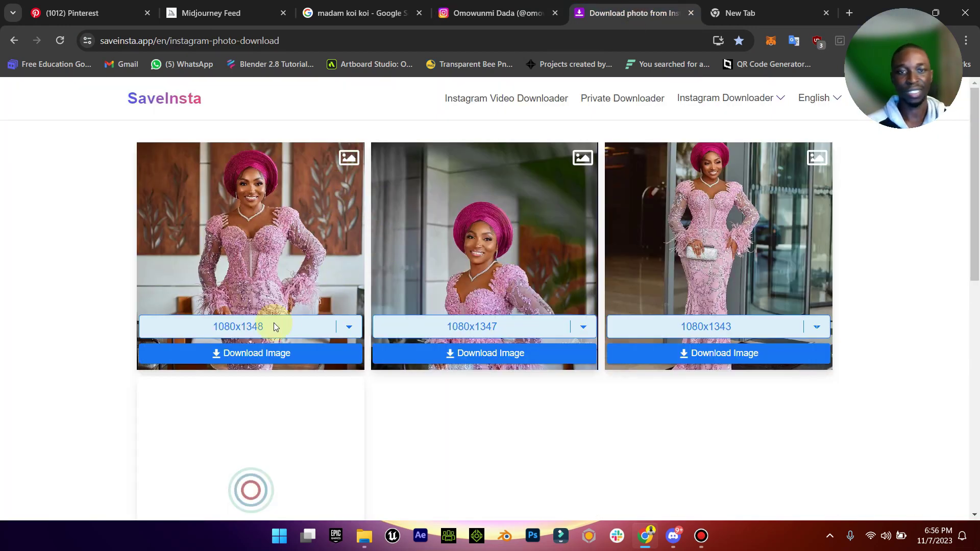
Download the first photo at 1080x1348 resolution and close the SaveInsta page
click(356, 332)
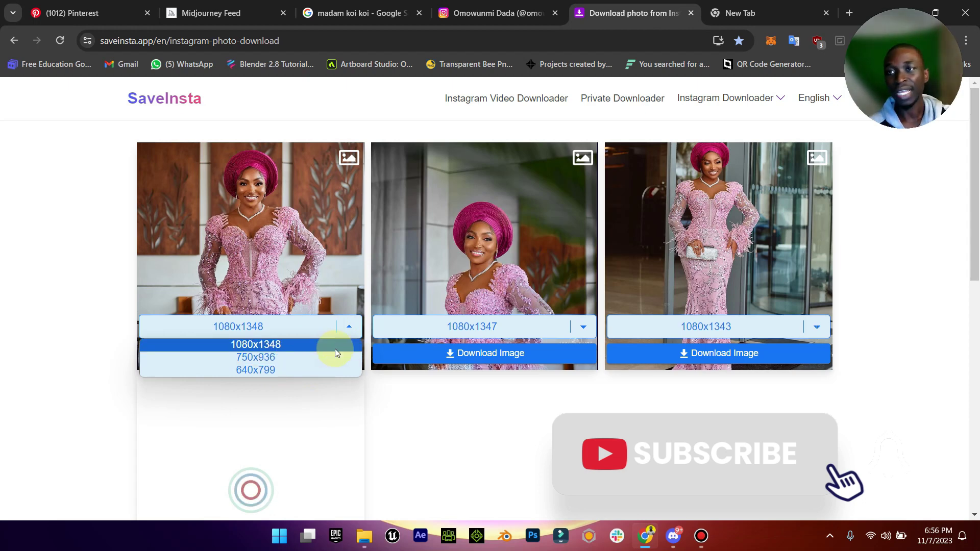
click(255, 345)
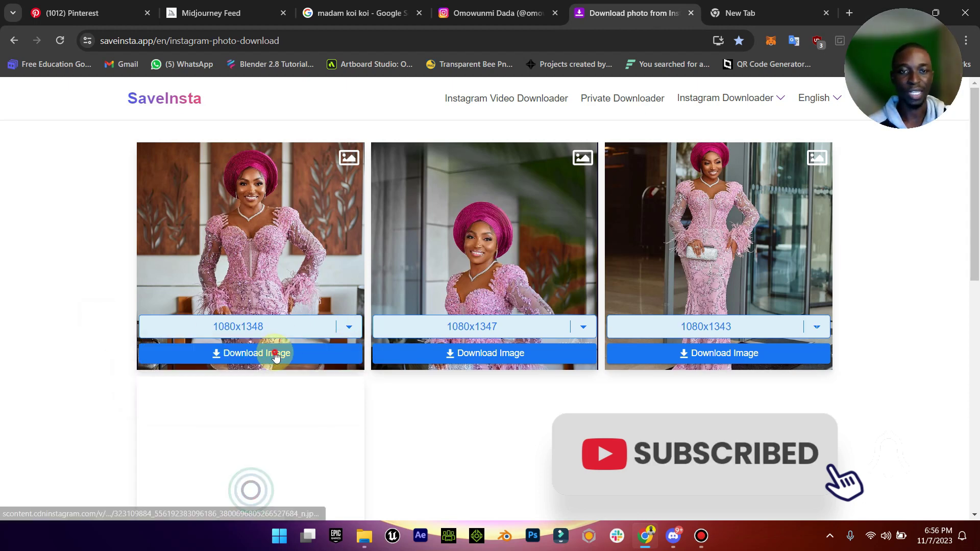
click(258, 354)
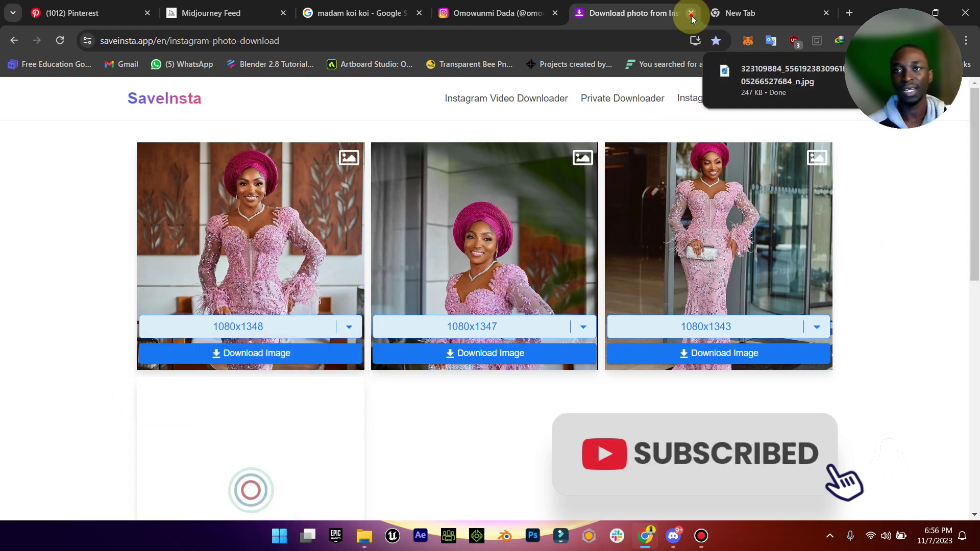
click(692, 13)
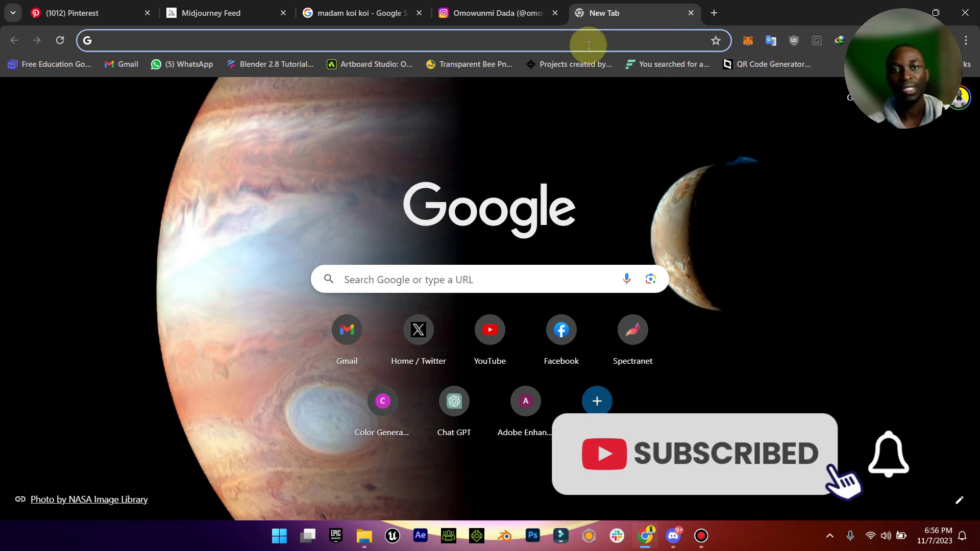
Open the bookmarked Pixelcut upscaler in the new tab and upload the downloaded photo of the woman in pink
click(620, 39)
click(926, 72)
click(841, 216)
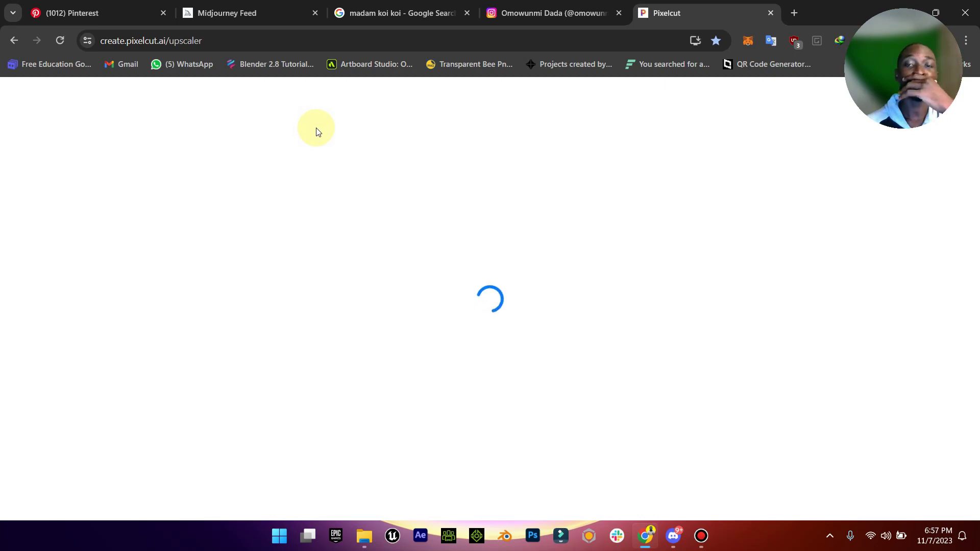
click(458, 371)
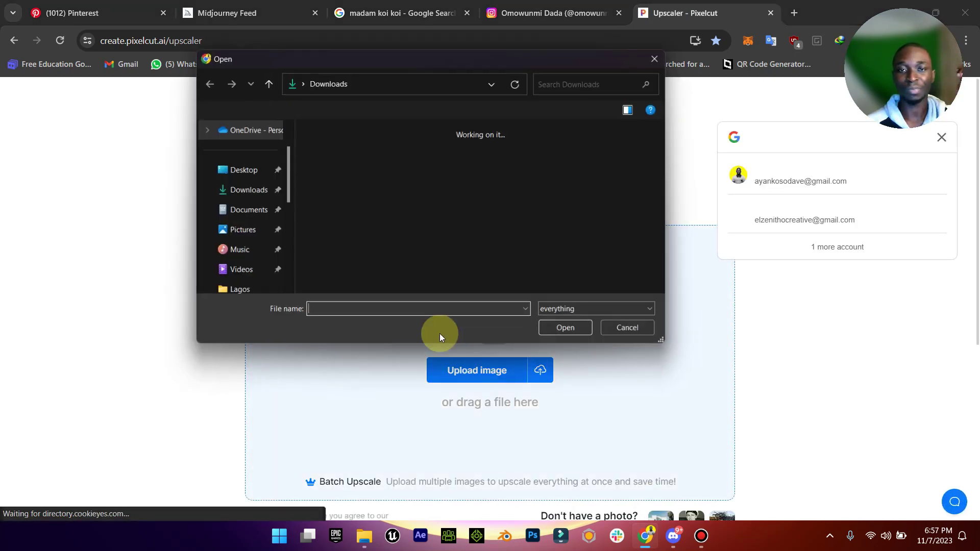
click(354, 157)
click(578, 337)
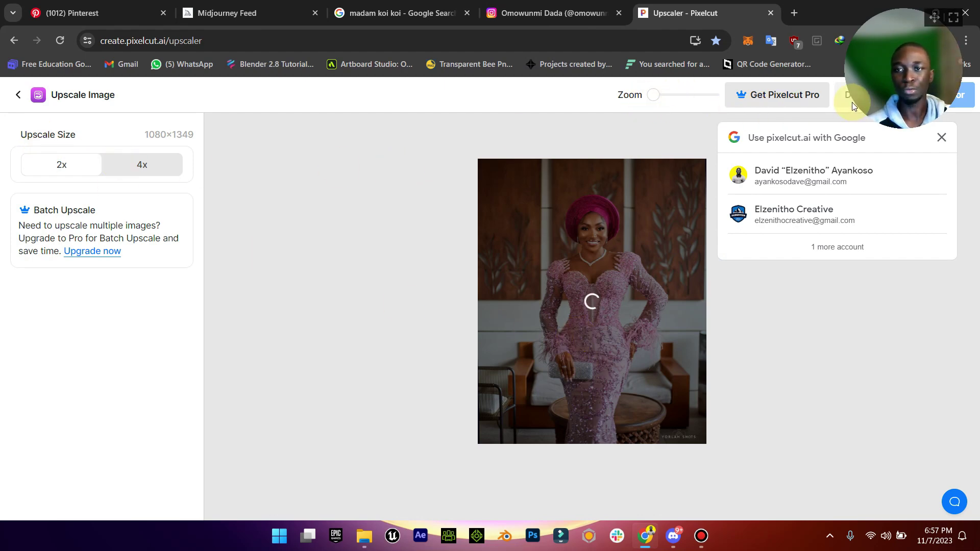
Find the framed vampire woman painting in the Midjourney Explore feed and copy its prompt
click(276, 13)
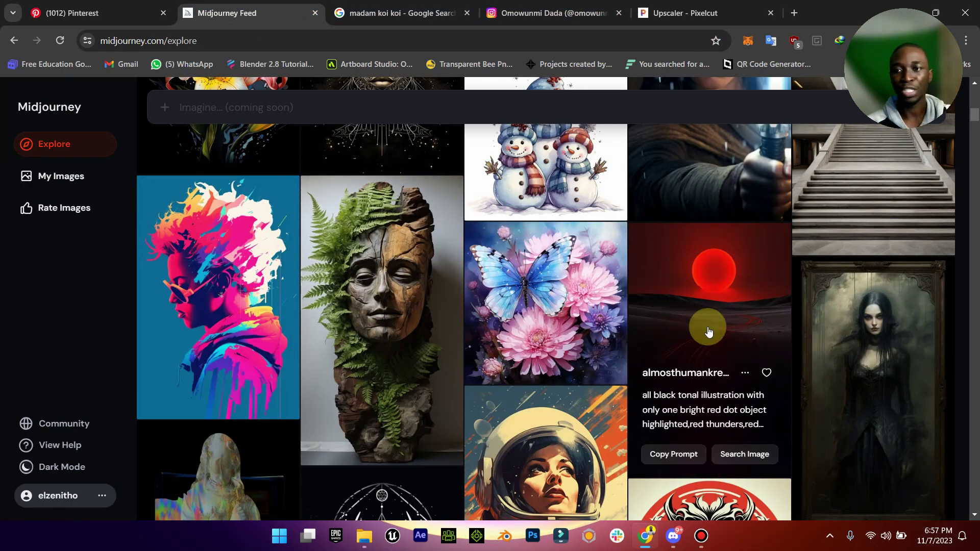
scroll(715, 326, up, 2)
scroll(724, 335, down, 5)
scroll(766, 328, up, 3)
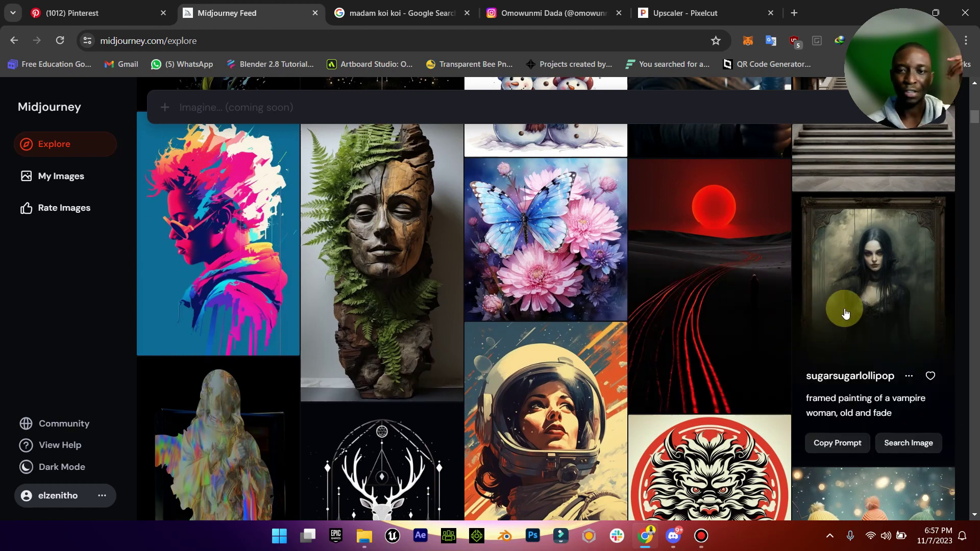
scroll(838, 314, down, 3)
scroll(878, 286, up, 2)
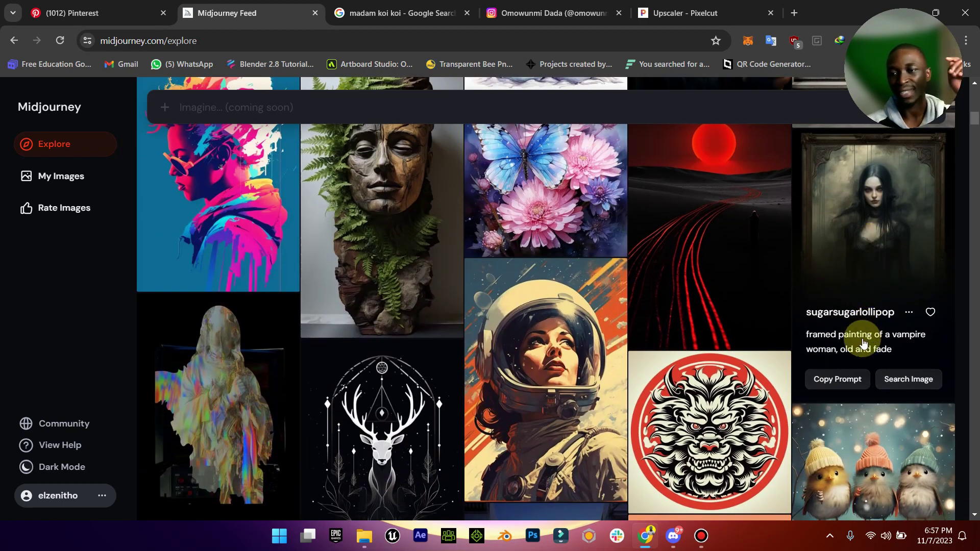
click(909, 312)
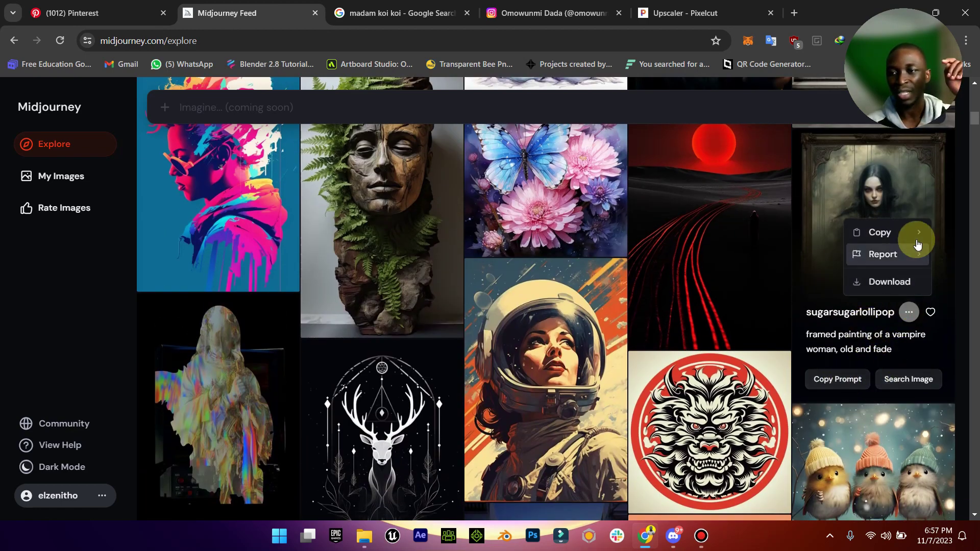
mouse_move(886, 232)
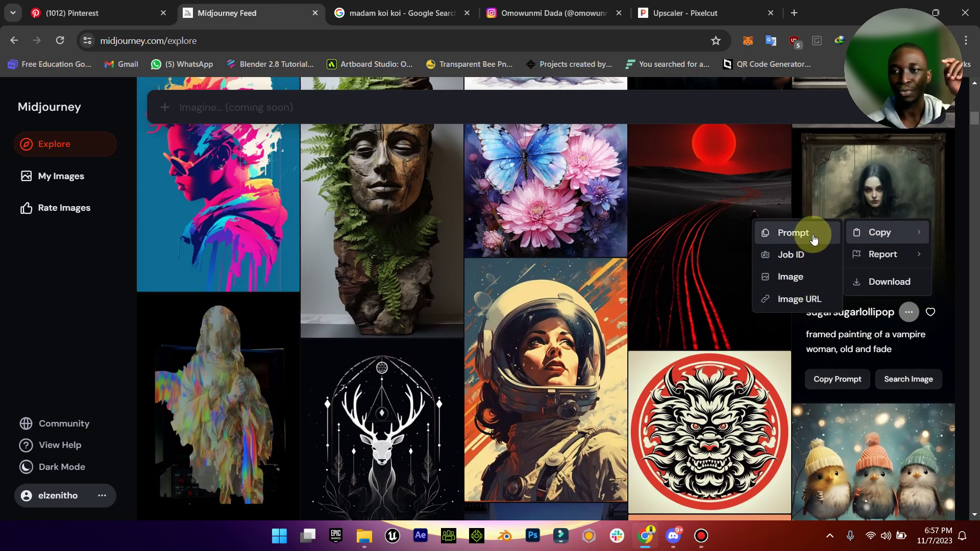
In Discord's Midjourney Bot chat, fill an /imagine command with "framed painting of a vampire woman, old and fade --ar 3:5 --v 5.2", then minimize Discord
click(681, 542)
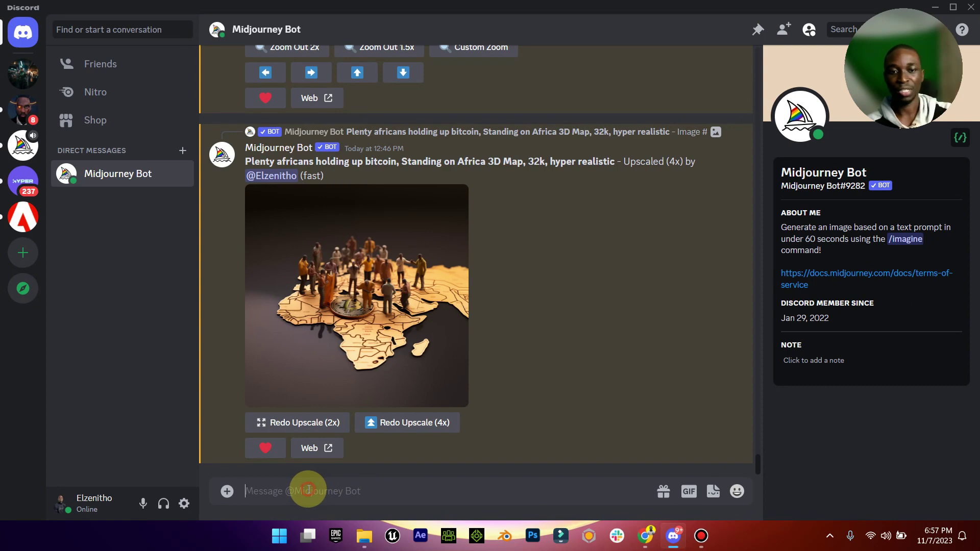
text(/)
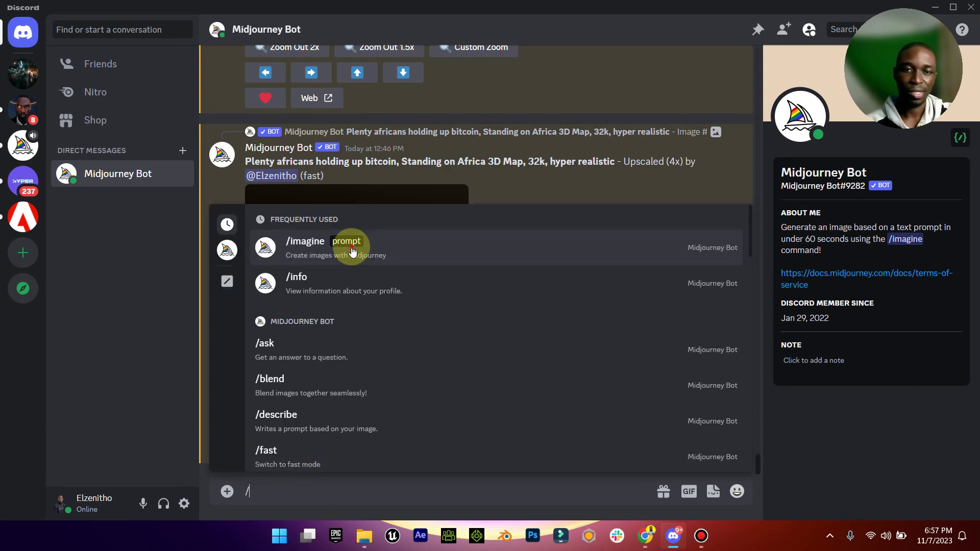
click(351, 250)
key(ctrl+v)
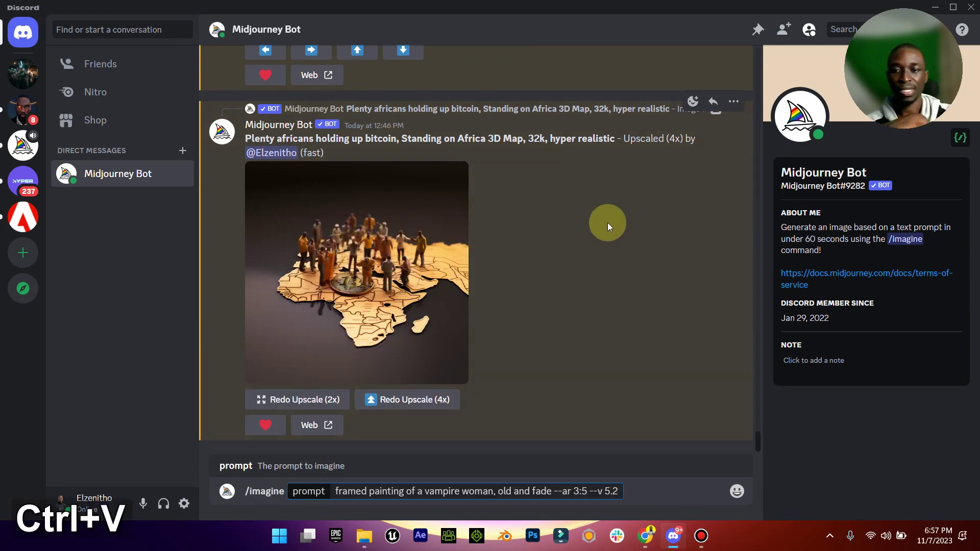
click(935, 6)
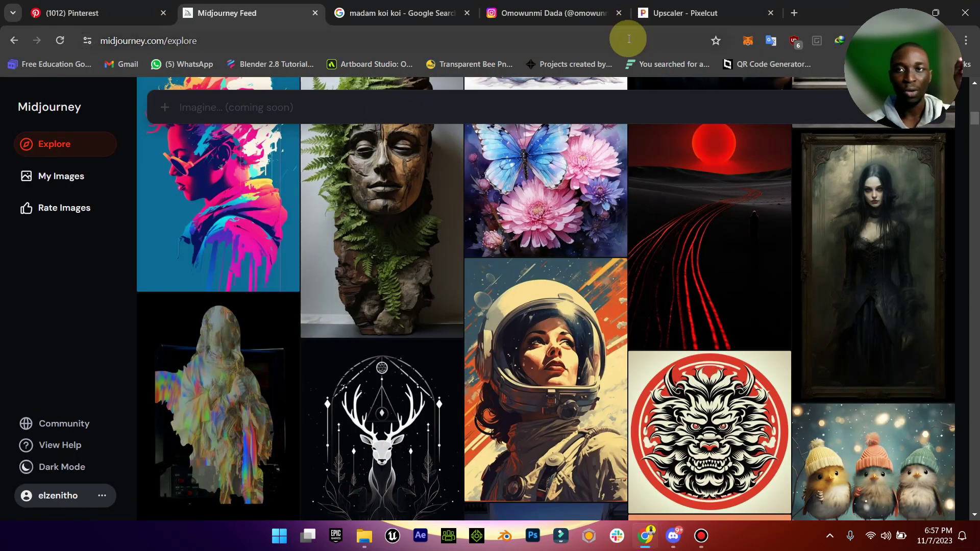
Download the 2x upscaled photo from Pixelcut and close the Pixelcut and Instagram pages
click(702, 7)
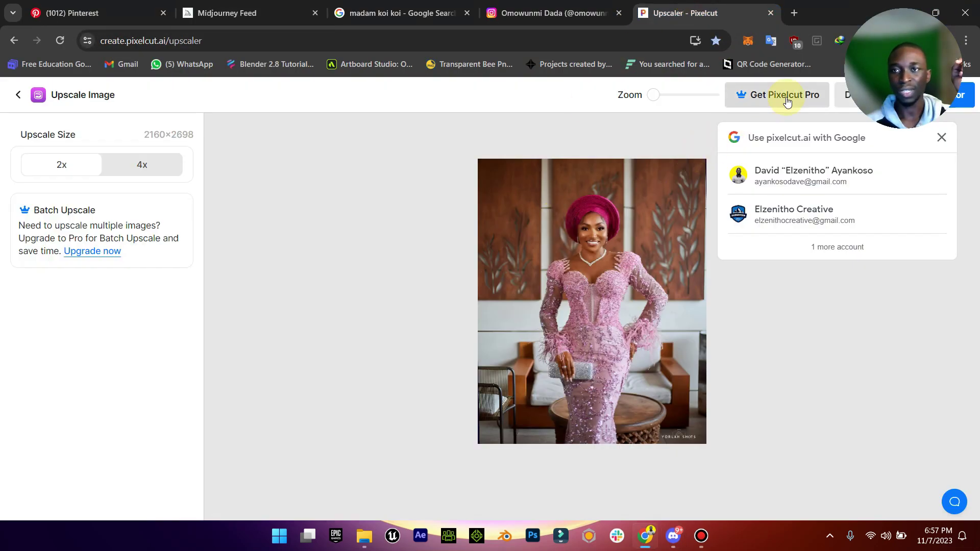
click(847, 108)
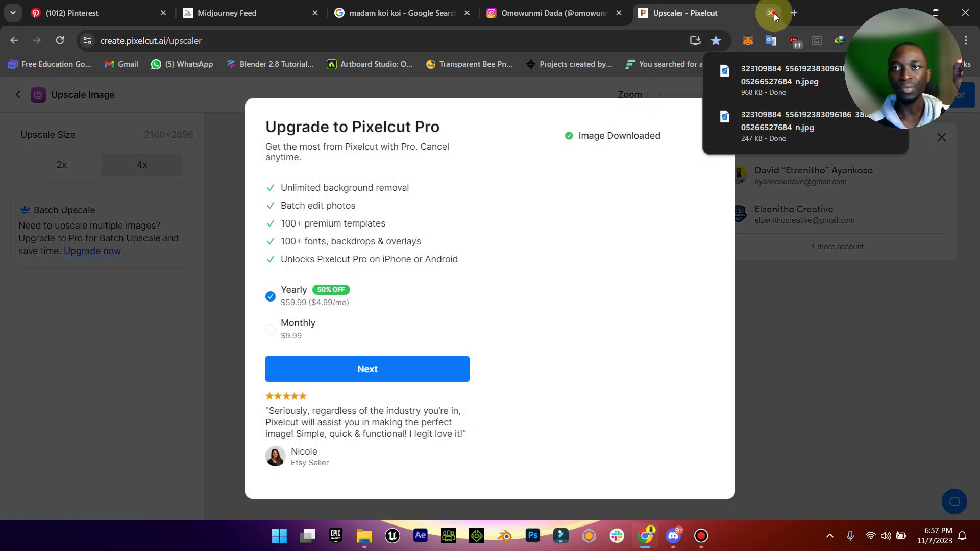
click(771, 12)
click(619, 15)
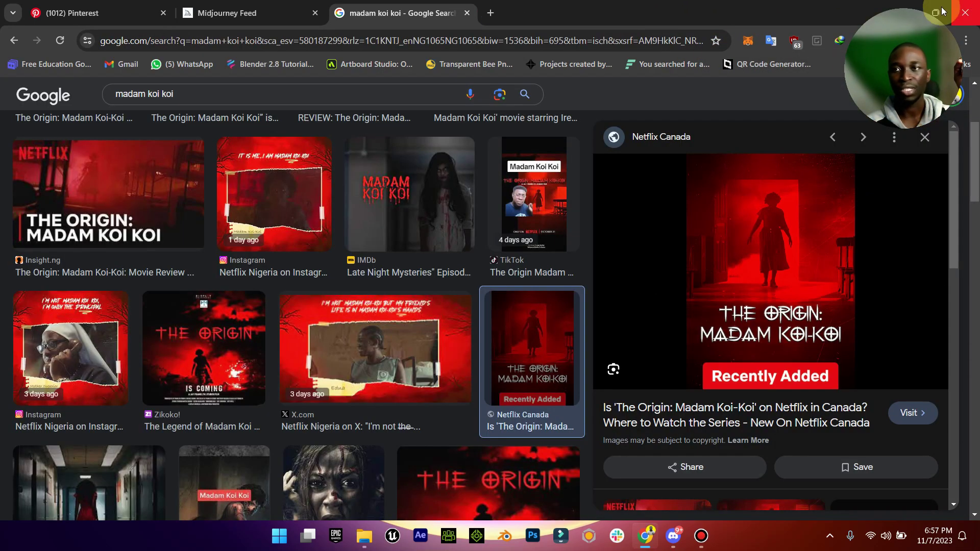
Minimize the browser and open the Downloads folder in File Explorer
click(907, 13)
click(372, 525)
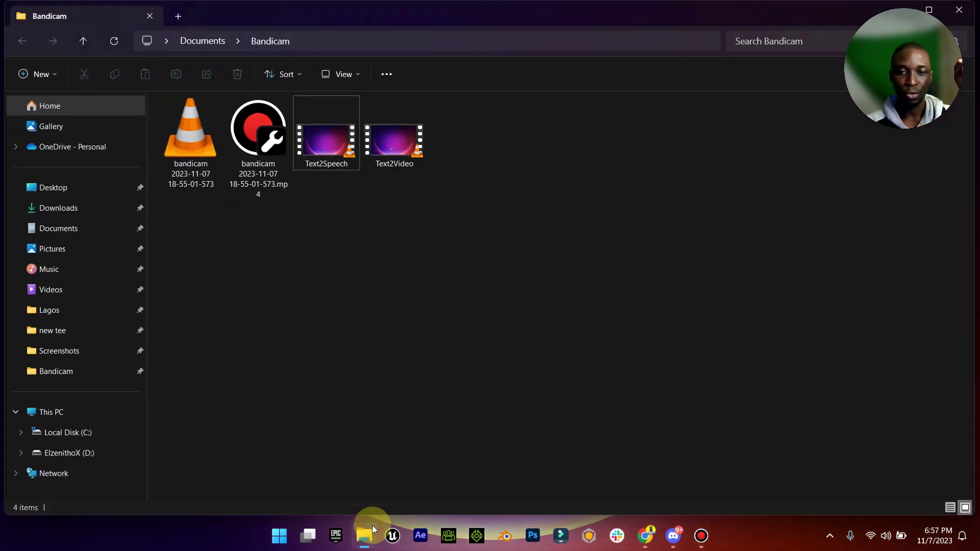
click(90, 219)
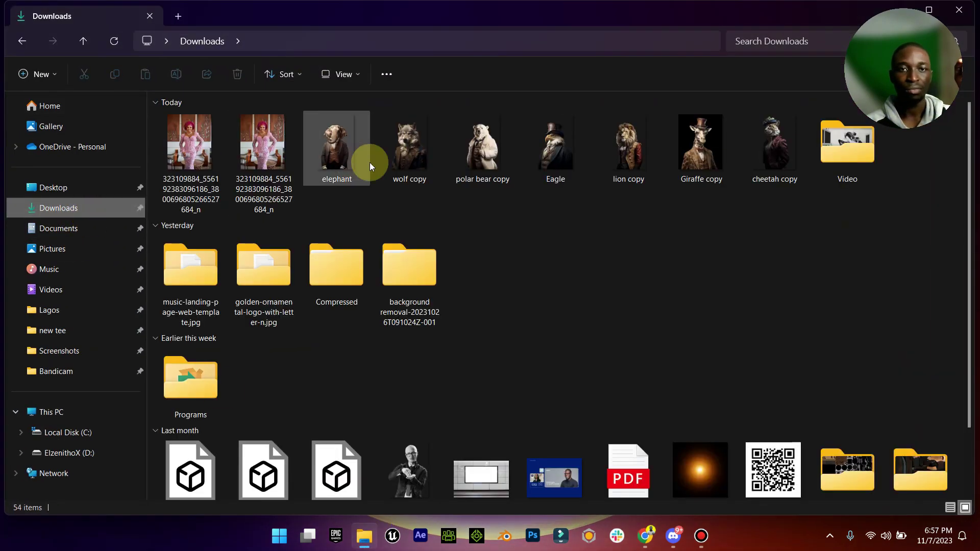
Compare the two copies of the woman's photo in Downloads and delete the smaller original, keeping the upscaled one
click(260, 146)
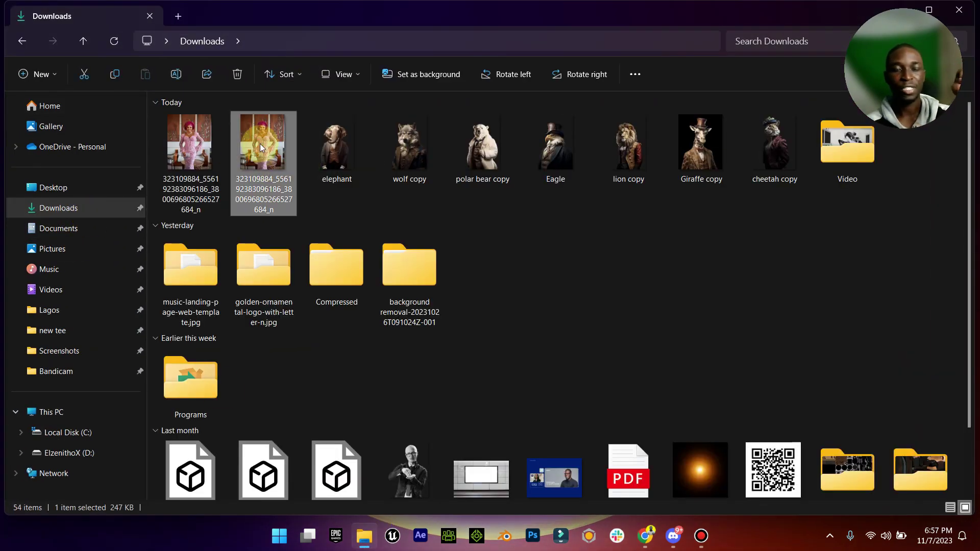
click(250, 144)
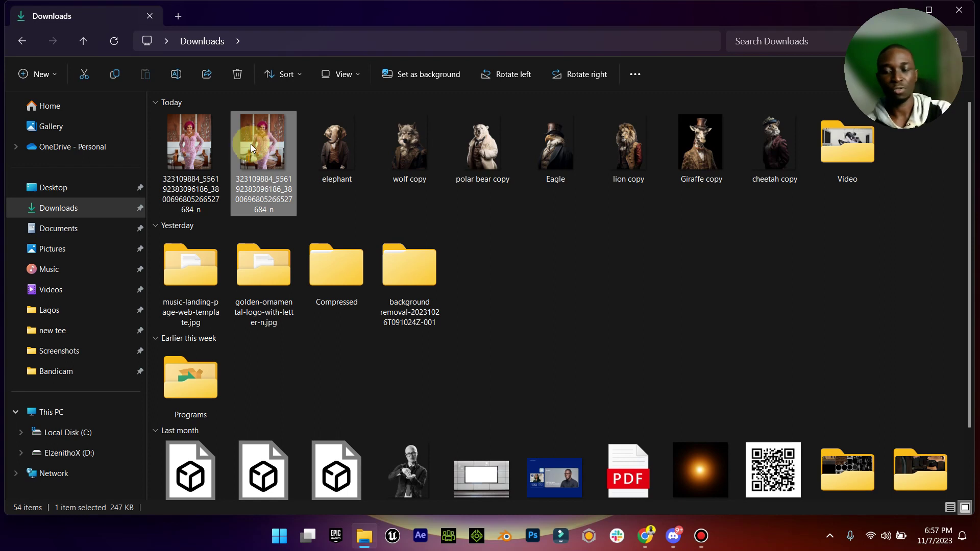
click(211, 150)
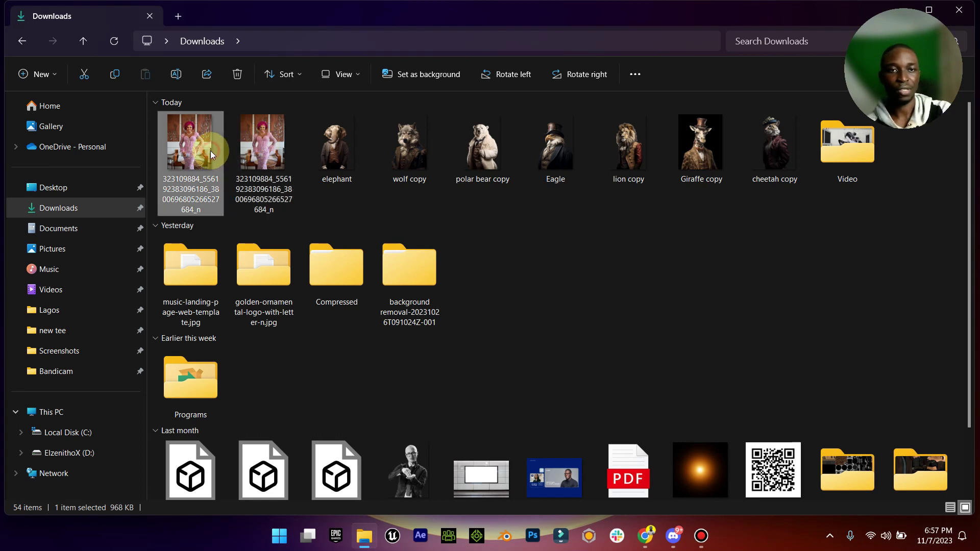
click(259, 148)
key(Delete)
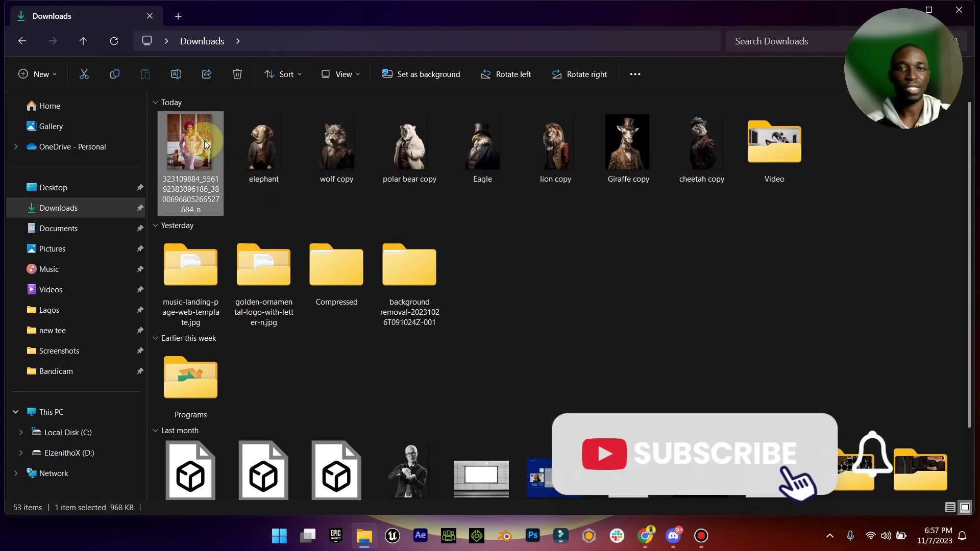
Switch to Discord and clear the drafted /imagine command from the Midjourney Bot message box
click(674, 536)
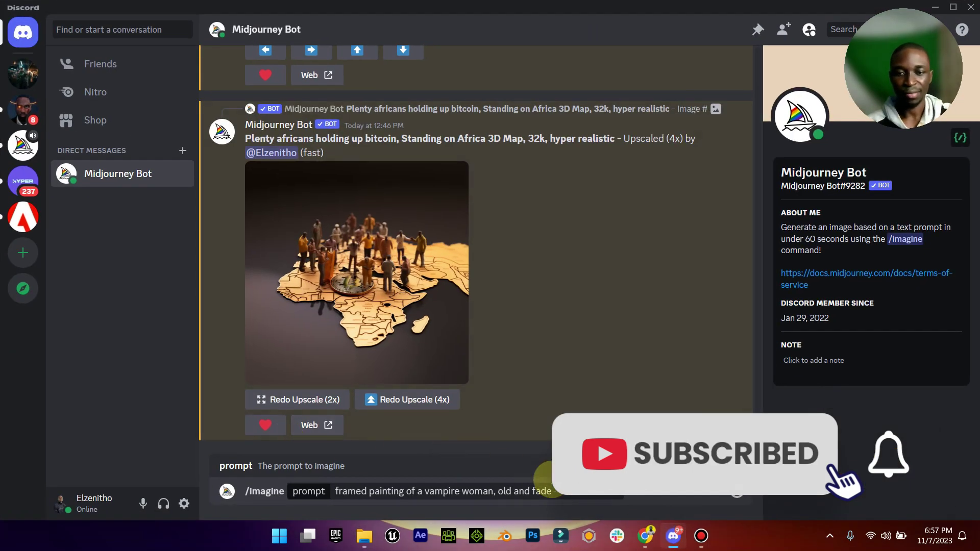
key(ctrl+a)
key(BackSpace)
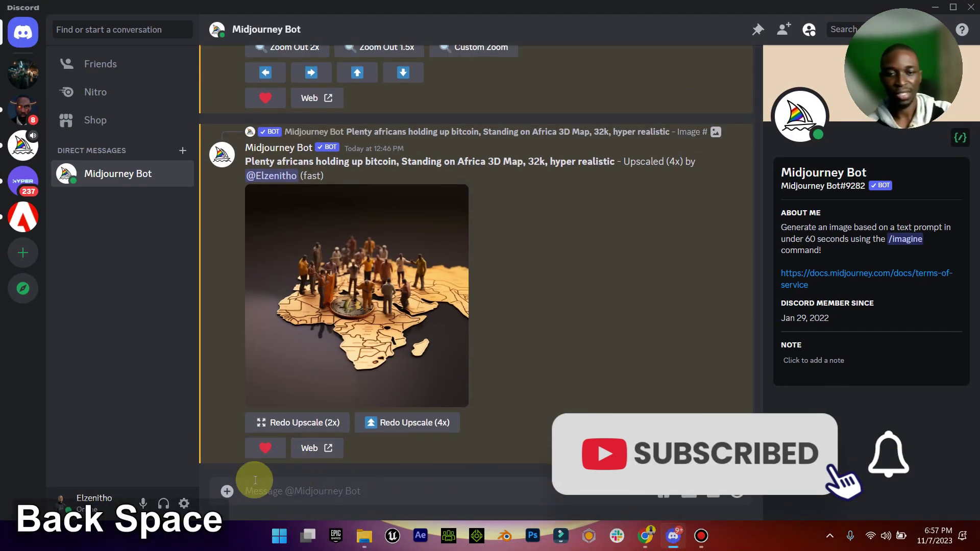
Upload the upscaled photo of the woman from the Downloads folder and send it to the Midjourney Bot chat
click(227, 491)
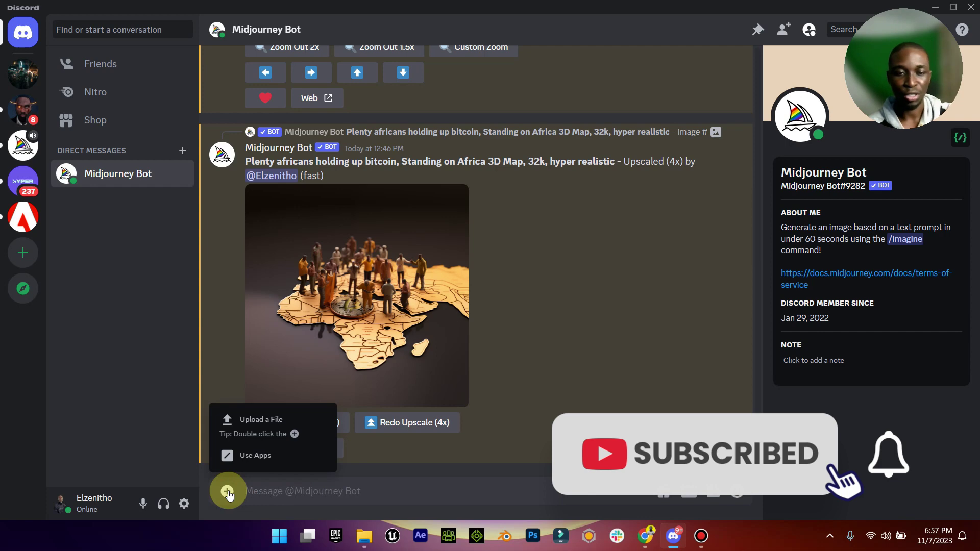
click(261, 424)
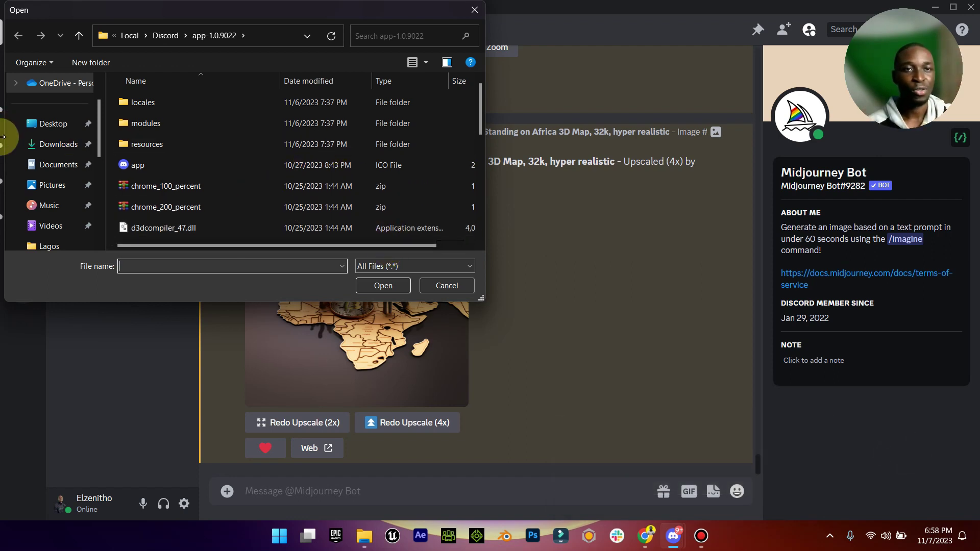
click(57, 144)
click(204, 109)
click(377, 284)
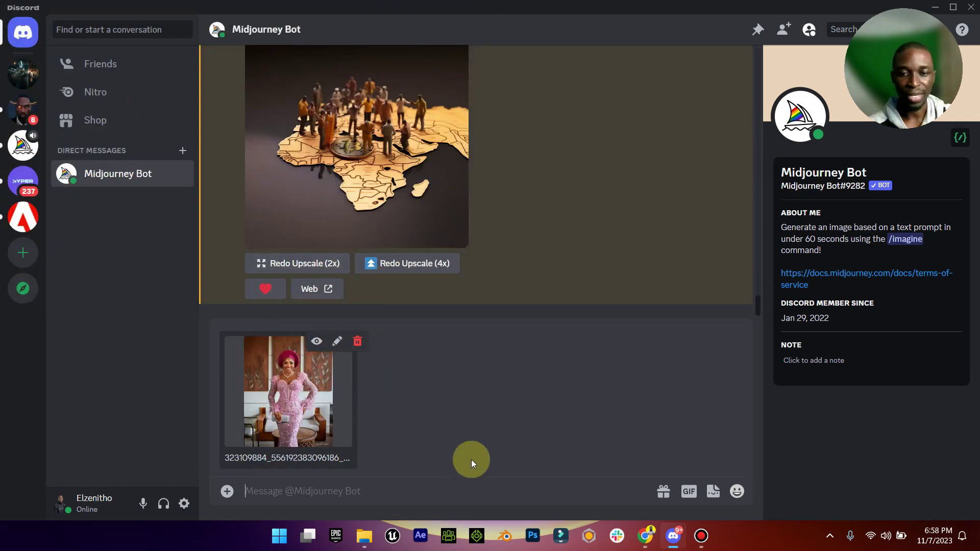
key(Return)
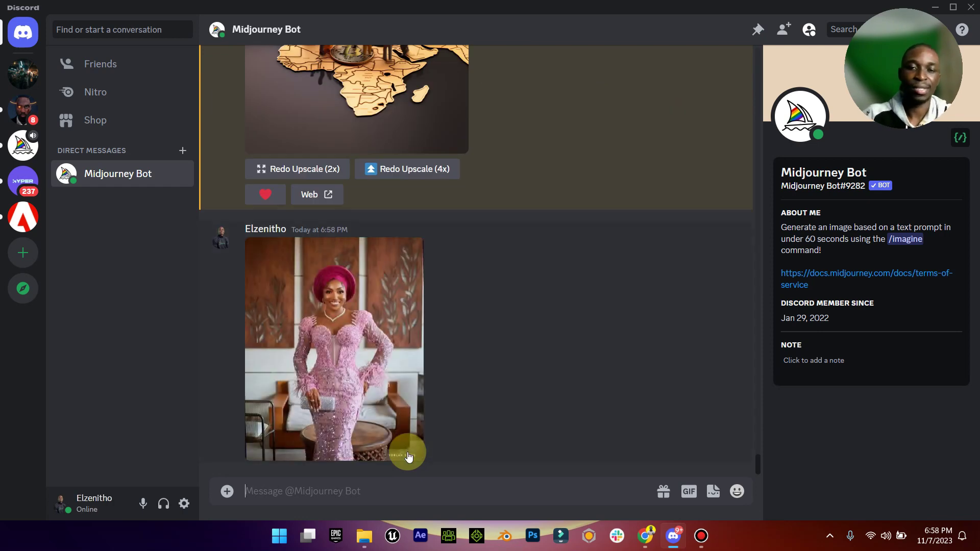
Open the uploaded photo at full size in the browser and copy its image address
click(368, 329)
click(392, 439)
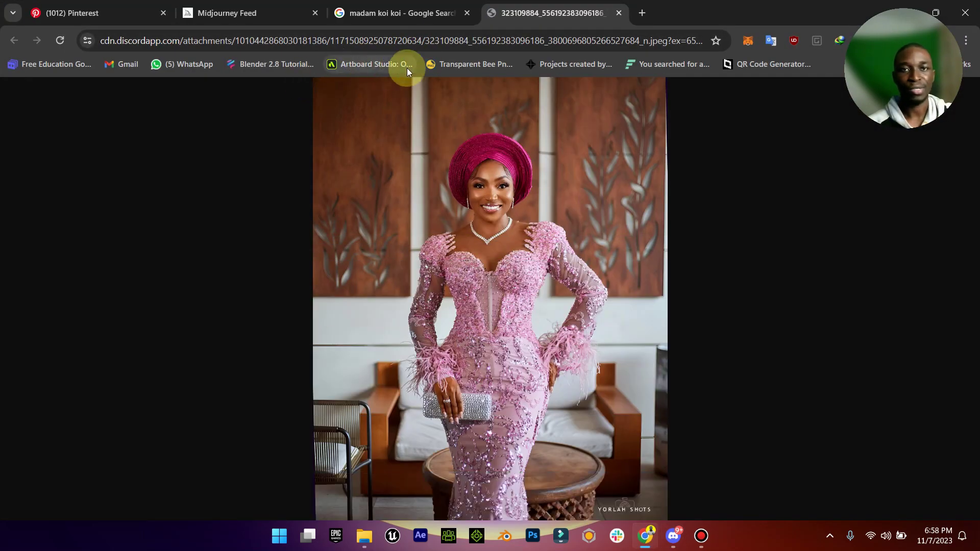
click(431, 41)
key(ctrl+c)
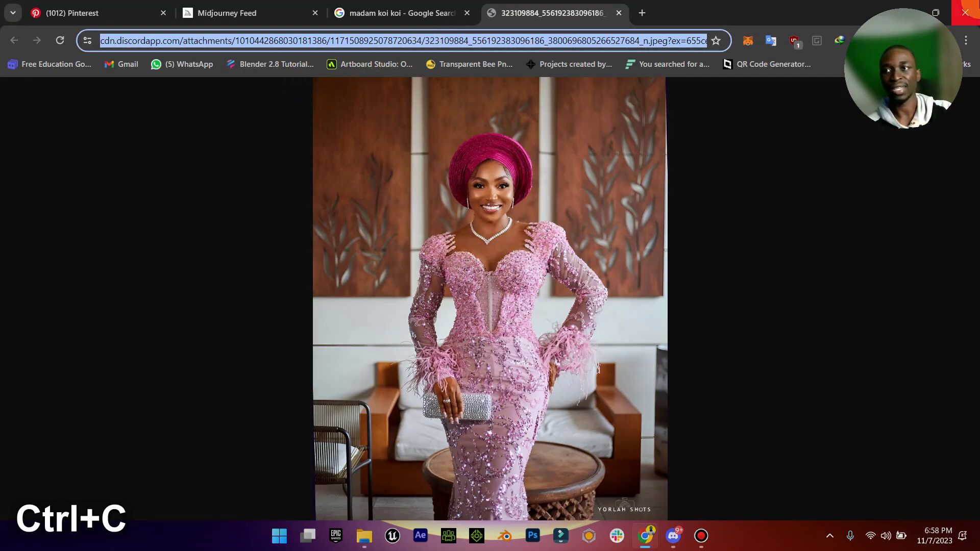
Return to the Midjourney Bot chat in Discord and start an /imagine command with the copied image link as its prompt
click(673, 536)
click(684, 400)
click(388, 478)
text(/)
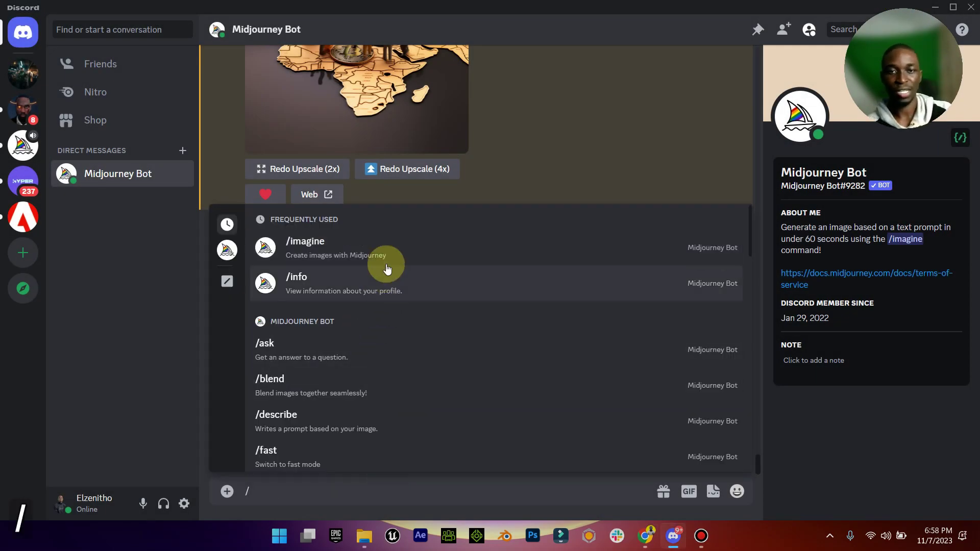
click(384, 241)
key(ctrl+v)
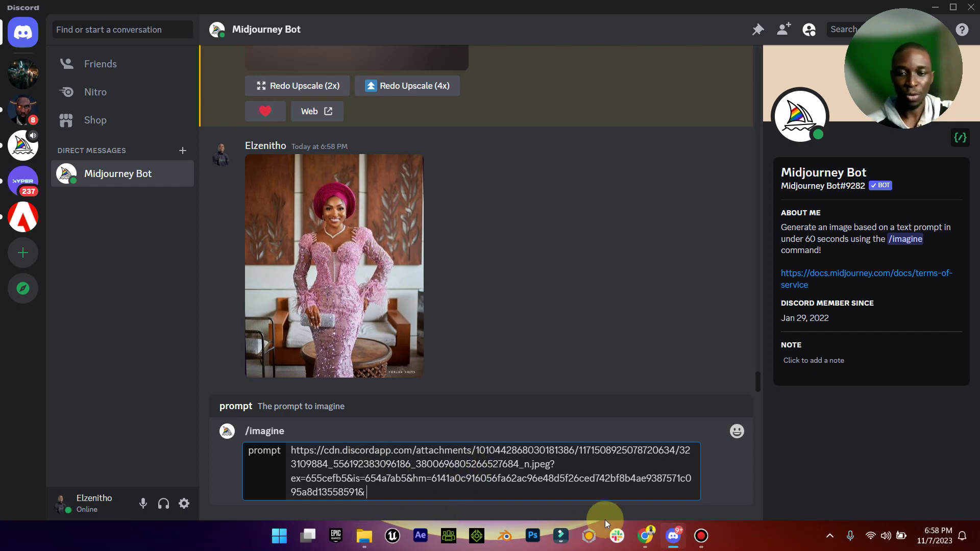
Copy the framed vampire woman painting's prompt from Midjourney Explore again and append it after the image link in the /imagine prompt
click(645, 536)
click(248, 10)
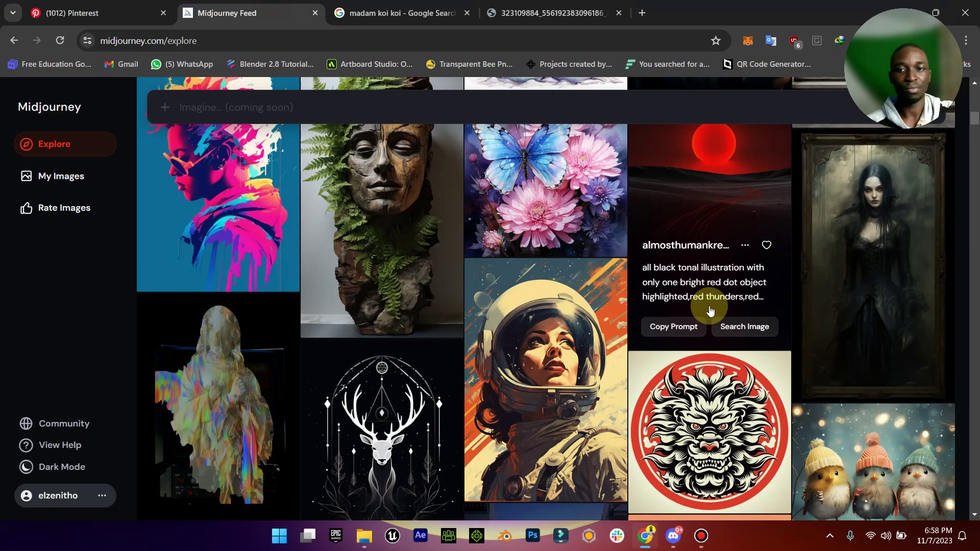
click(837, 379)
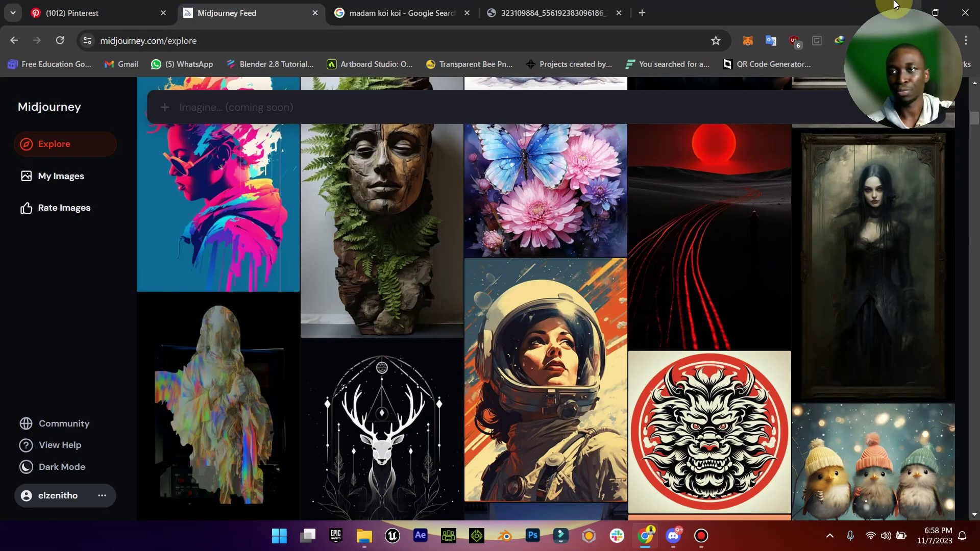
click(891, 7)
key(ctrl+v)
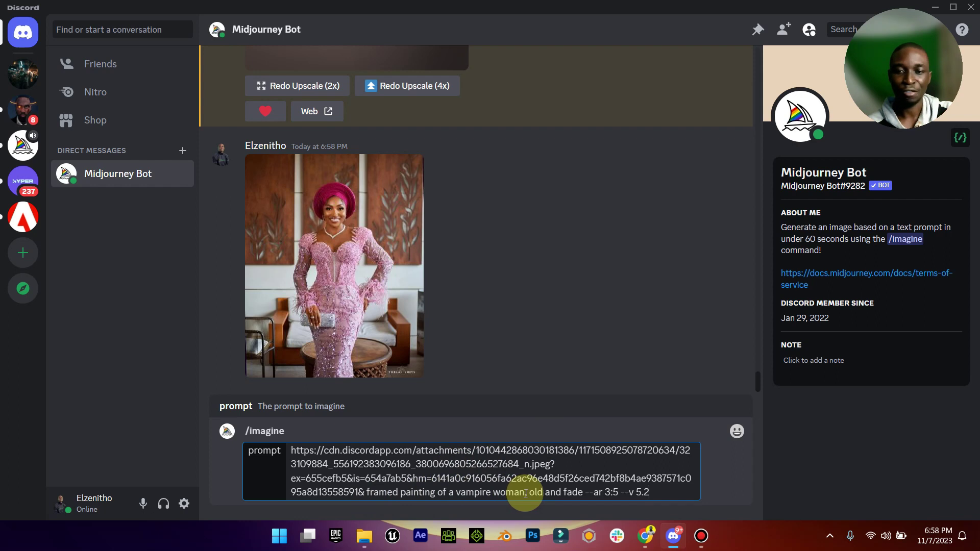
Change the prompt's subject to "an african zombie woman", add ", red palette, 32k" after "old and fade", and submit it
drag(525, 494, 458, 495)
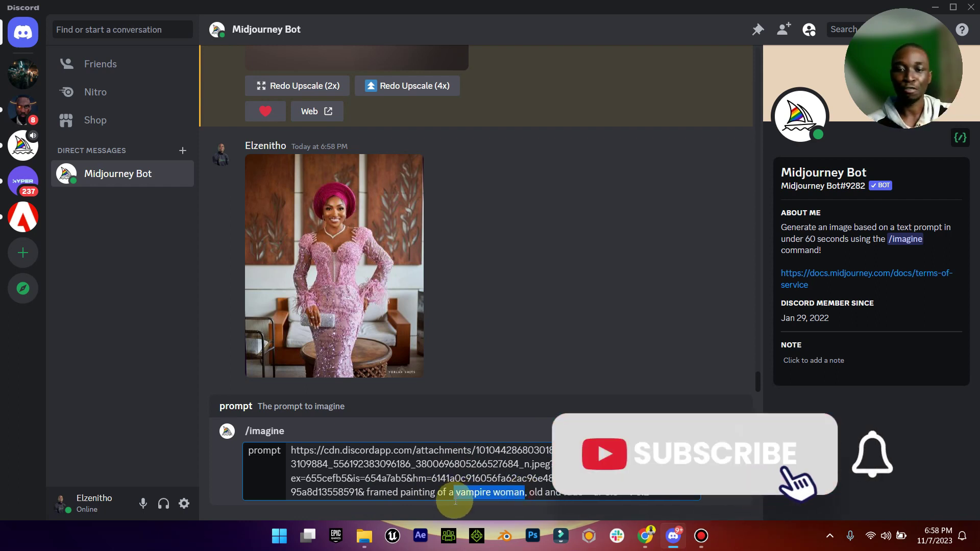
text(n african zo)
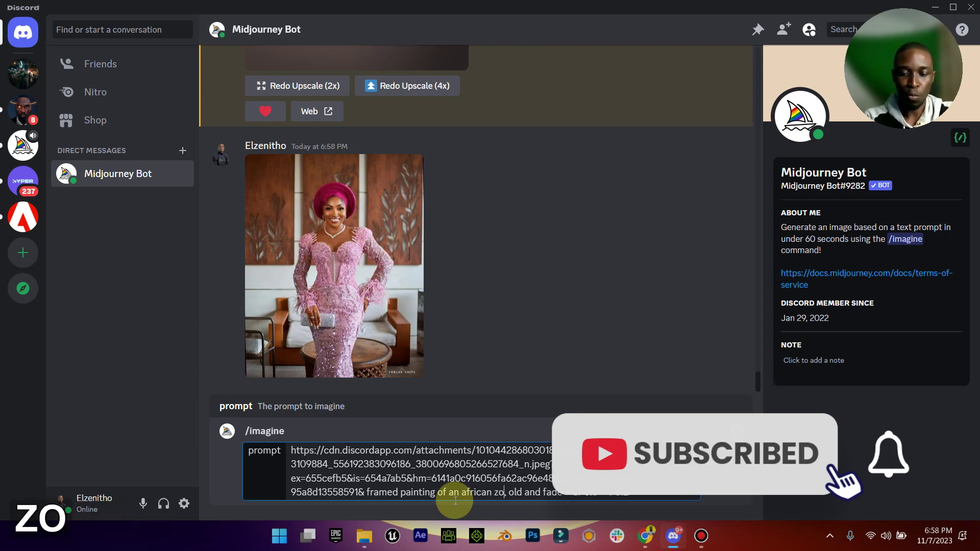
text(mbe)
key(BackSpace)
text(ie woman,)
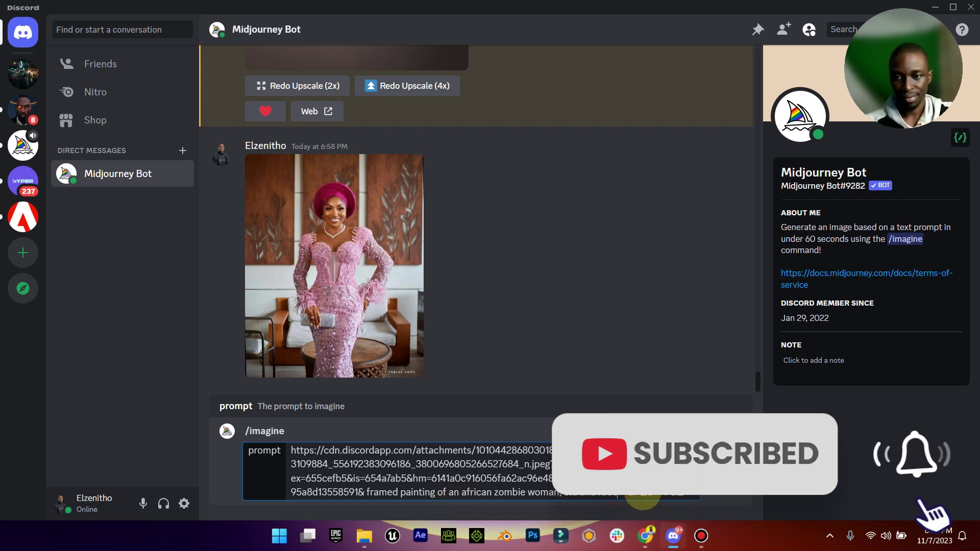
text( old and fade, red)
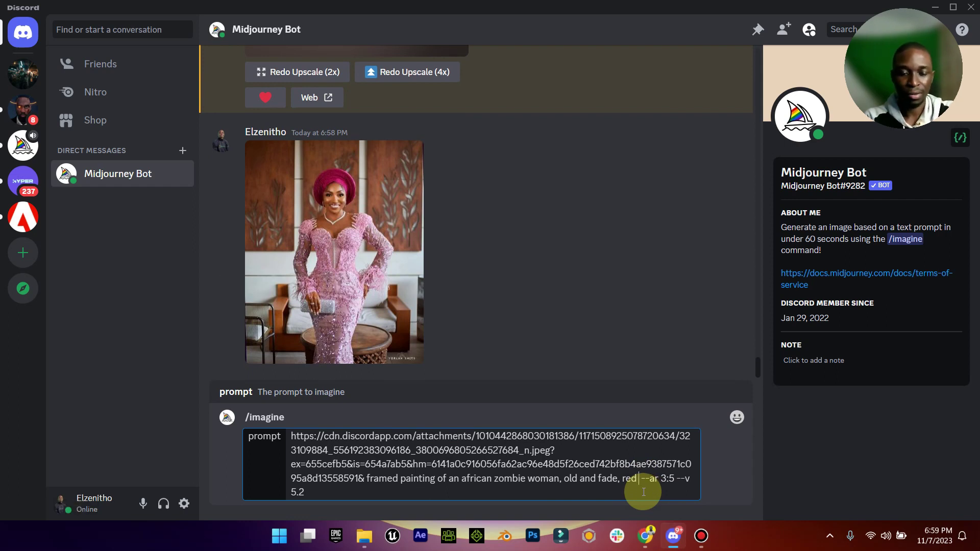
text( palette )
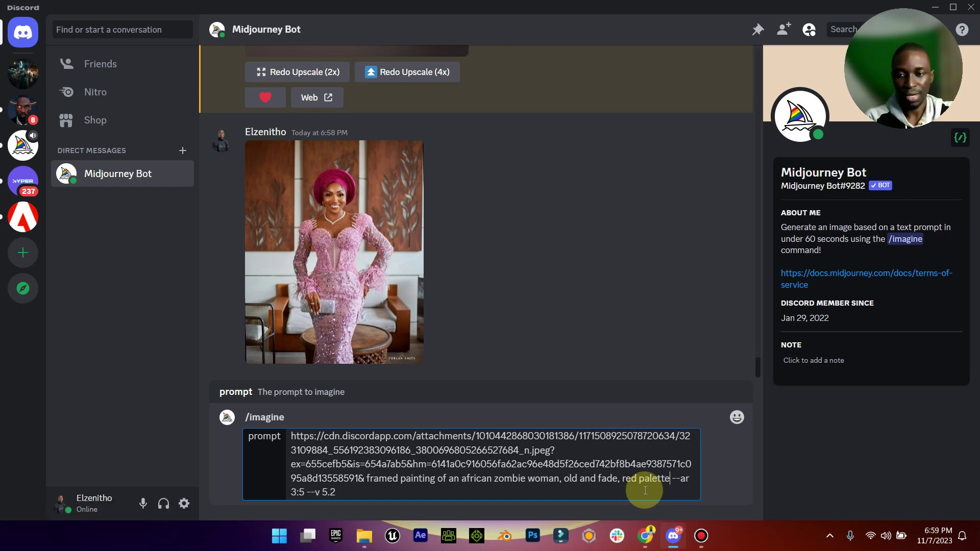
text(, 32k)
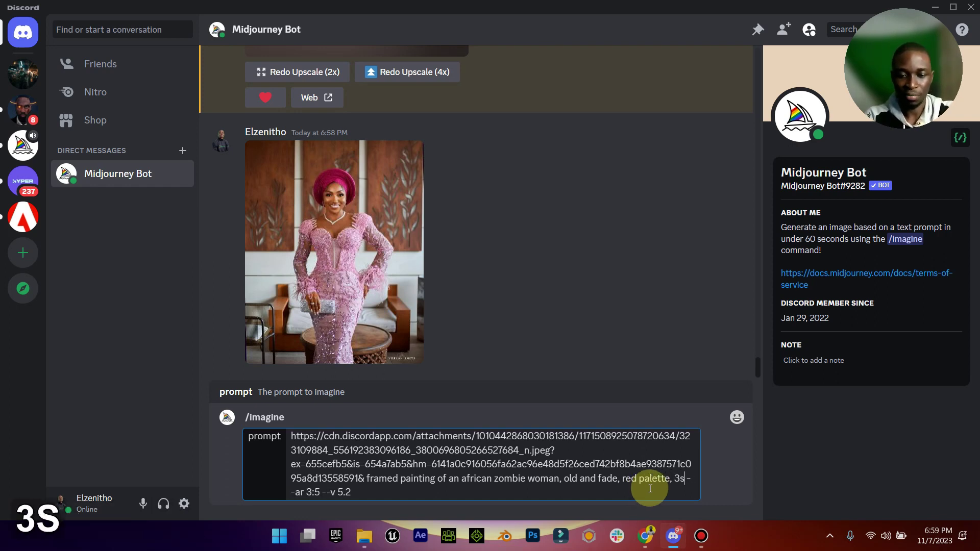
key(Return)
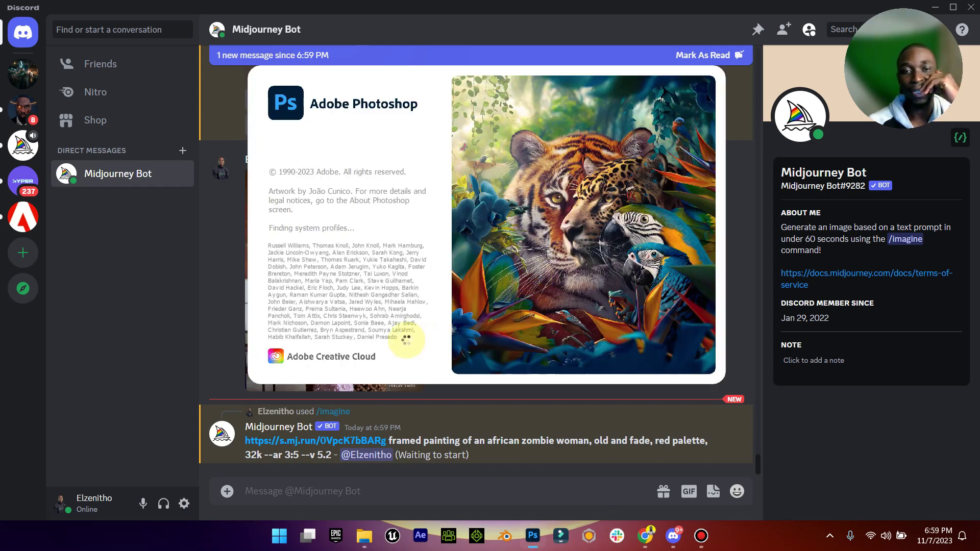
View the generated grid of four zombie woman images enlarged, then close the preview
click(192, 284)
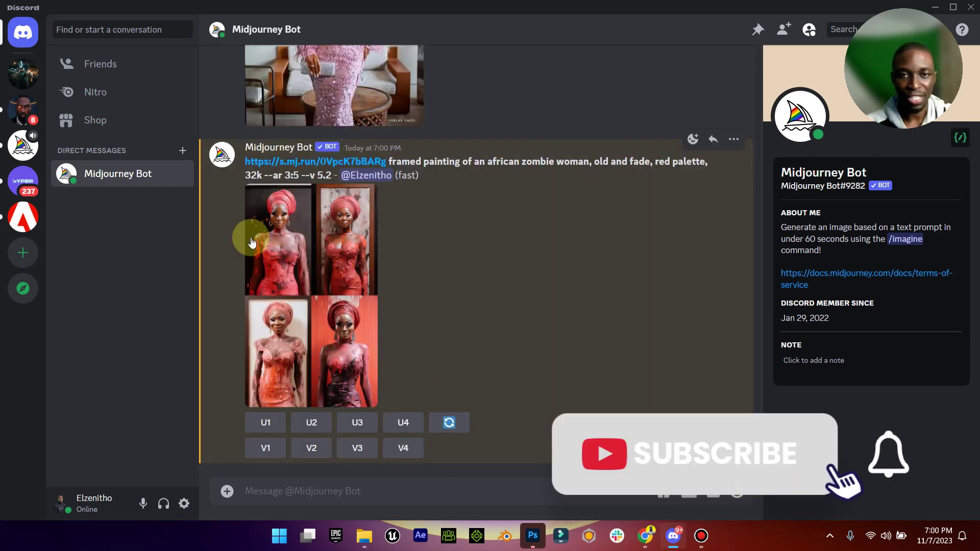
click(250, 238)
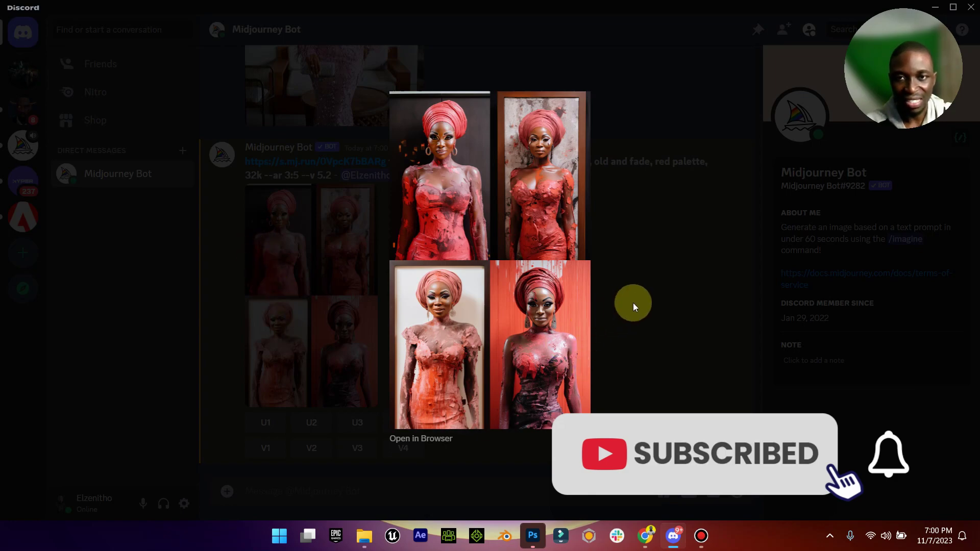
click(625, 344)
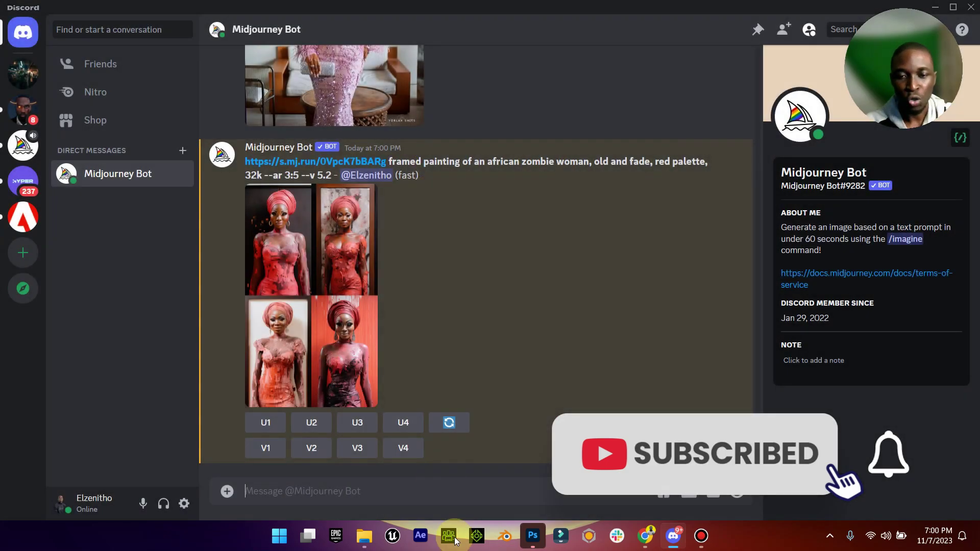
Browse the Midjourney Explore feed in Chrome for another image style and prompt suited to the horror artwork
click(646, 536)
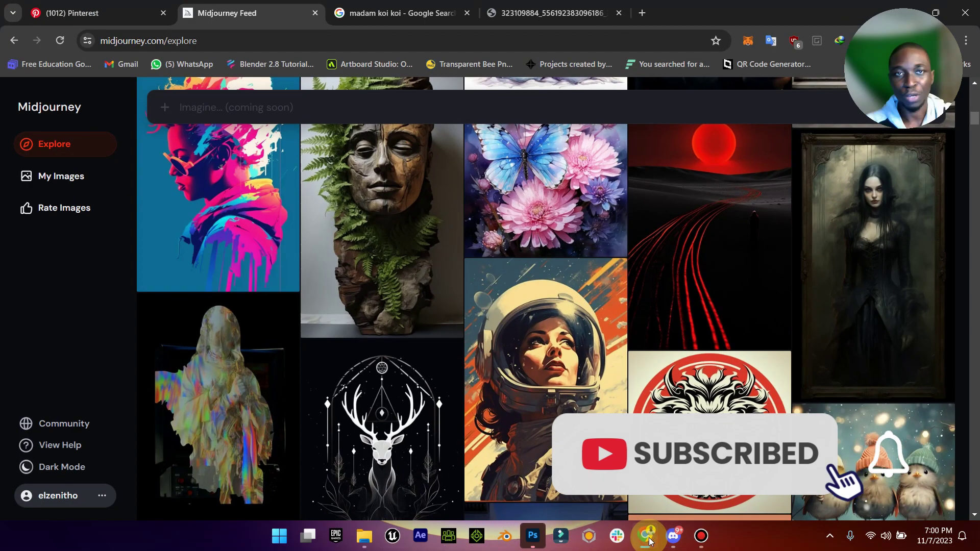
scroll(477, 306, down, 1)
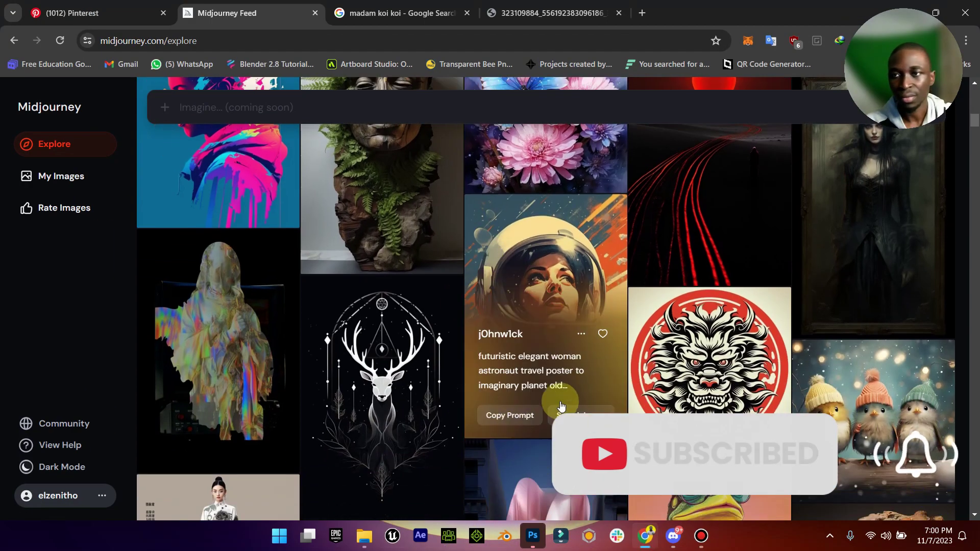
scroll(502, 381, down, 4)
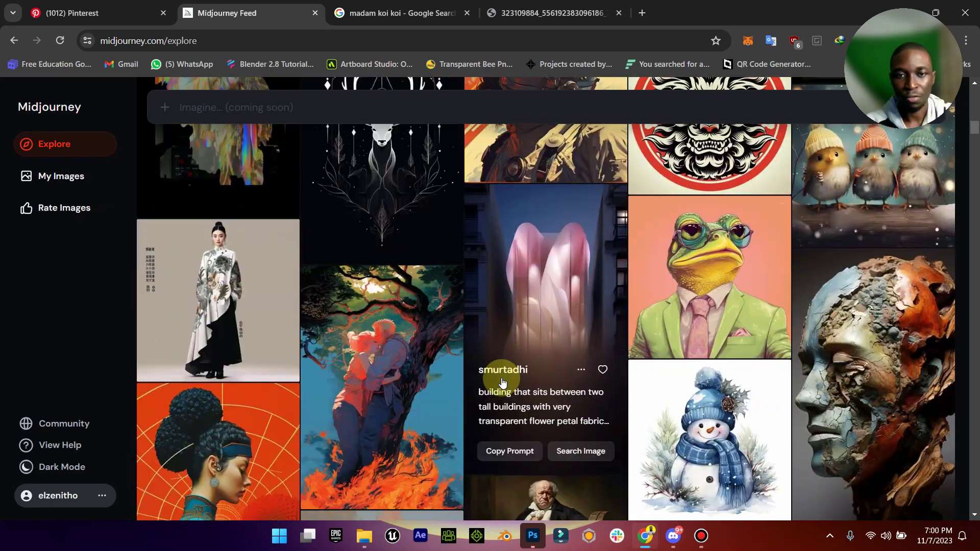
scroll(502, 382, down, 10)
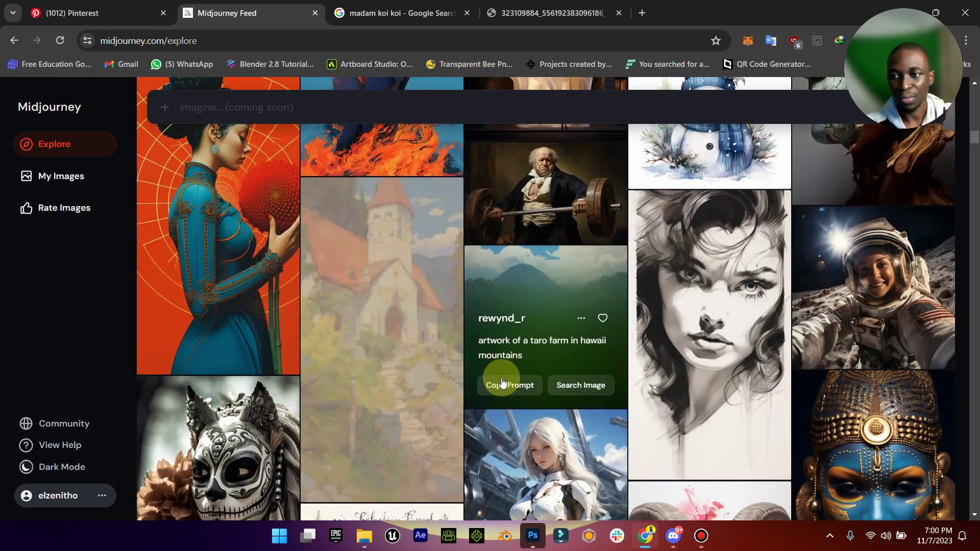
scroll(423, 350, down, 10)
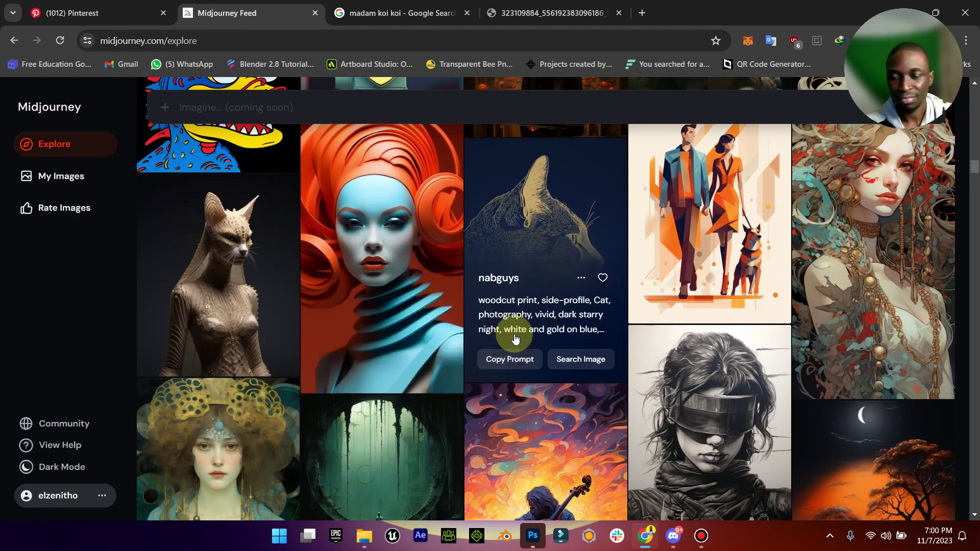
scroll(506, 329, down, 4)
scroll(737, 303, down, 6)
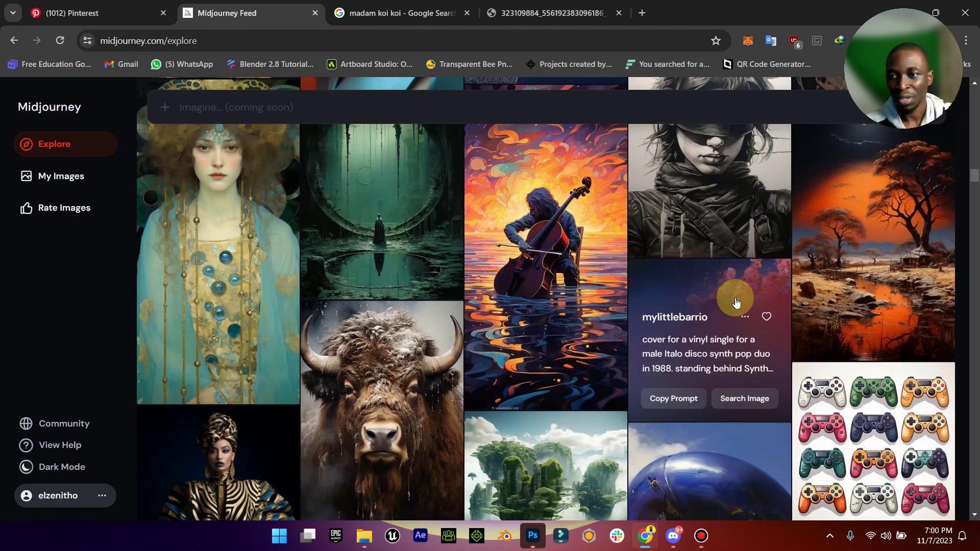
scroll(736, 302, down, 9)
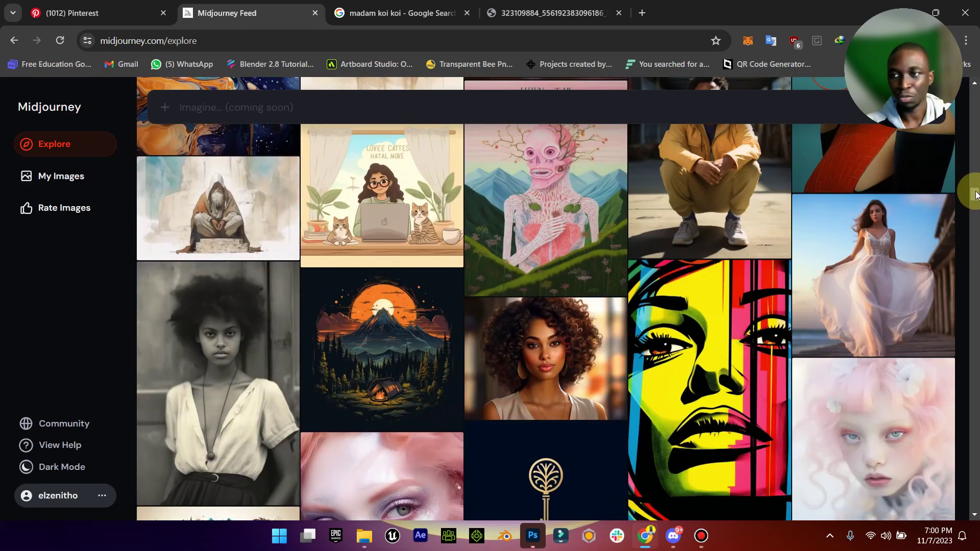
drag(974, 192, 969, 289)
mouse_move(873, 250)
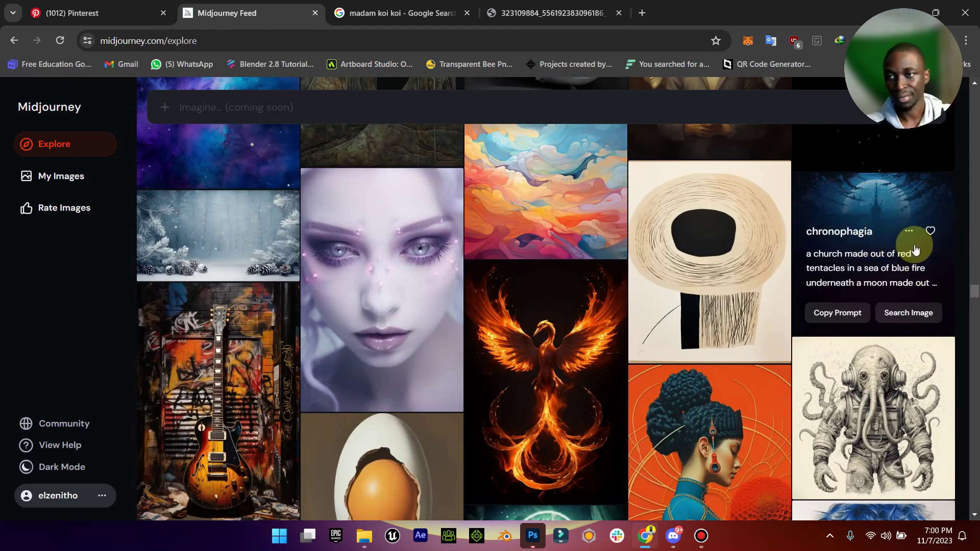
Close the browser tab holding the opened photo and return to the Midjourney Bot chat in Discord
click(573, 6)
click(619, 13)
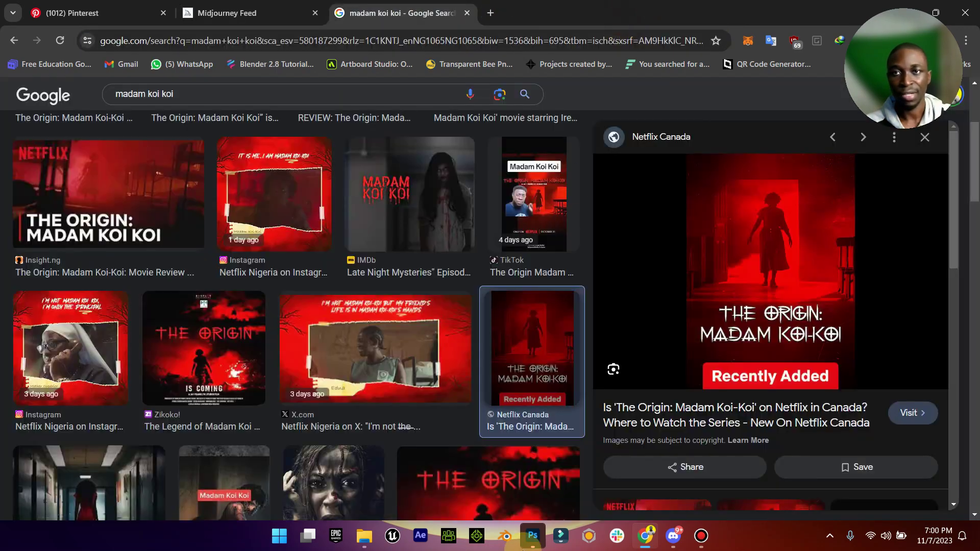
click(672, 538)
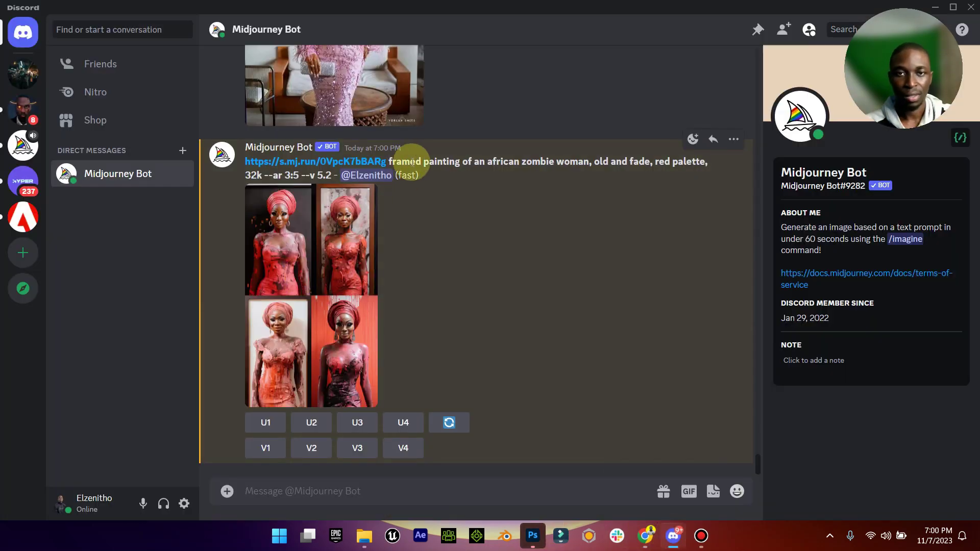
Copy the zombie woman painting's full prompt, including its image link and parameters, into a new /imagine command
drag(244, 161, 331, 176)
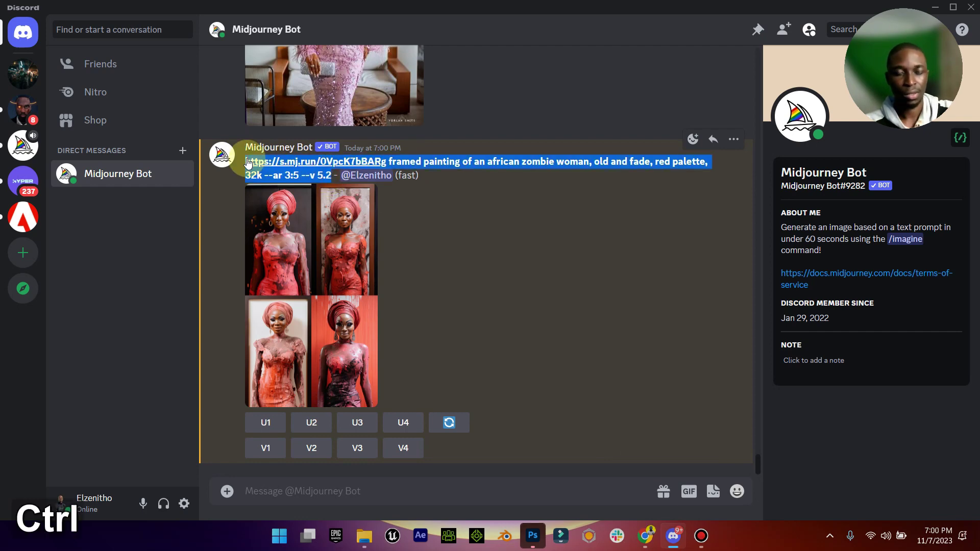
key(ctrl+c)
click(408, 493)
text(/)
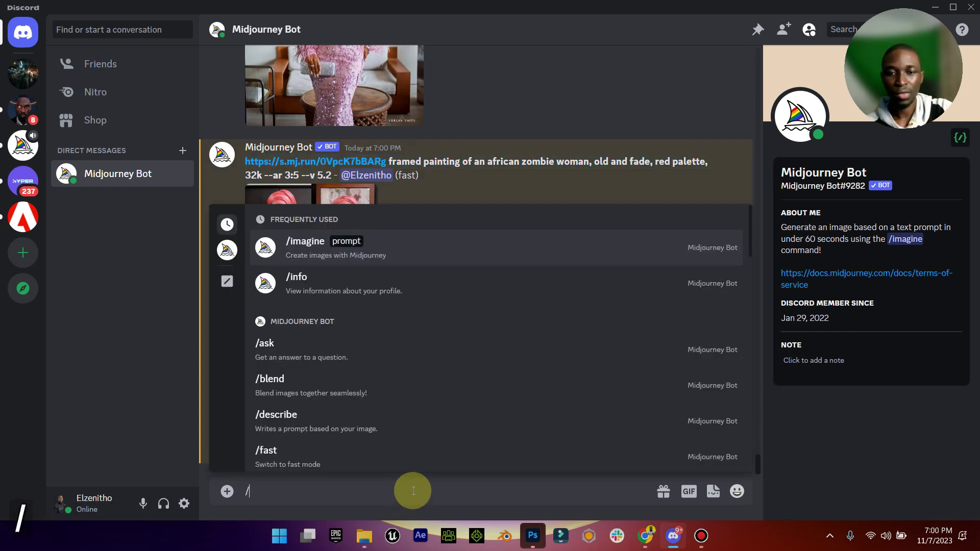
click(439, 261)
key(ctrl+v)
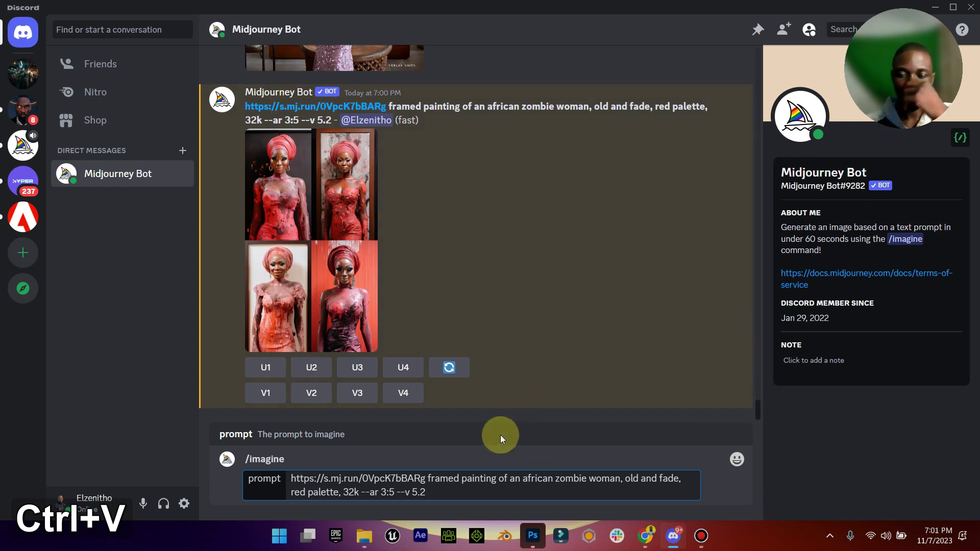
Remove "framed painting of" from the prompt and insert "horror" before "zombie woman"
drag(509, 478, 426, 477)
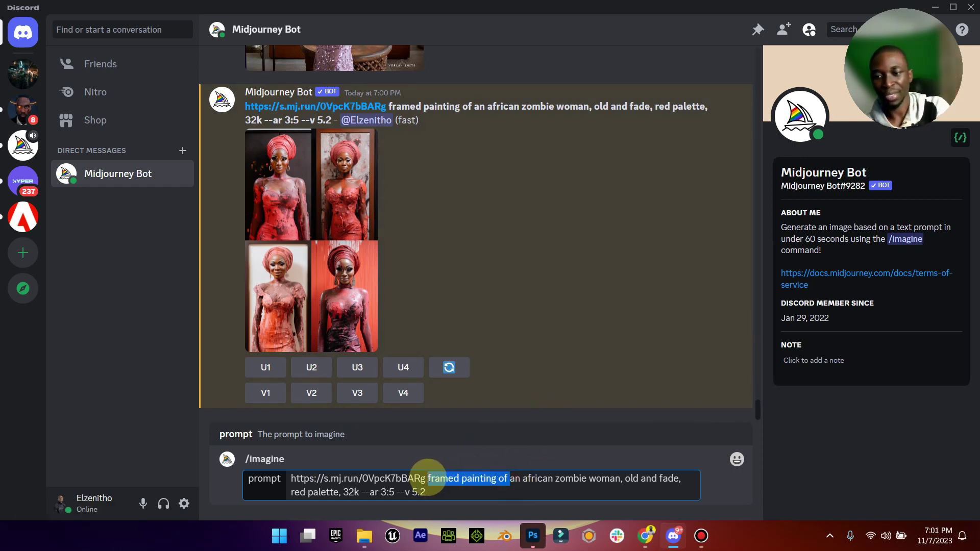
key(BackSpace)
key(BackSpace)
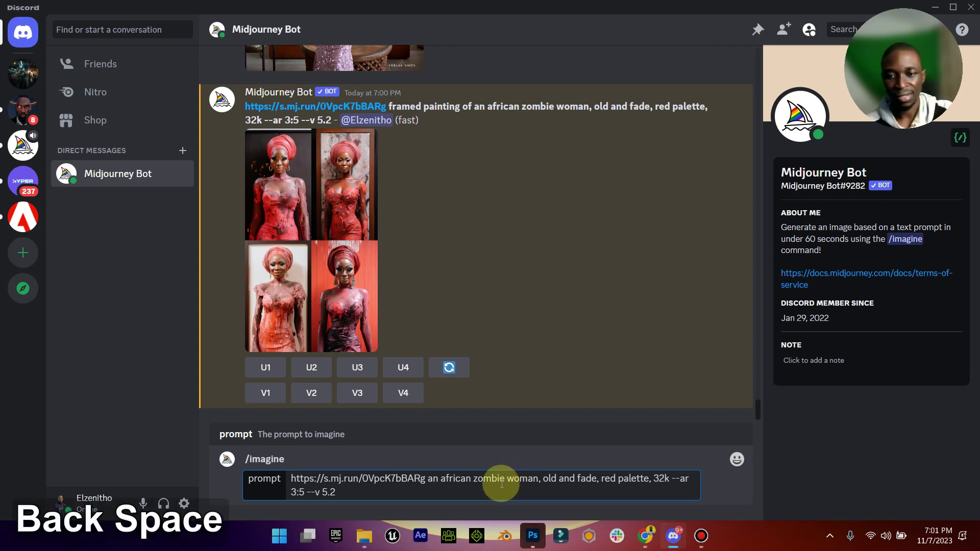
click(473, 479)
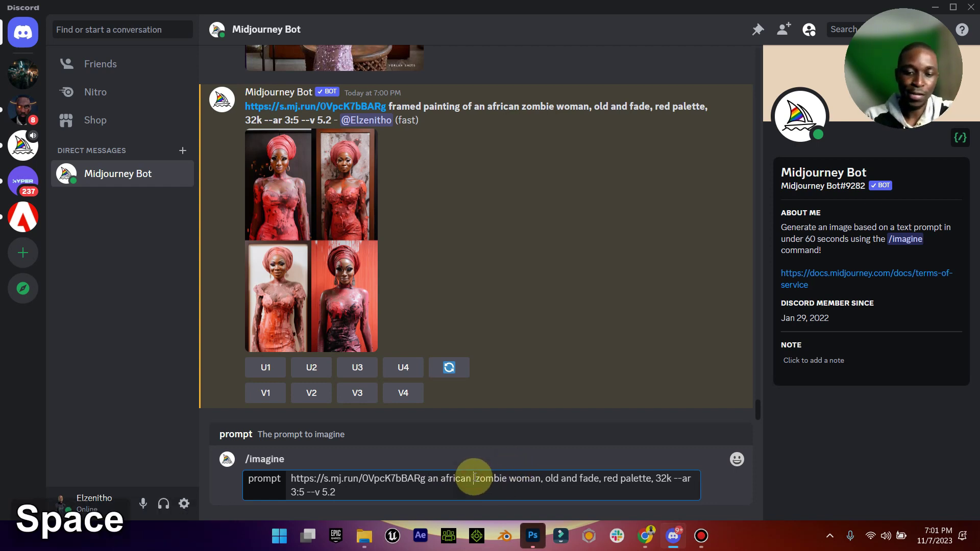
text(horror)
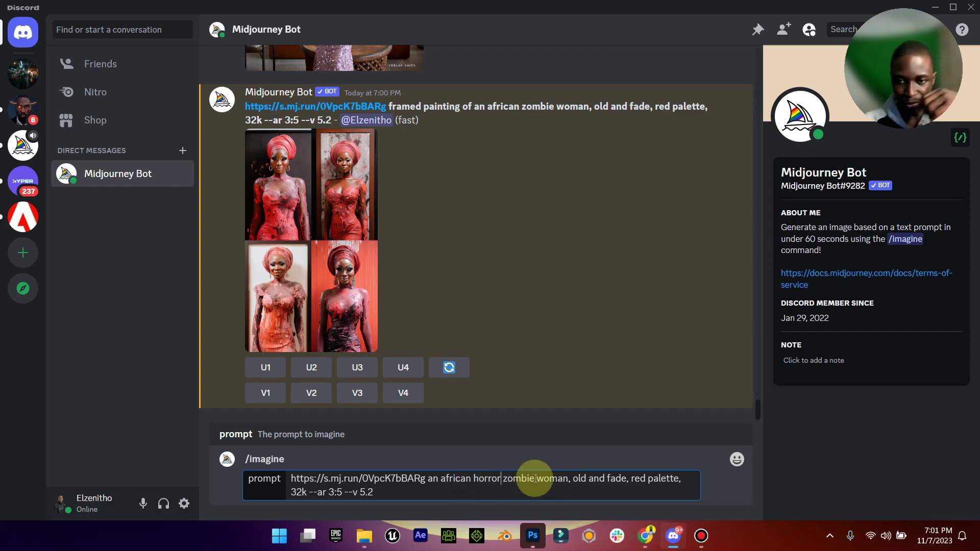
Replace "and fade" after "old" with ", horror, scary," in the prompt and submit it
drag(535, 483, 503, 483)
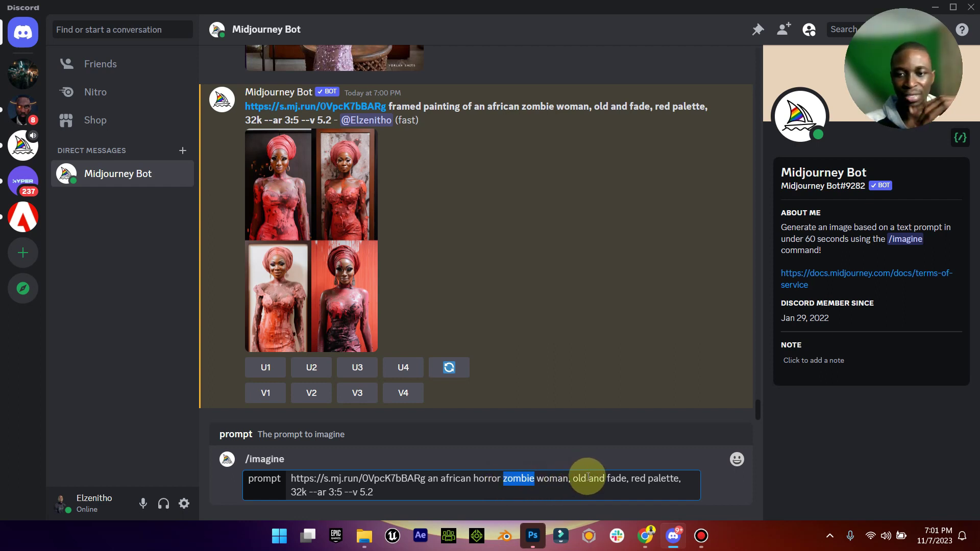
drag(629, 479, 600, 478)
key(BackSpace)
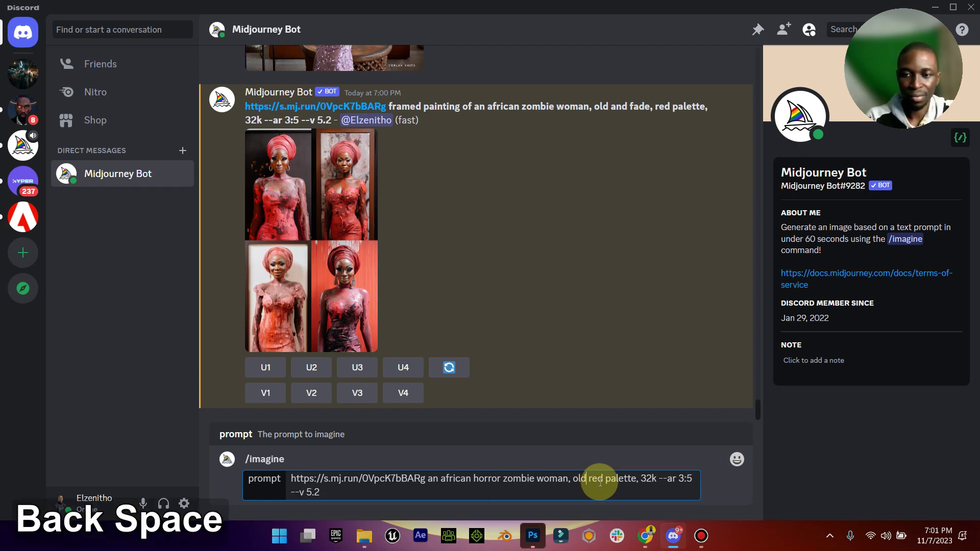
text(, h)
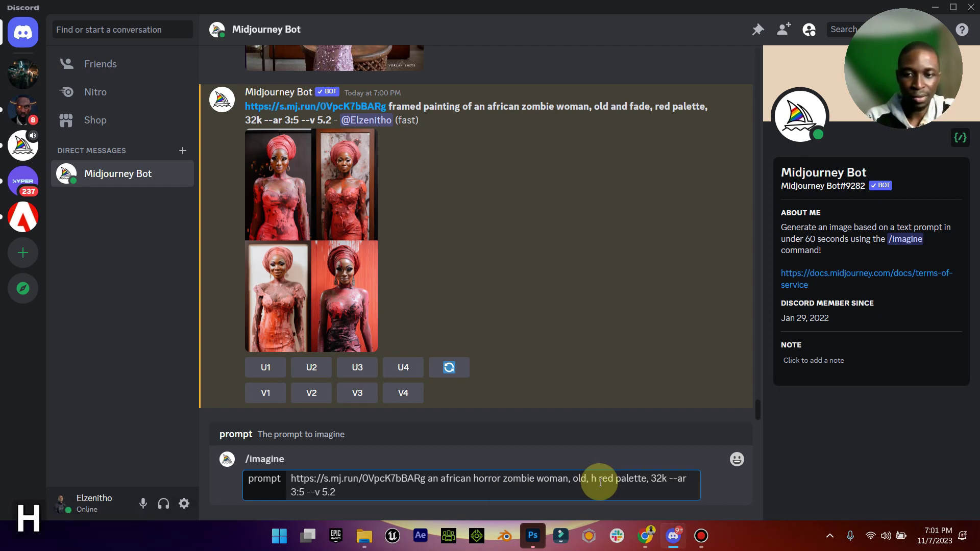
text(orror)
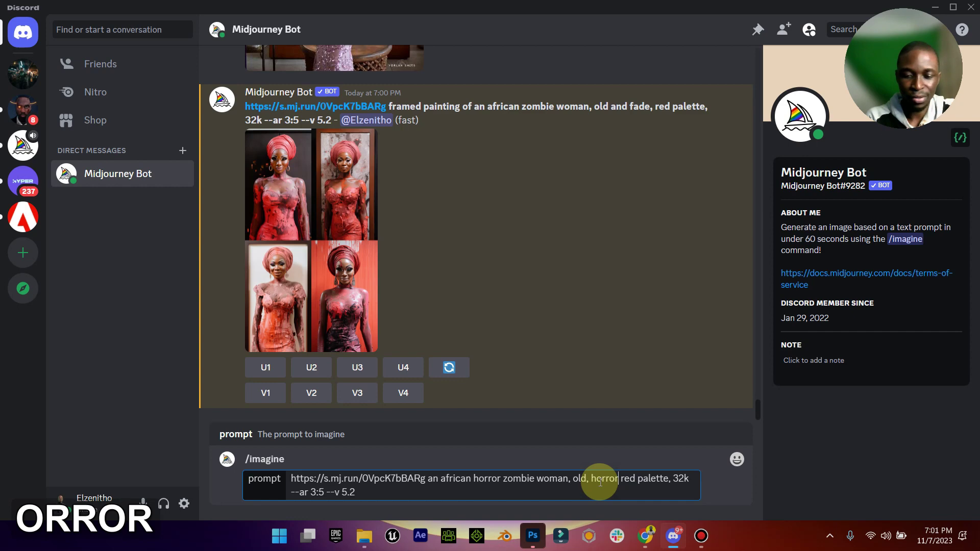
text(, scary)
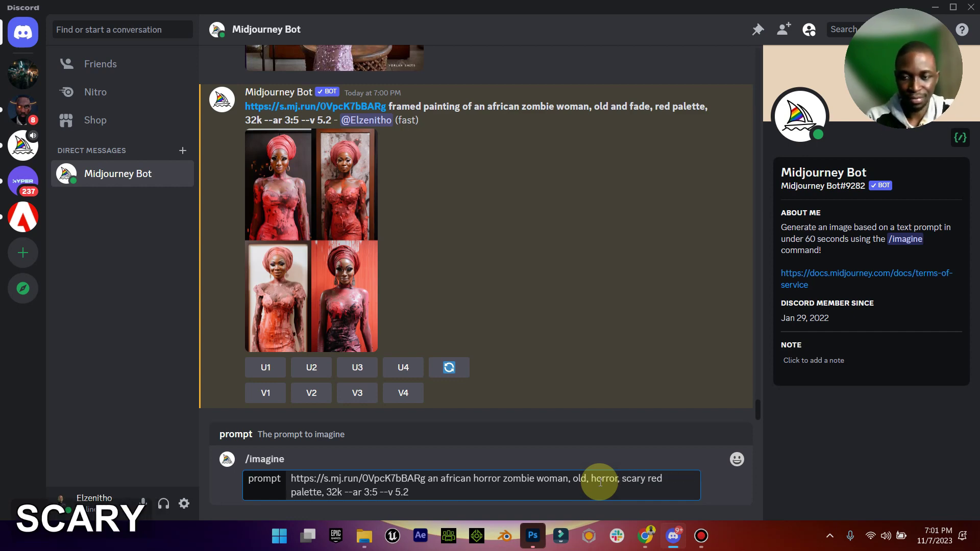
text(,)
key(Return)
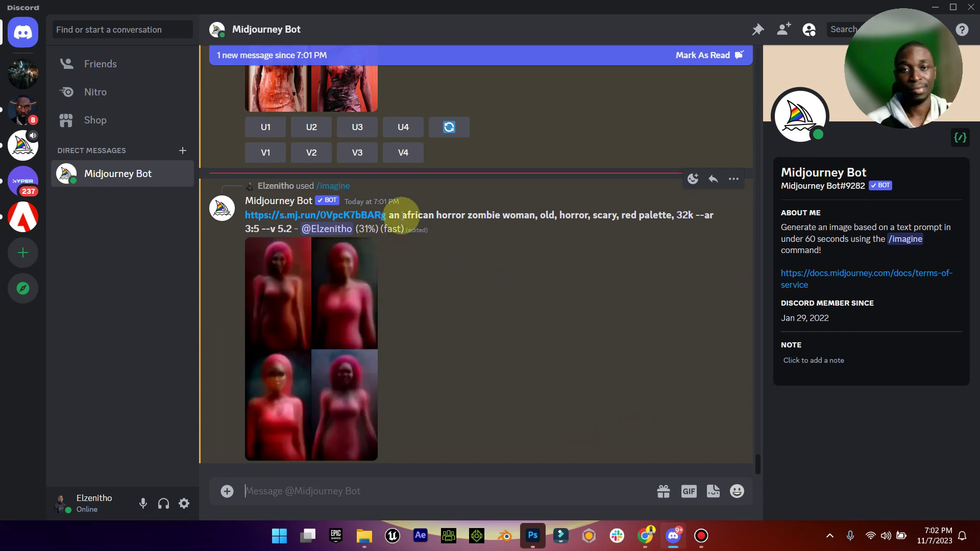
Copy the horror zombie woman prompt without its image link and submit it as a new /imagine command
drag(389, 216, 291, 229)
key(ctrl+c)
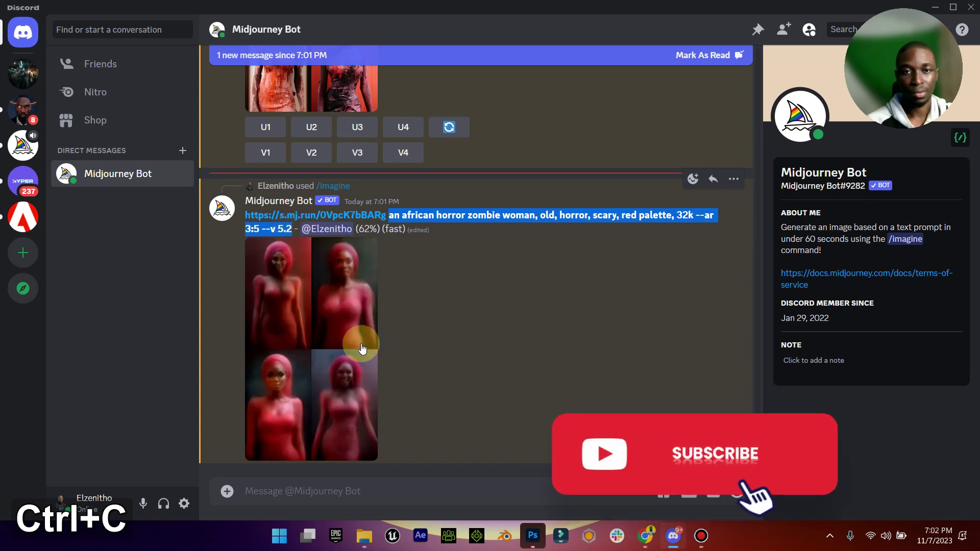
click(334, 491)
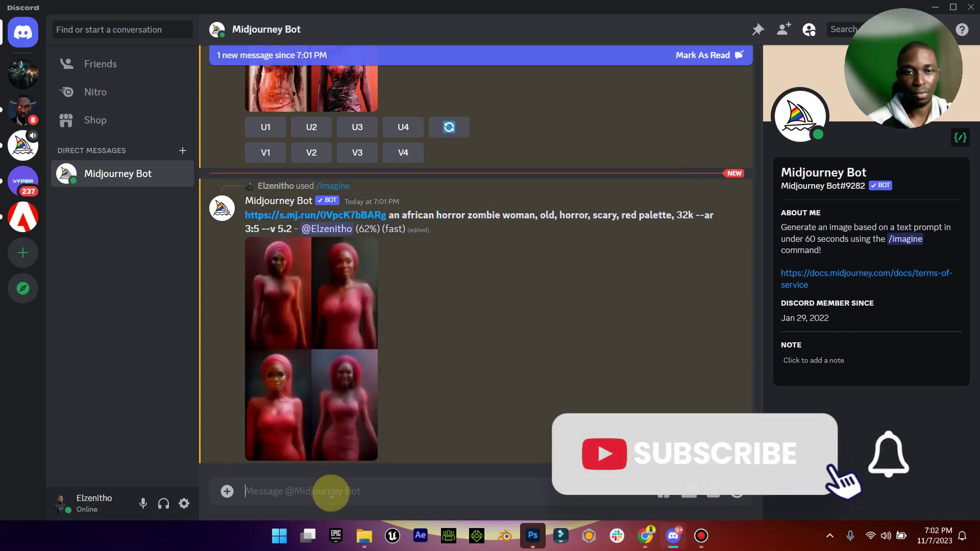
text(/)
click(412, 246)
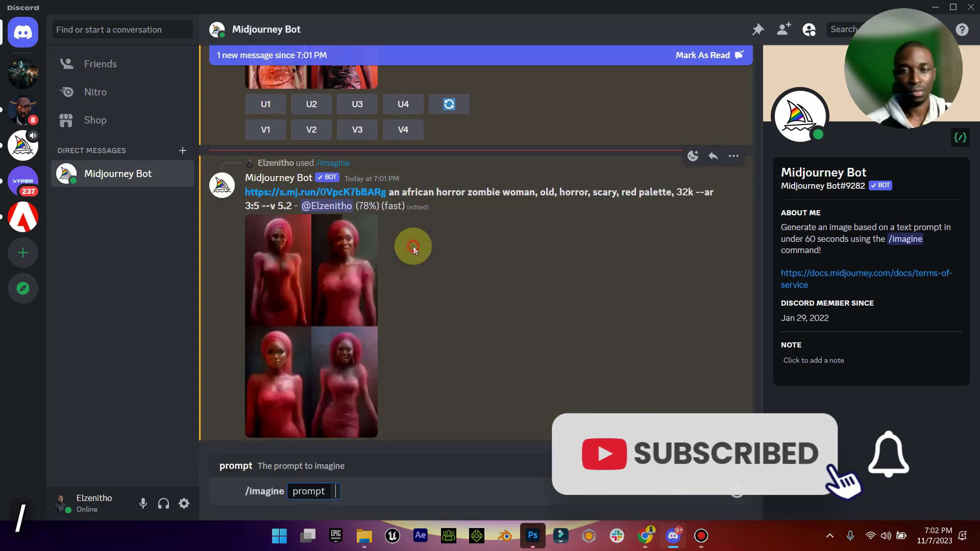
key(ctrl+v)
key(Return)
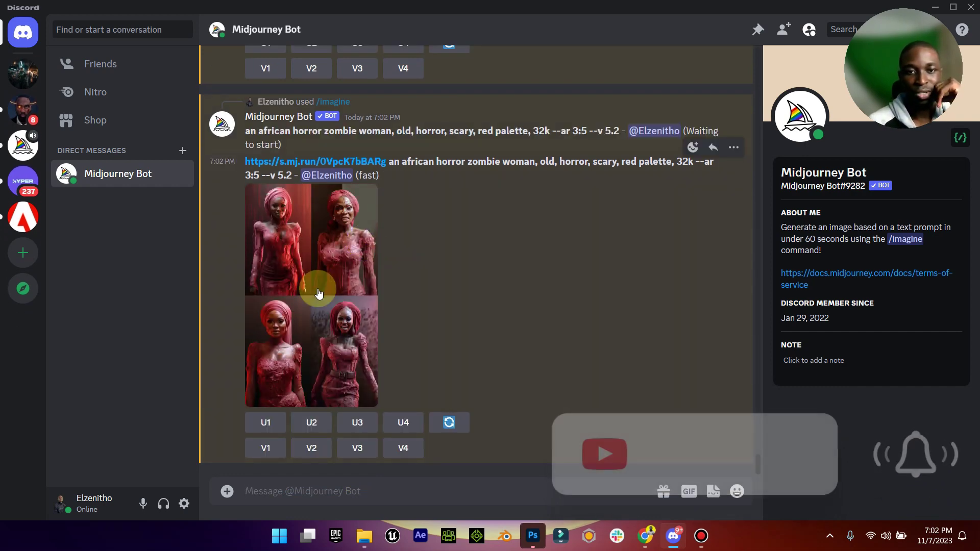
Compare the new image-based horror grid with the source photo and the earlier framed painting grid, enlarging both grids
click(317, 287)
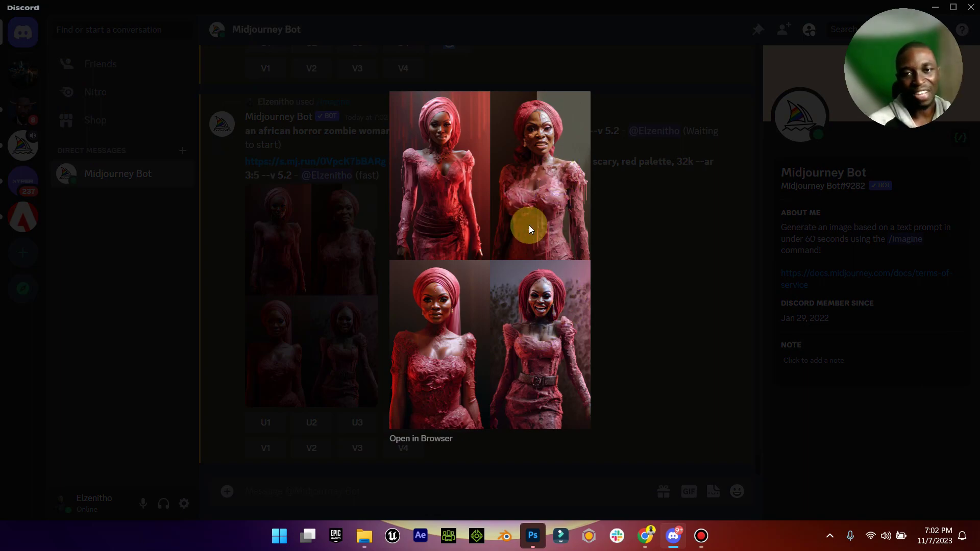
click(640, 210)
scroll(307, 202, up, 10)
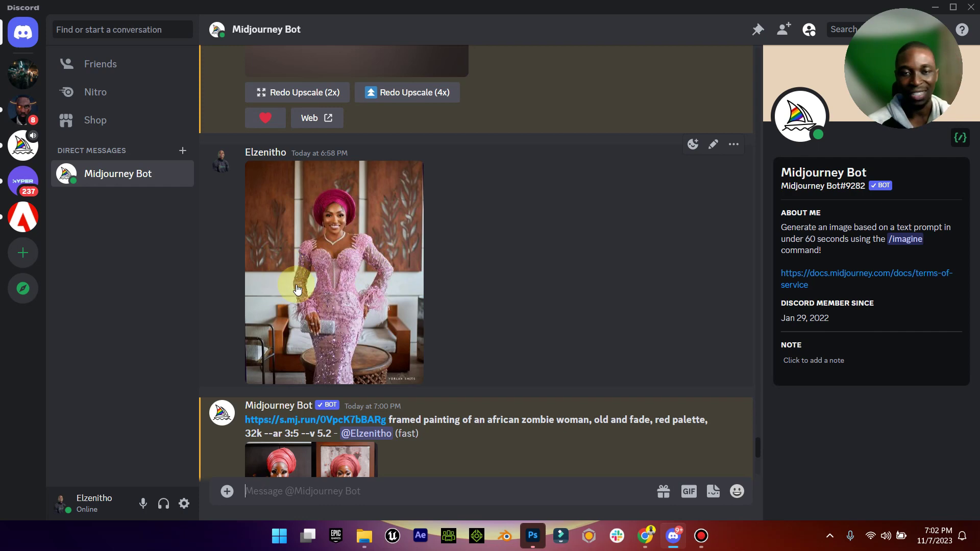
scroll(289, 275, down, 10)
scroll(368, 227, up, 5)
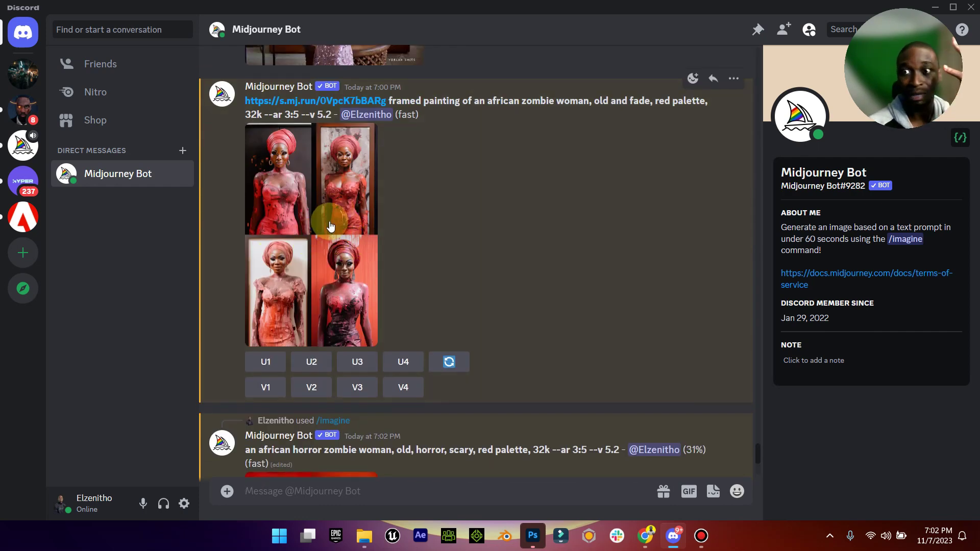
click(330, 224)
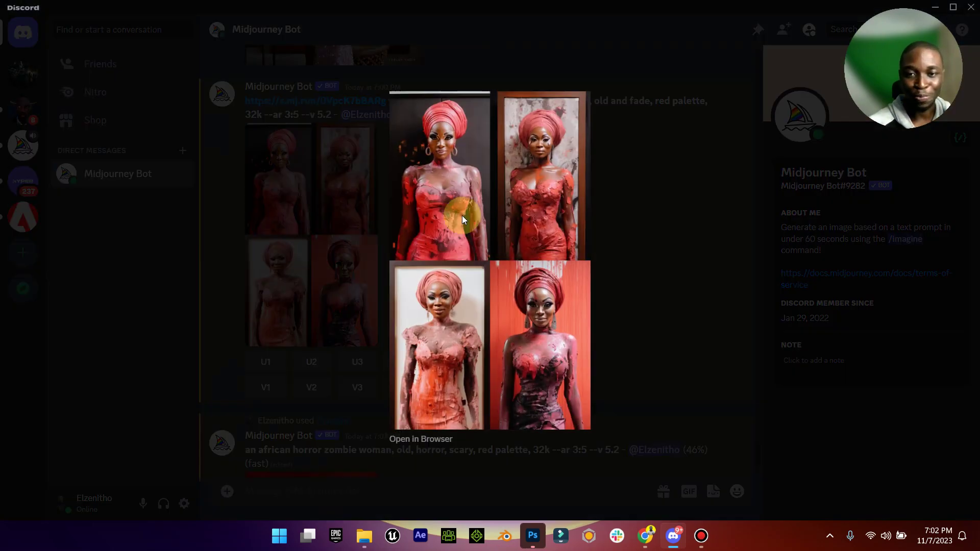
click(622, 220)
scroll(388, 377, down, 5)
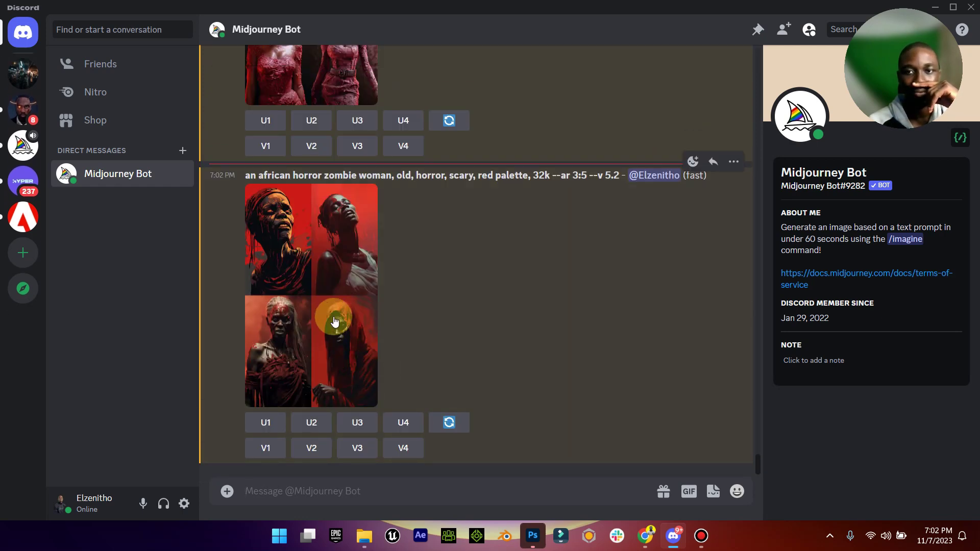
Upscale the third image of the text-only horror zombie woman grid and view the result enlarged
click(334, 322)
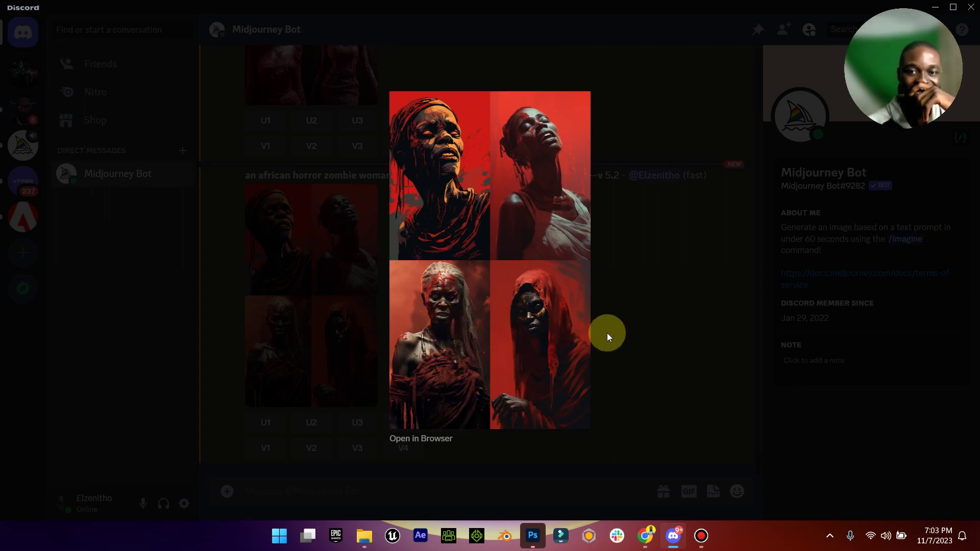
click(634, 313)
click(353, 424)
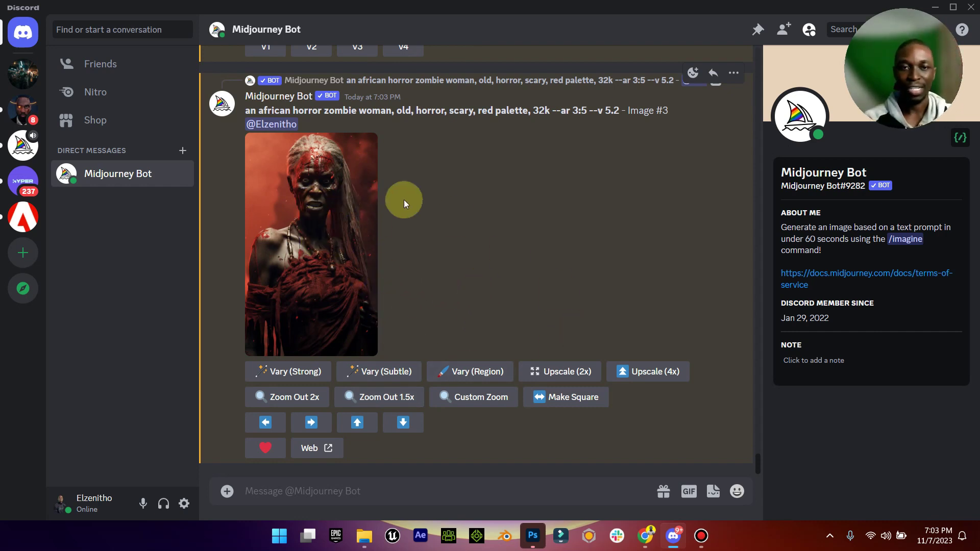
click(317, 265)
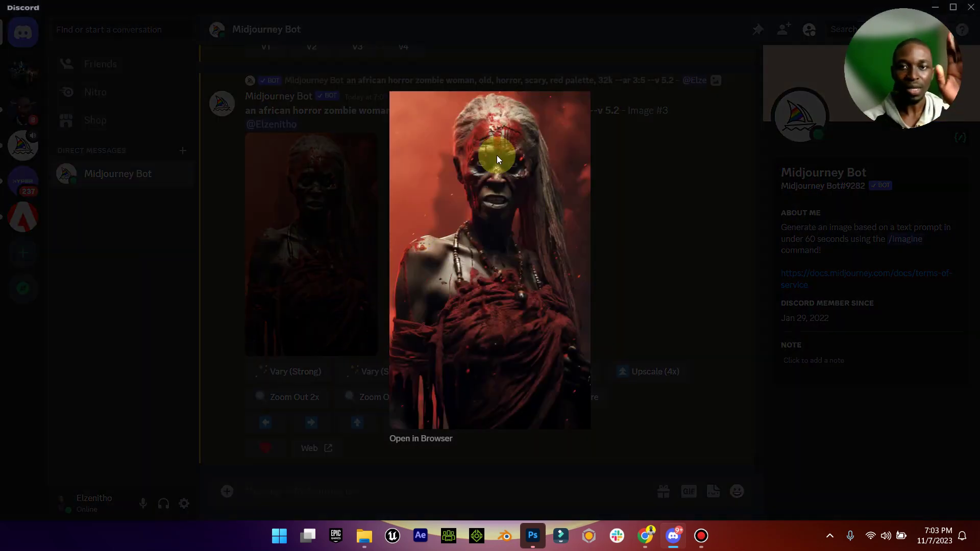
Close the enlarged view, run Zoom Out 1.5x on the upscaled zombie woman image, and check the rendering progress
click(636, 255)
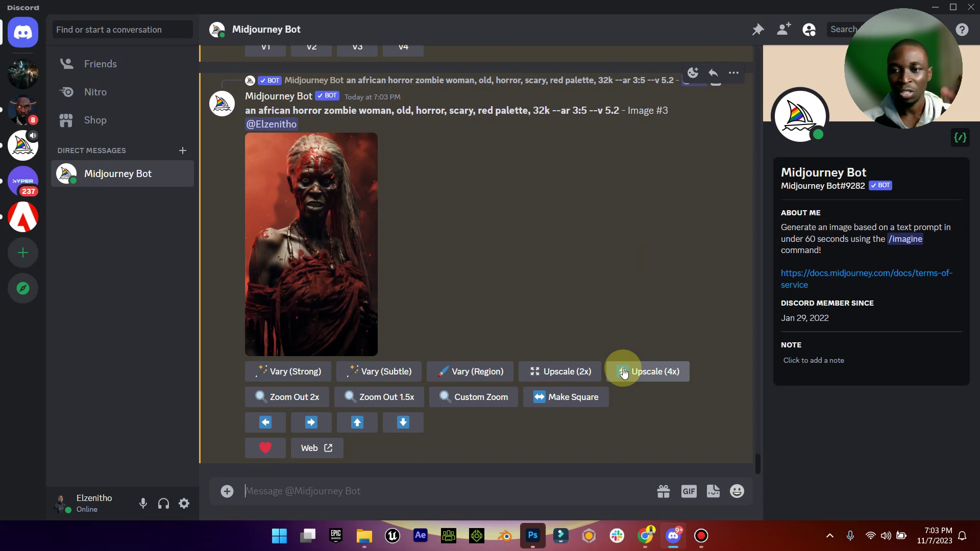
click(387, 403)
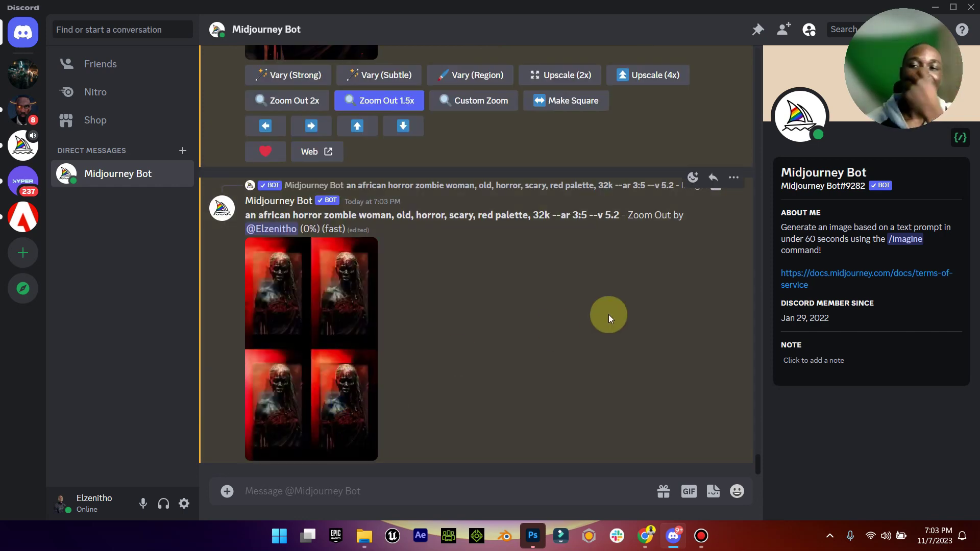
scroll(653, 177, up, 3)
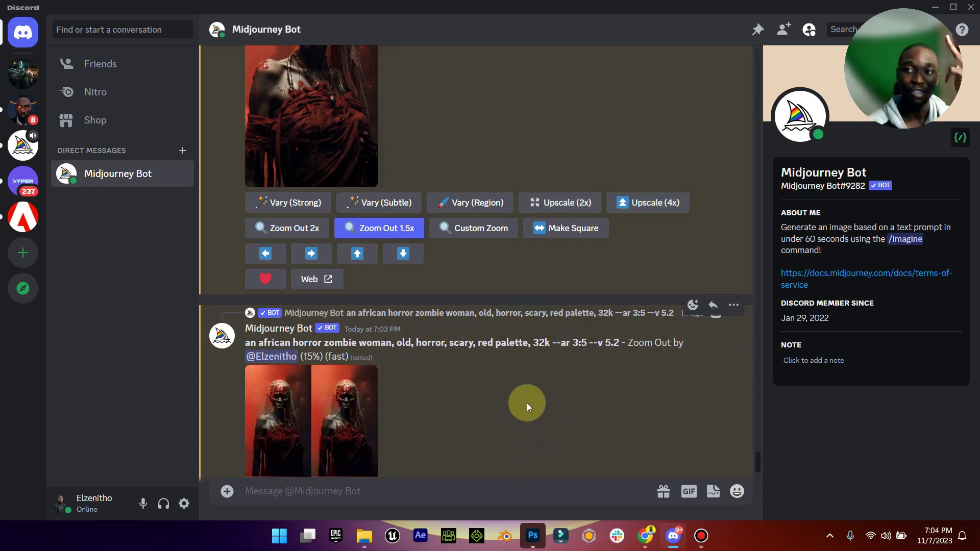
scroll(367, 411, down, 3)
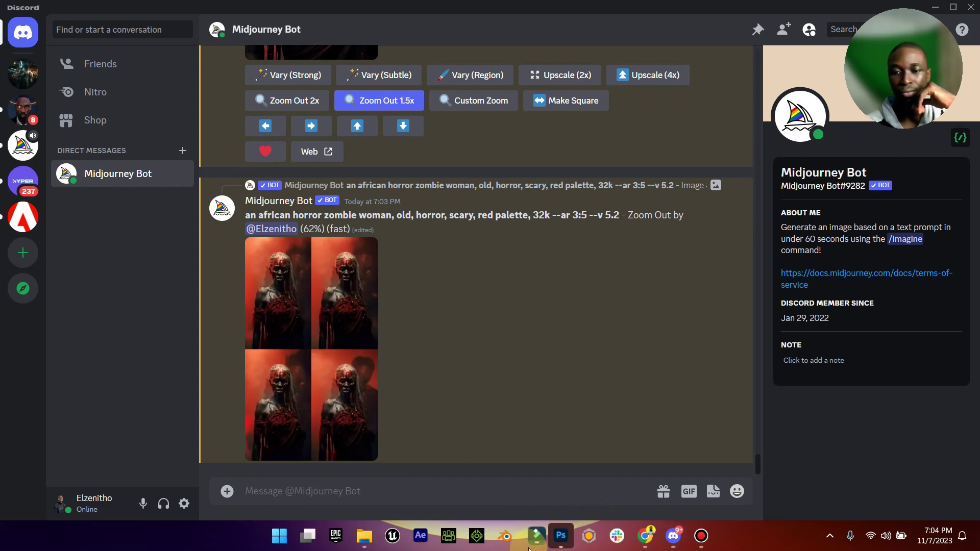
Switch to Photoshop and set up a new document 4000 px wide and 5000 px high with 16 bit color depth
click(532, 542)
click(42, 93)
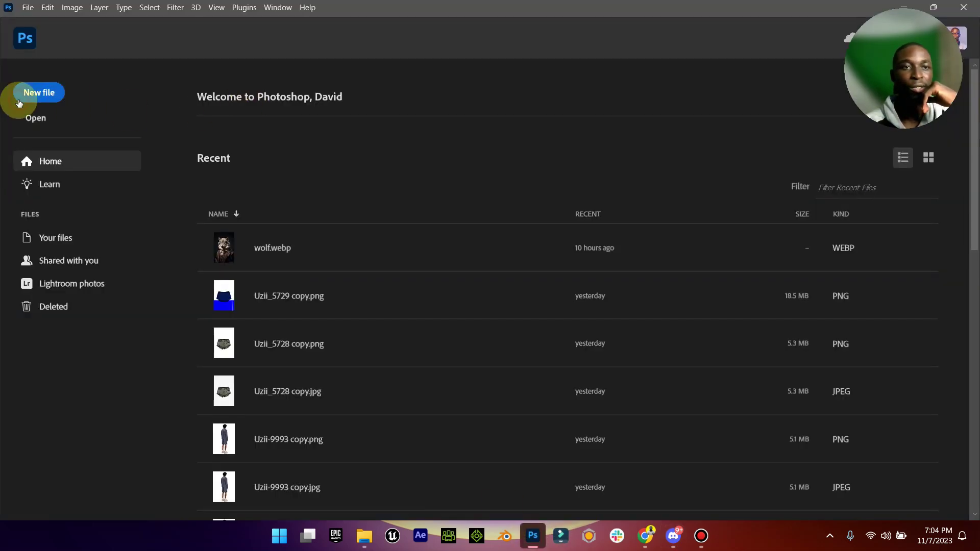
double_click(638, 139)
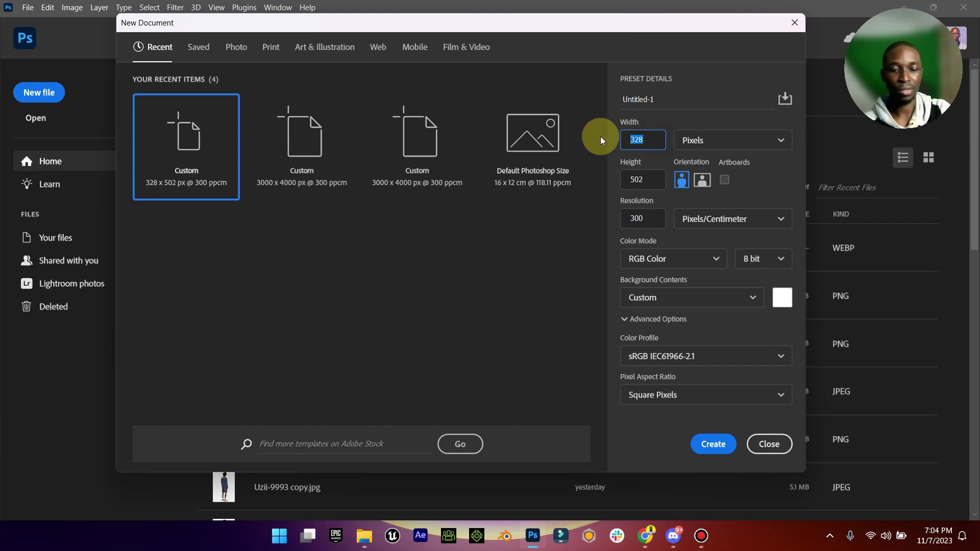
text(4000)
click(650, 181)
drag(652, 181, 594, 187)
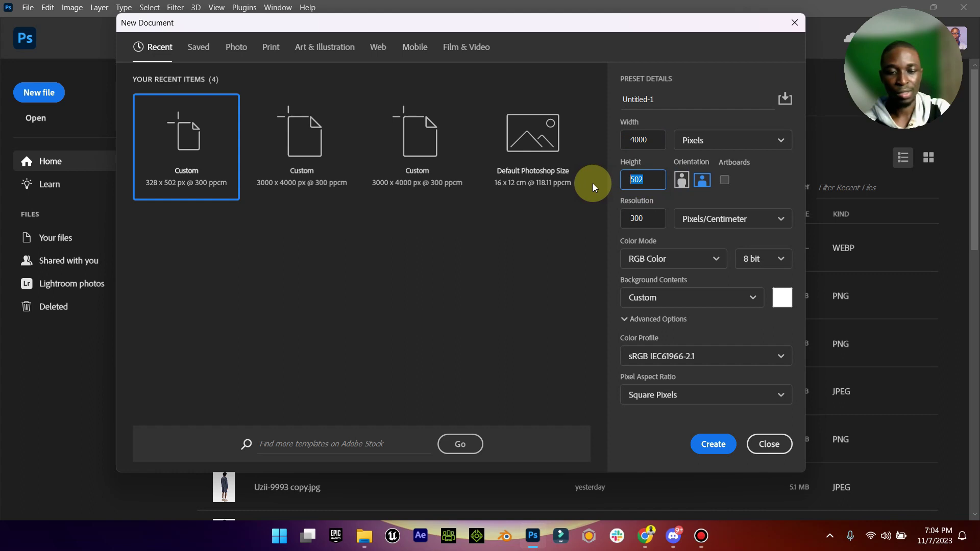
text(5000)
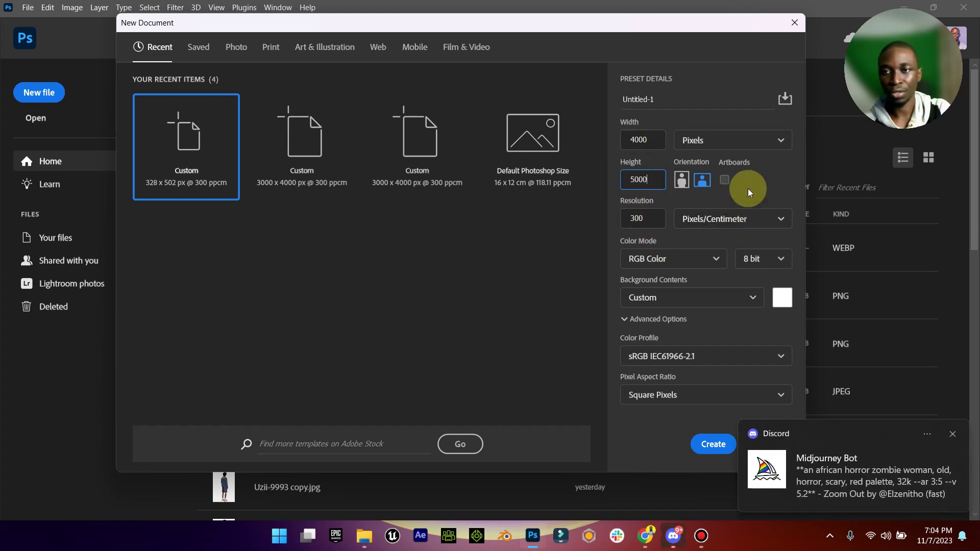
click(772, 258)
click(751, 301)
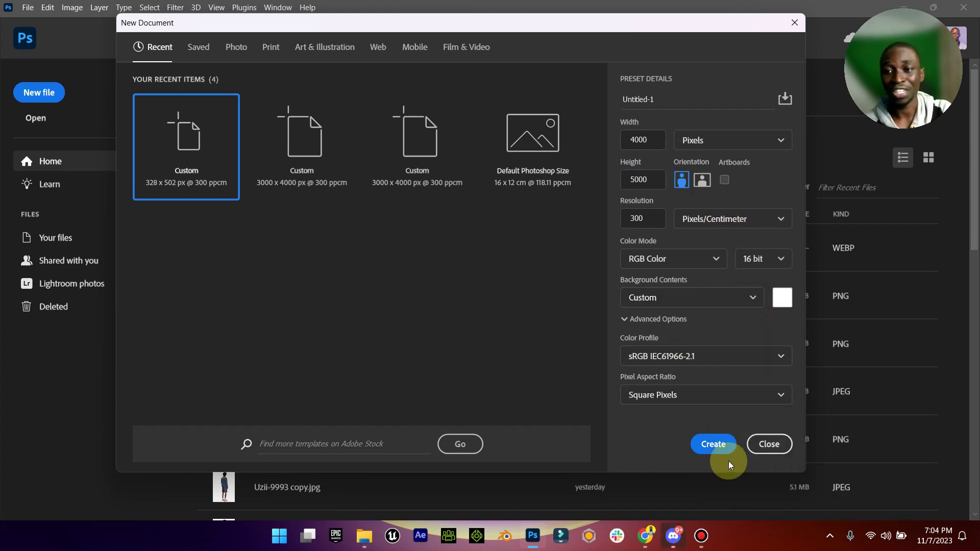
Name the new document "MadamKoi" and create it
click(672, 94)
key(Caps_Lock)
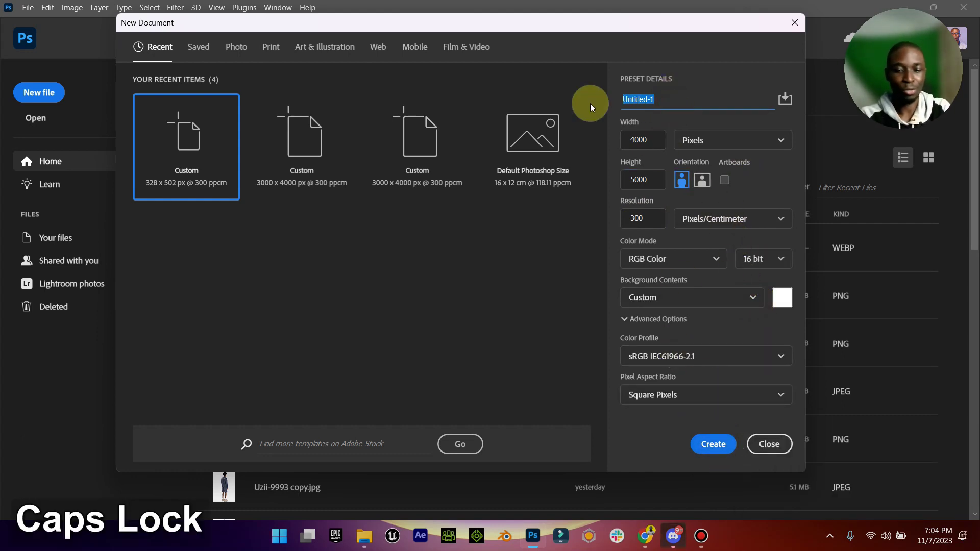
text(Madom)
key(BackSpace)
key(BackSpace)
text(am)
key(Caps_Lock)
text(Koi)
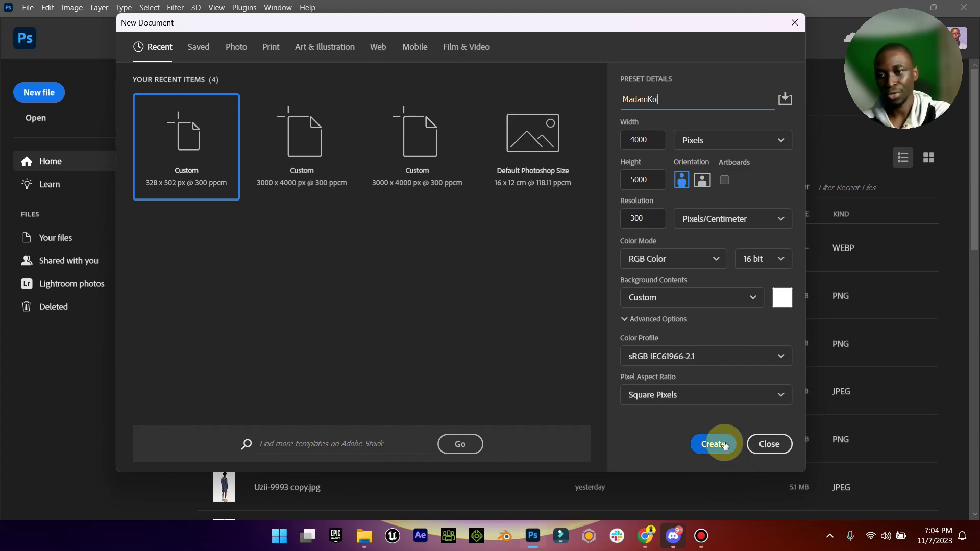
click(701, 437)
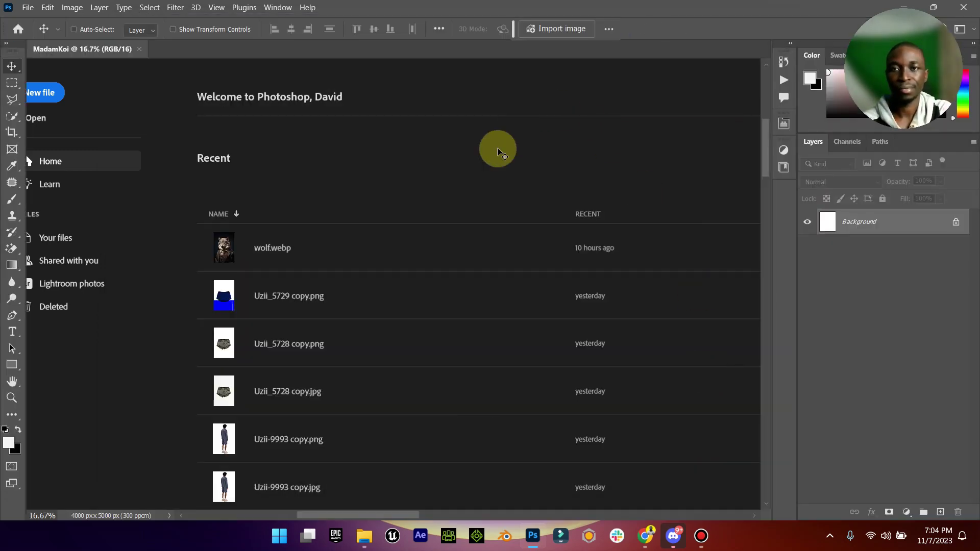
Return to Discord, enlarge the zoomed-out zombie woman grid for inspection, and upscale its second image
key(alt+Tab)
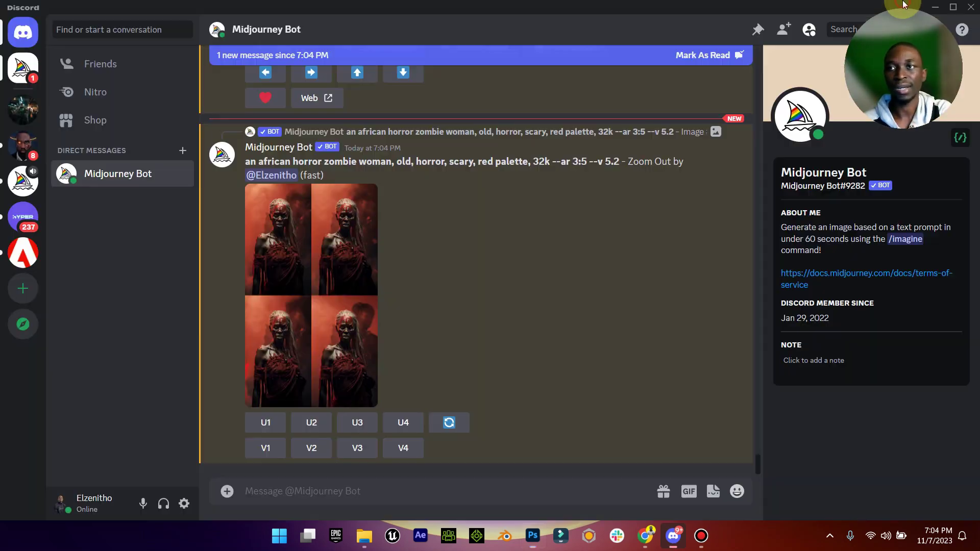
click(327, 292)
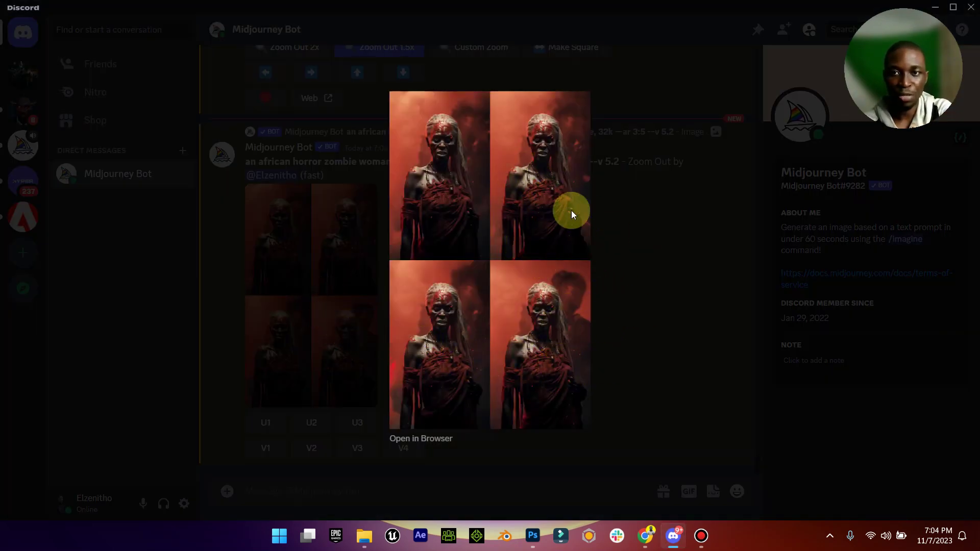
key(Escape)
click(302, 424)
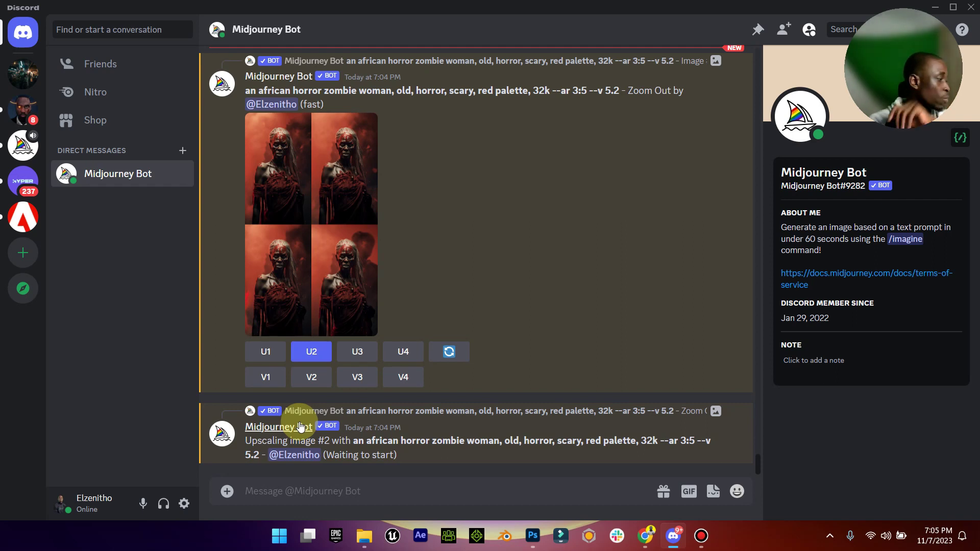
Switch to Chrome and search Google Images for "netflix logo png" in a new tab
mouse_move(645, 541)
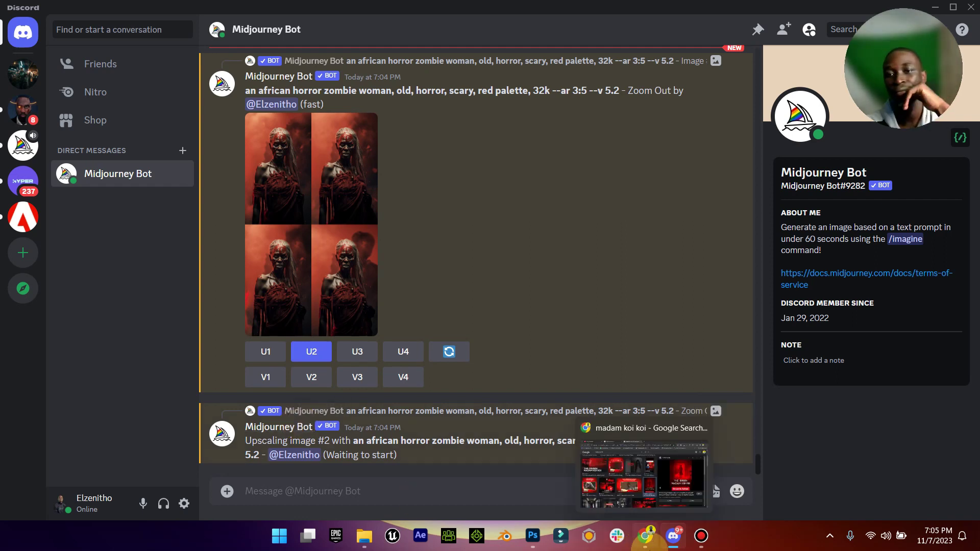
click(669, 485)
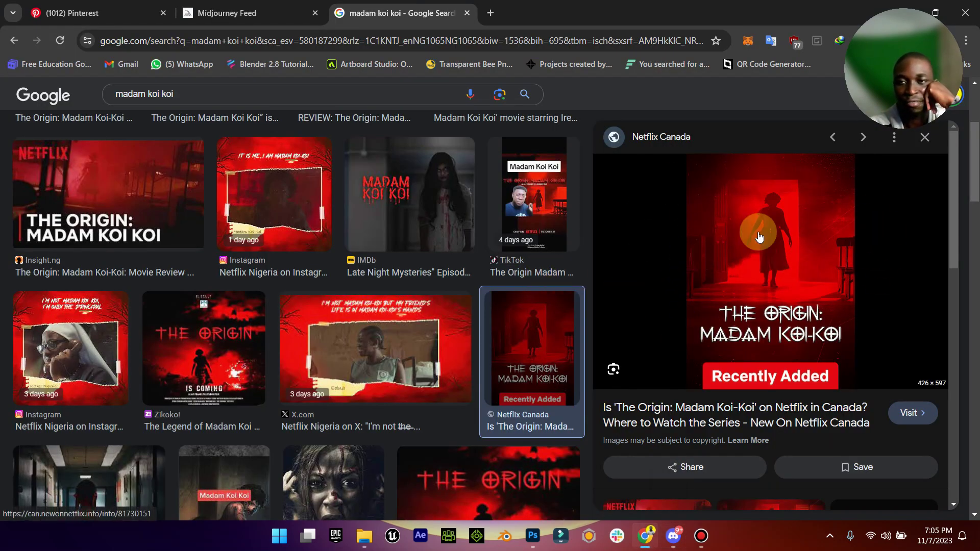
click(496, 13)
text(netflix)
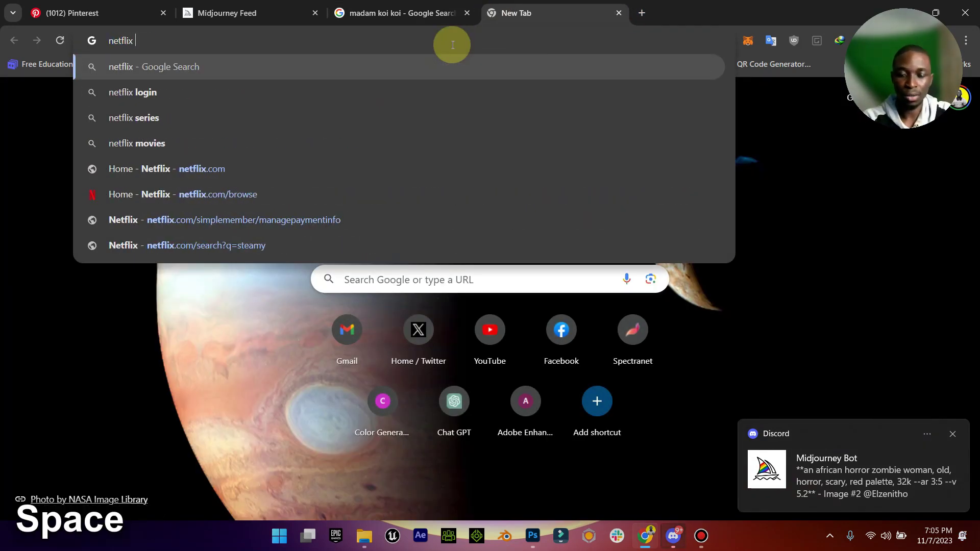
key(BackSpace)
text(logo o)
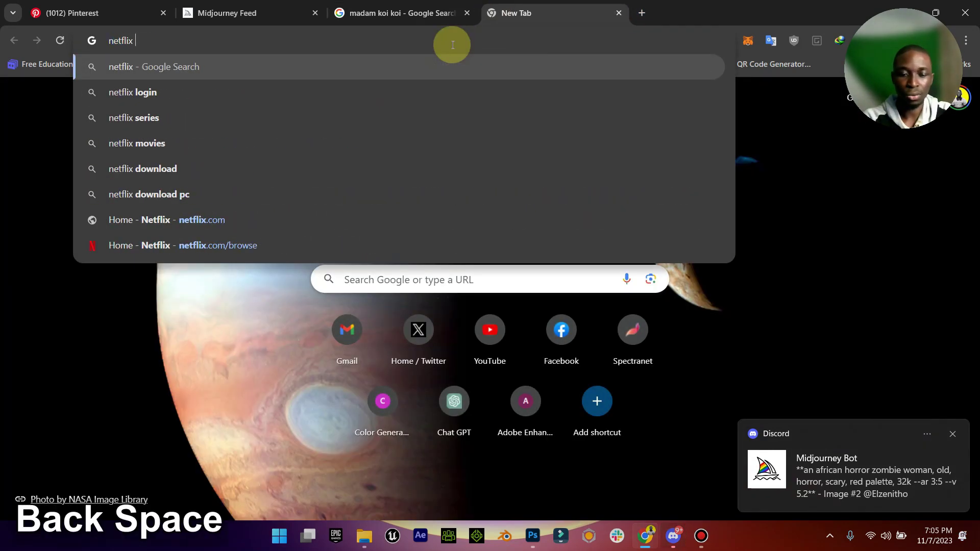
key(BackSpace)
text(png)
key(Return)
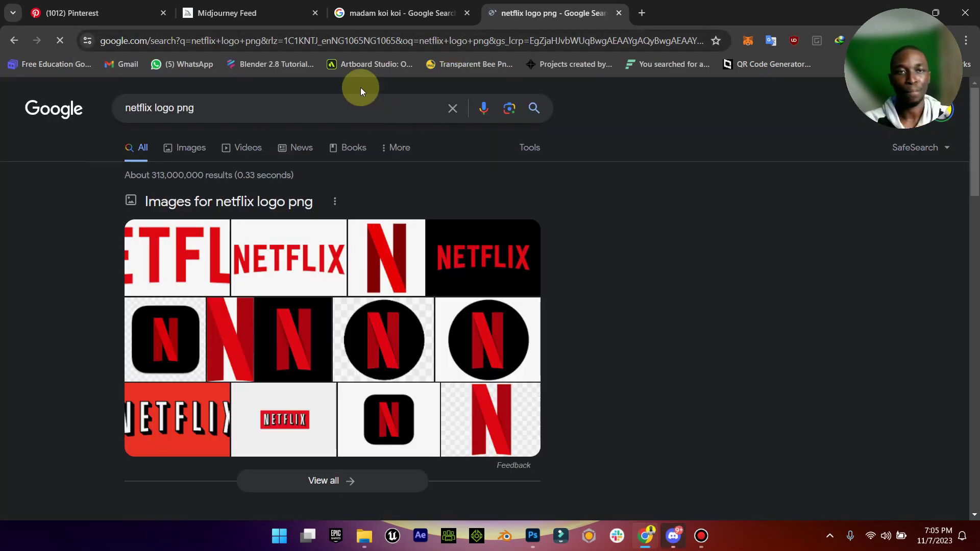
click(196, 148)
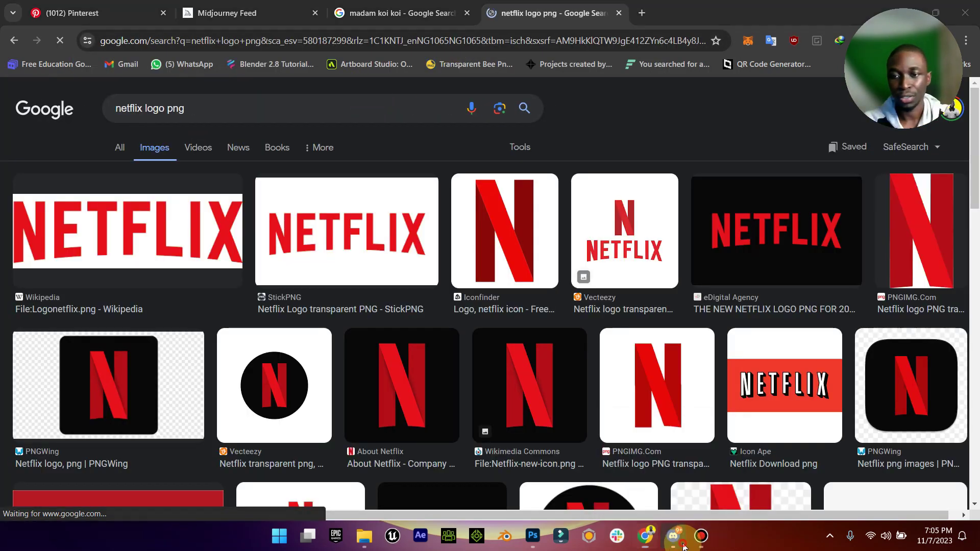
Return to Discord, view the zoomed-out Image #2 enlarged, and run Upscale (4x) on it
click(674, 537)
click(372, 276)
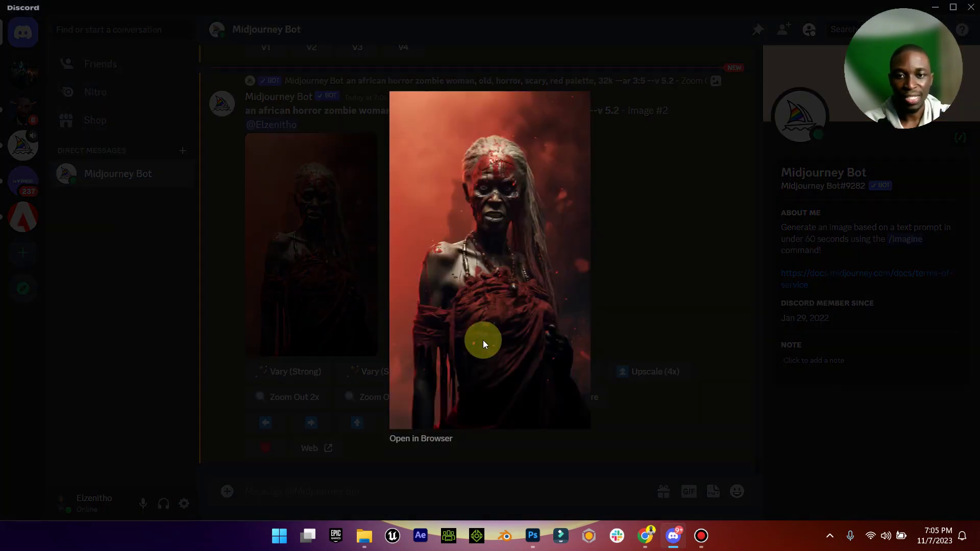
click(617, 293)
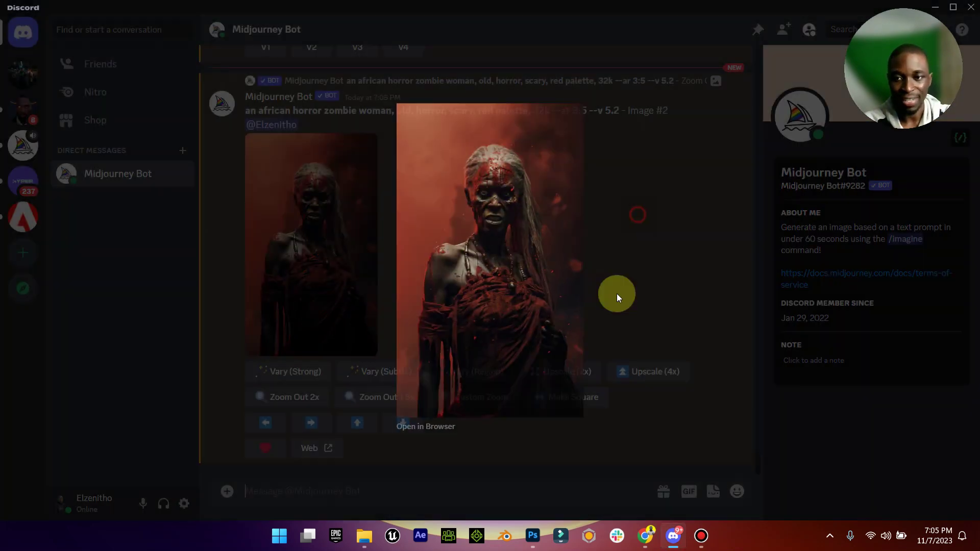
click(655, 379)
Back in Chrome, open Wikipedia's Logonetflix.png at full size, save it, and close the logo and search tabs
key(alt+Tab)
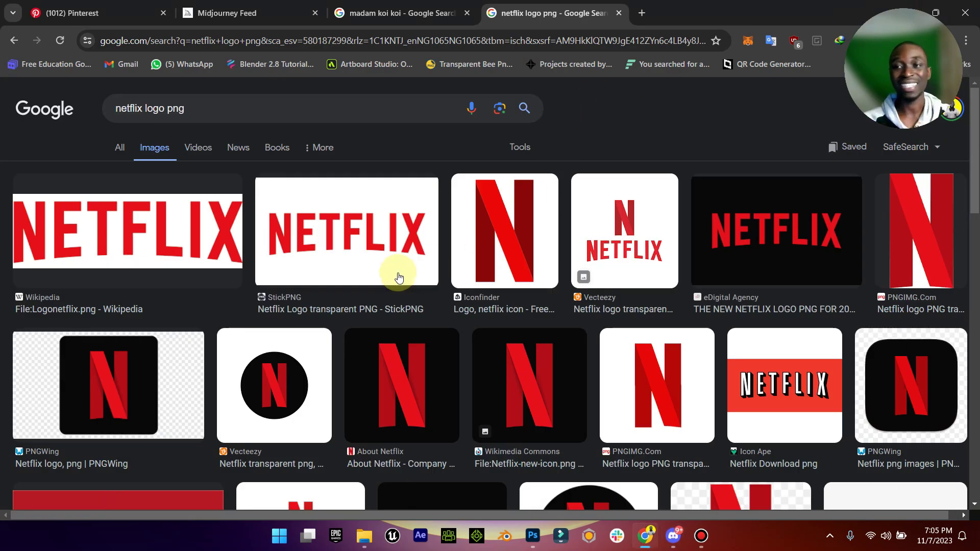
click(76, 220)
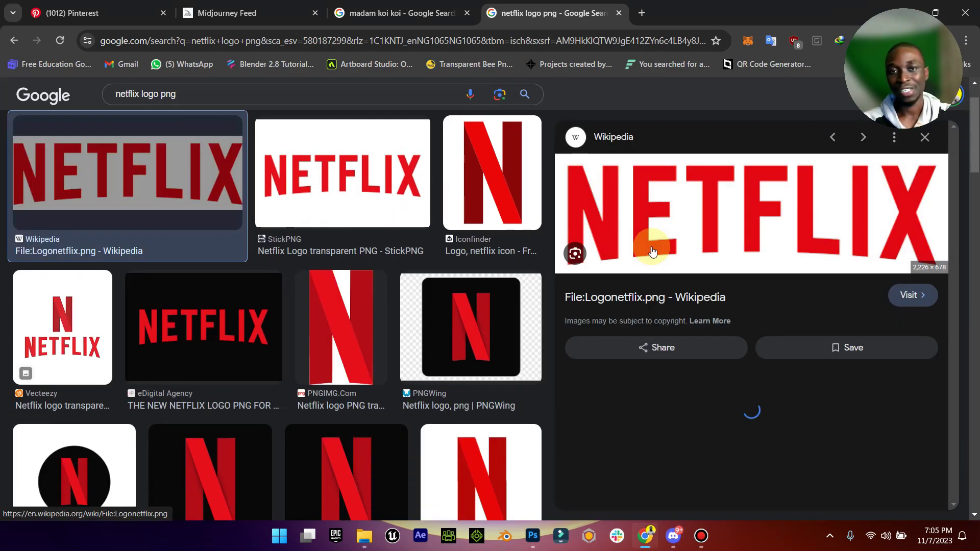
right_click(766, 196)
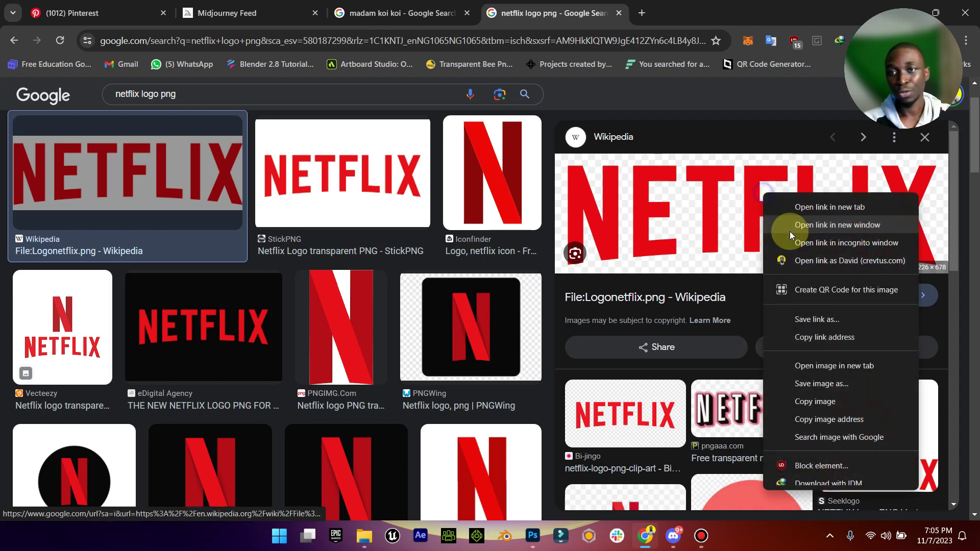
click(824, 367)
click(679, 13)
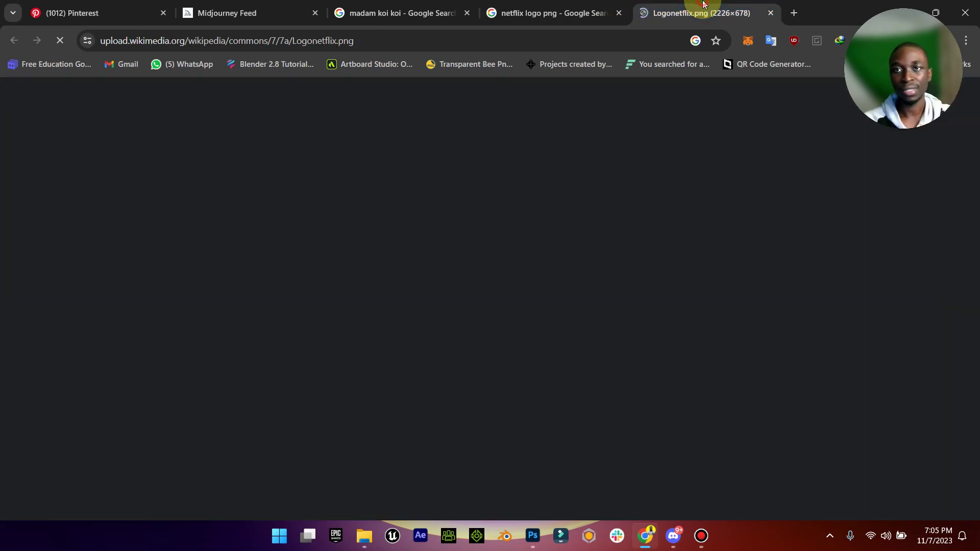
right_click(525, 254)
click(573, 280)
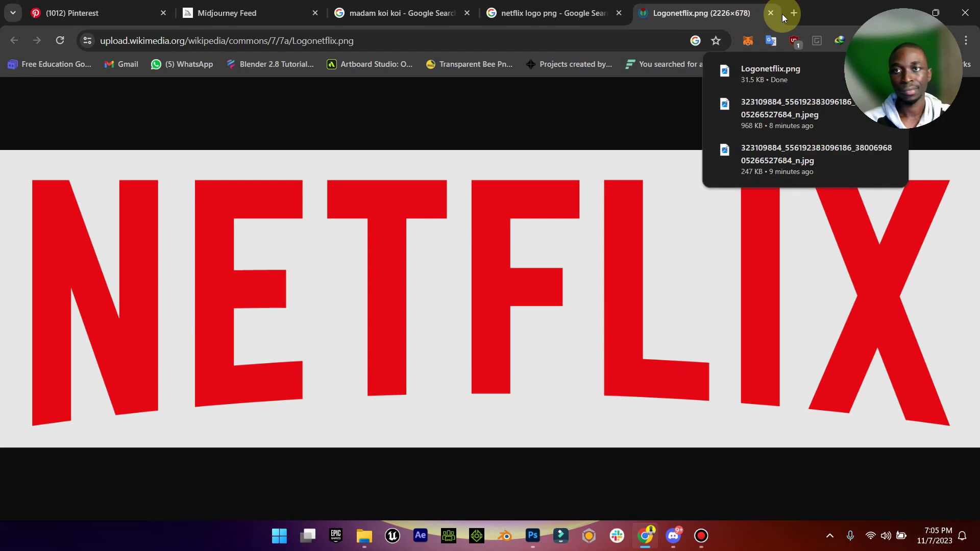
click(770, 13)
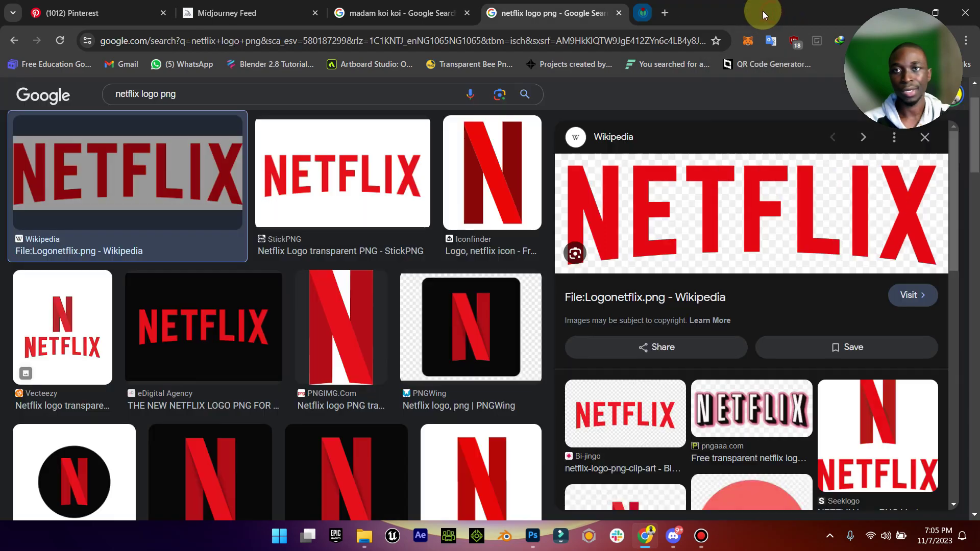
click(622, 14)
click(907, 13)
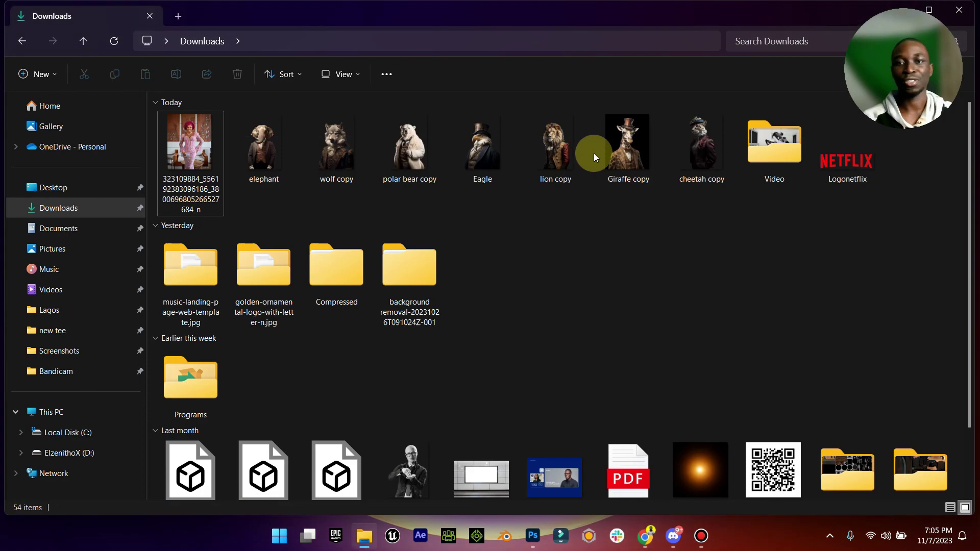
Switch to Chrome, open PNGWing in a new tab, and search it for "grunge texture"
click(645, 535)
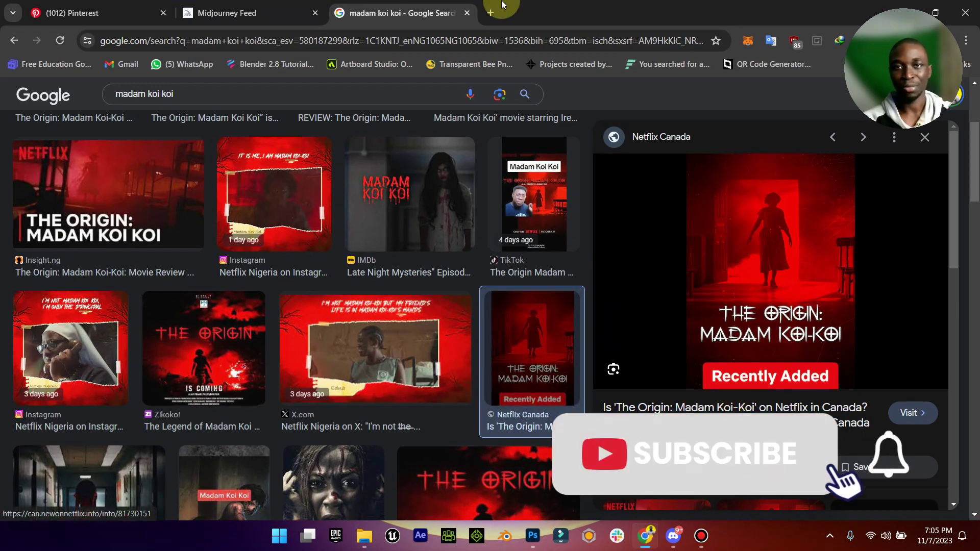
click(492, 12)
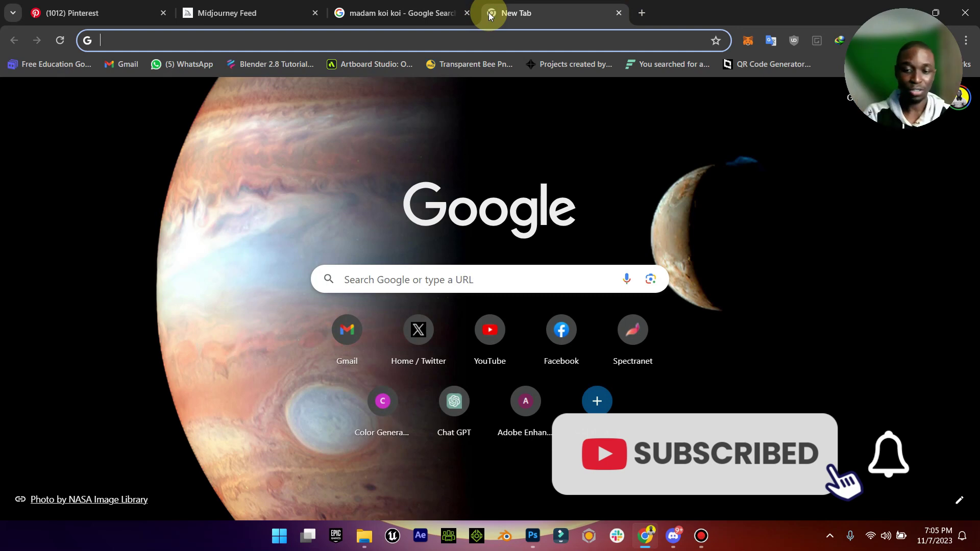
text(png)
key(Return)
click(439, 5)
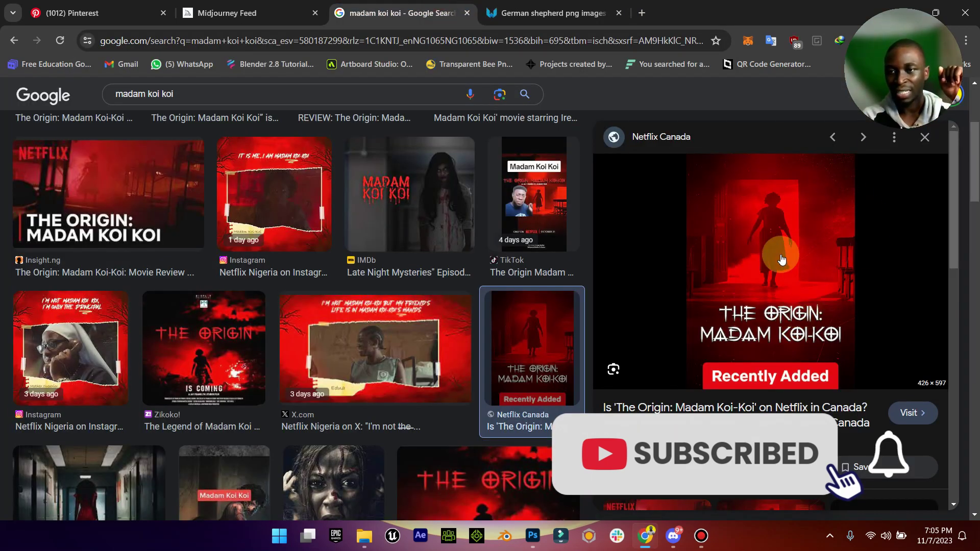
click(548, 6)
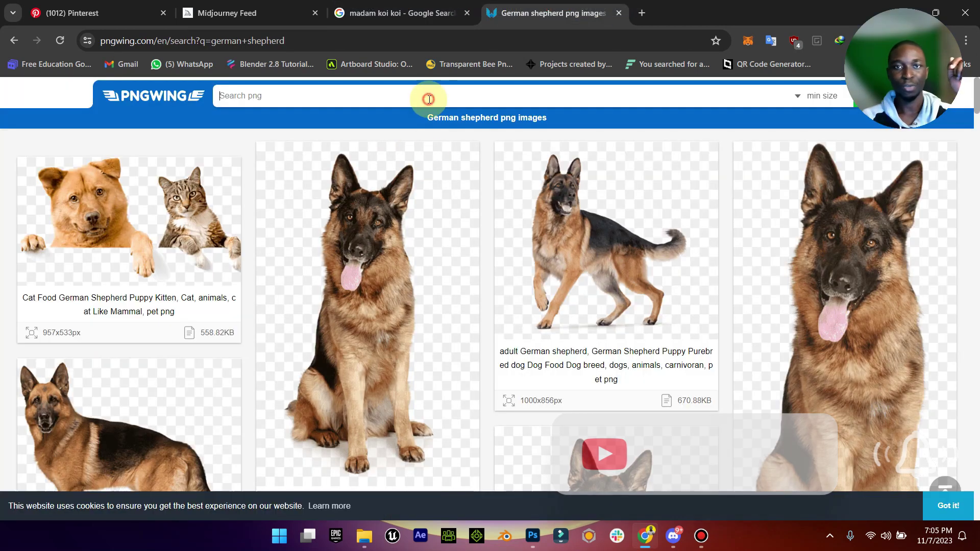
text(grunge te)
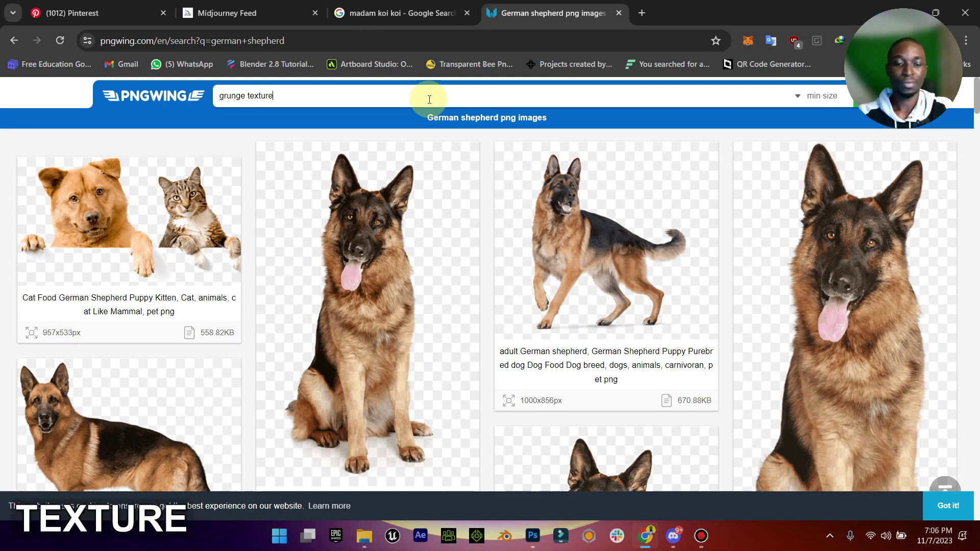
text(xture)
key(Return)
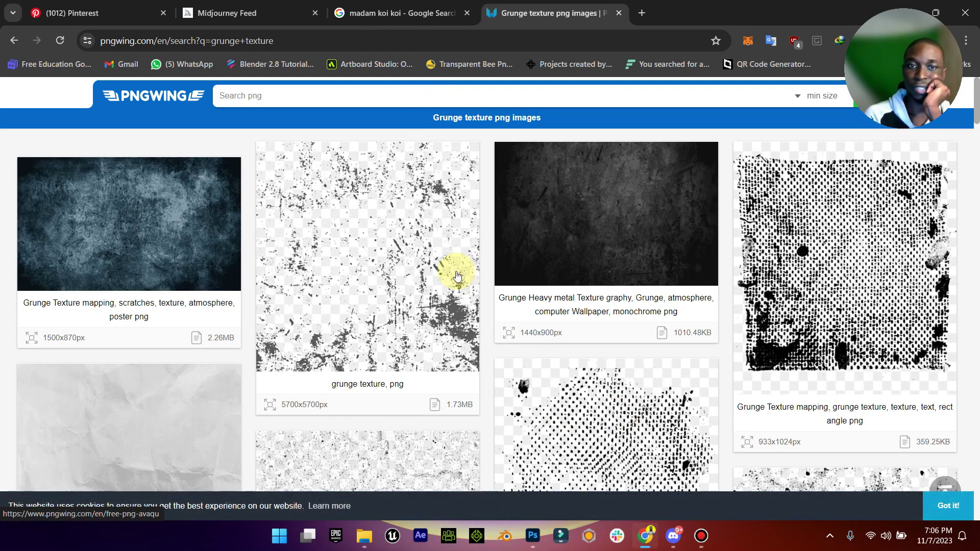
Open the "Paper, Texture, Grunge, Vintage, Design" PNG and download it, completing the character-order check
scroll(395, 305, down, 4)
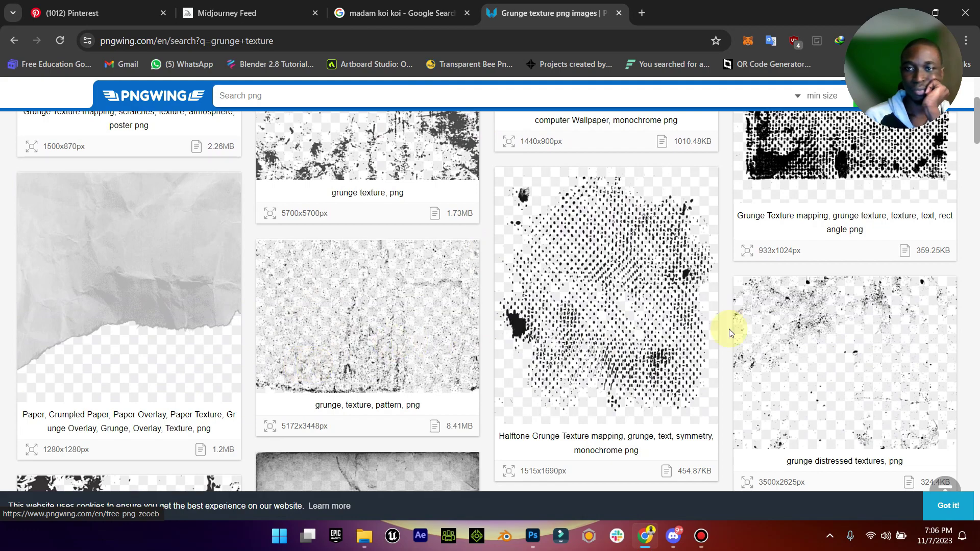
scroll(396, 322, down, 8)
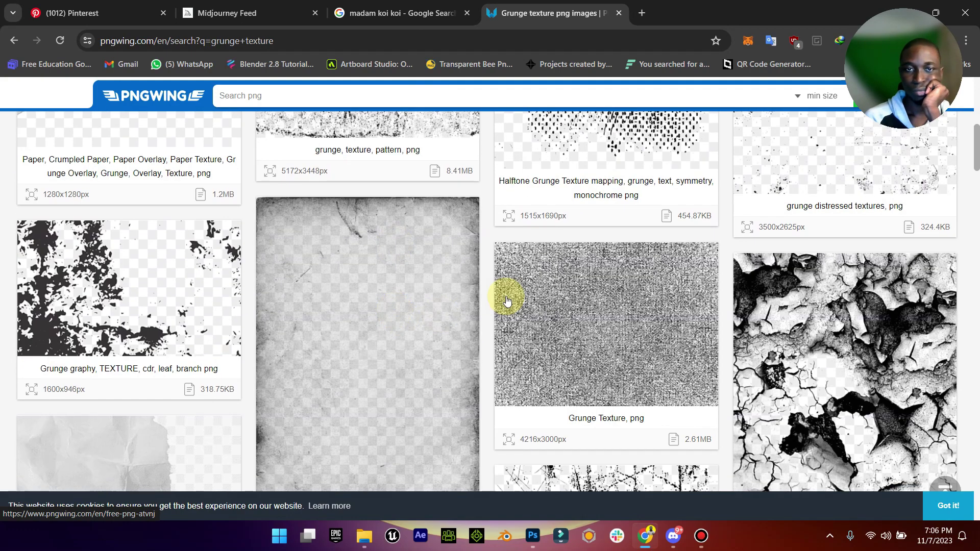
click(398, 291)
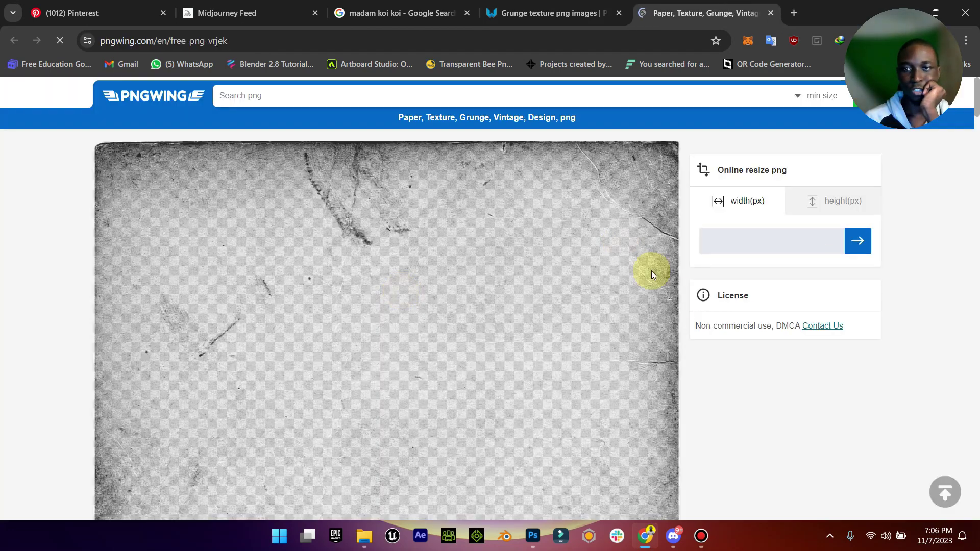
scroll(494, 340, down, 15)
click(413, 359)
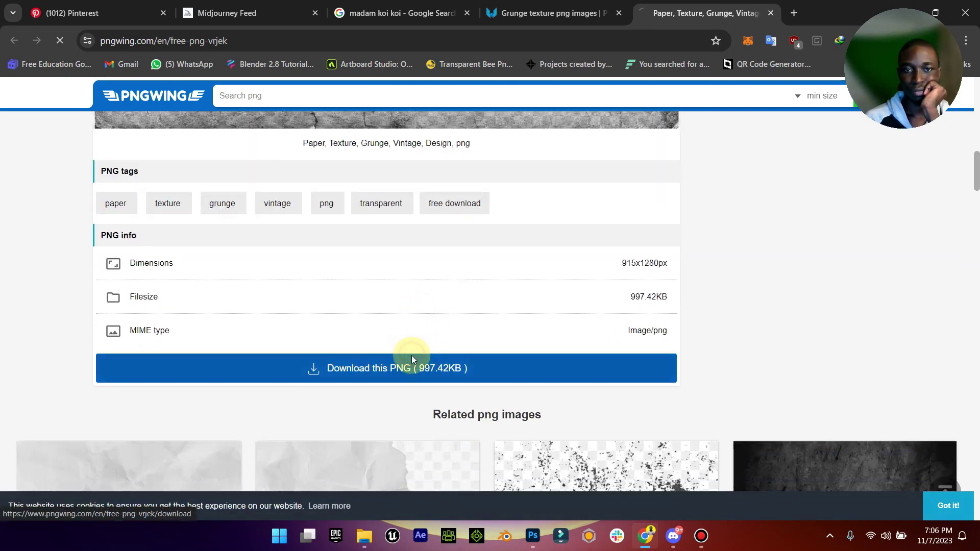
click(494, 430)
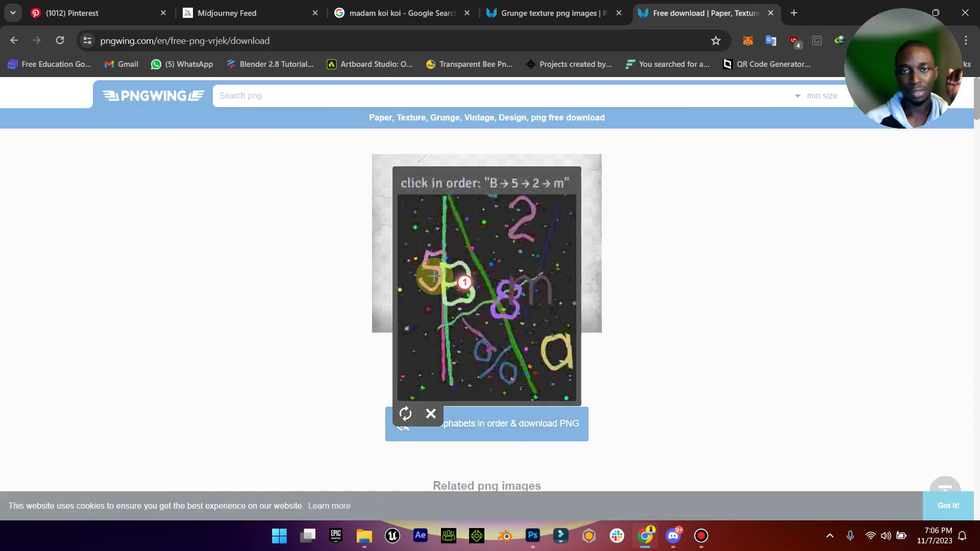
click(513, 236)
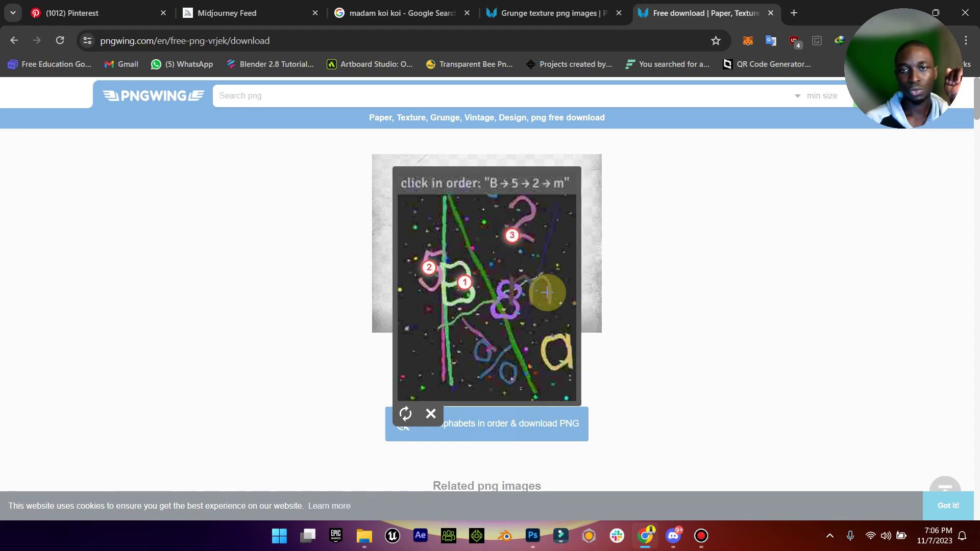
click(550, 287)
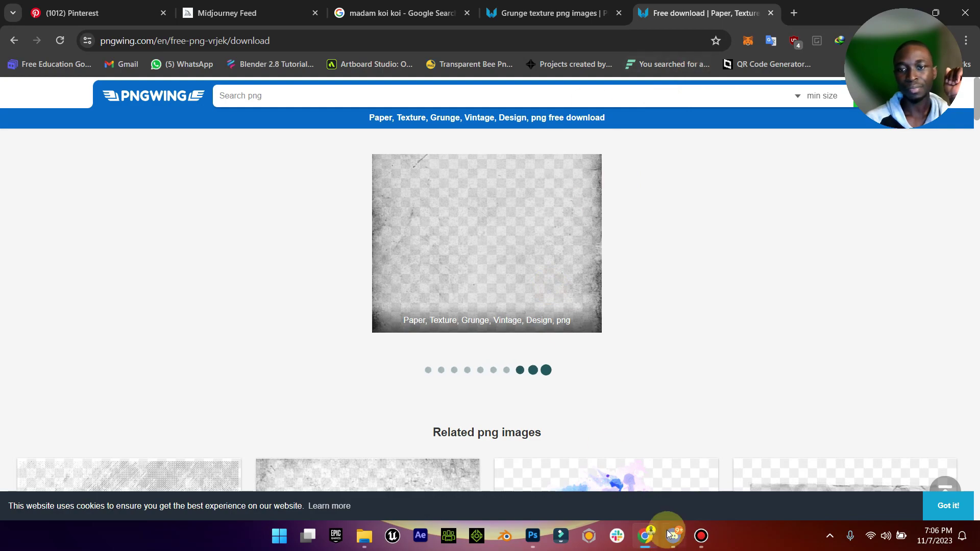
Check the 4x upscale progress of the zombie woman in Discord, and return to Chrome
click(533, 536)
click(533, 536)
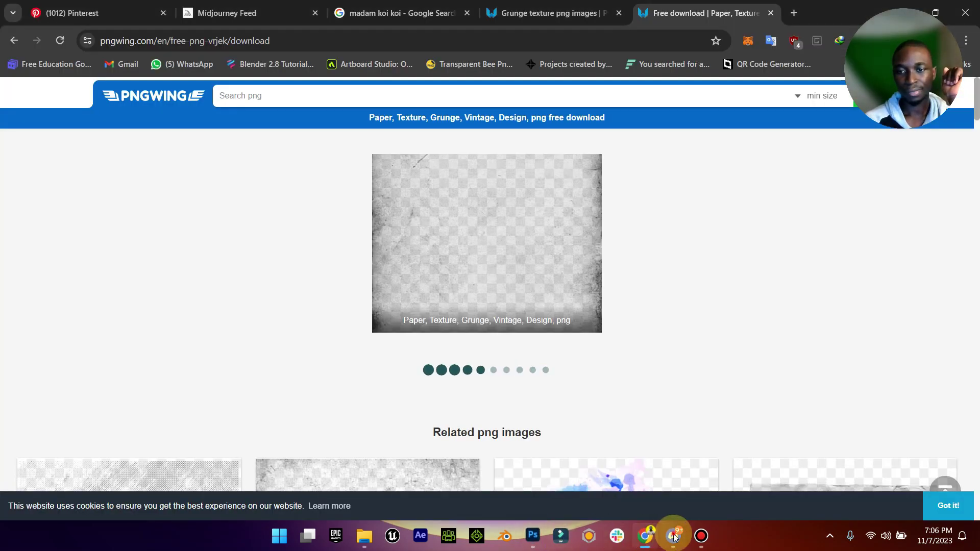
click(673, 536)
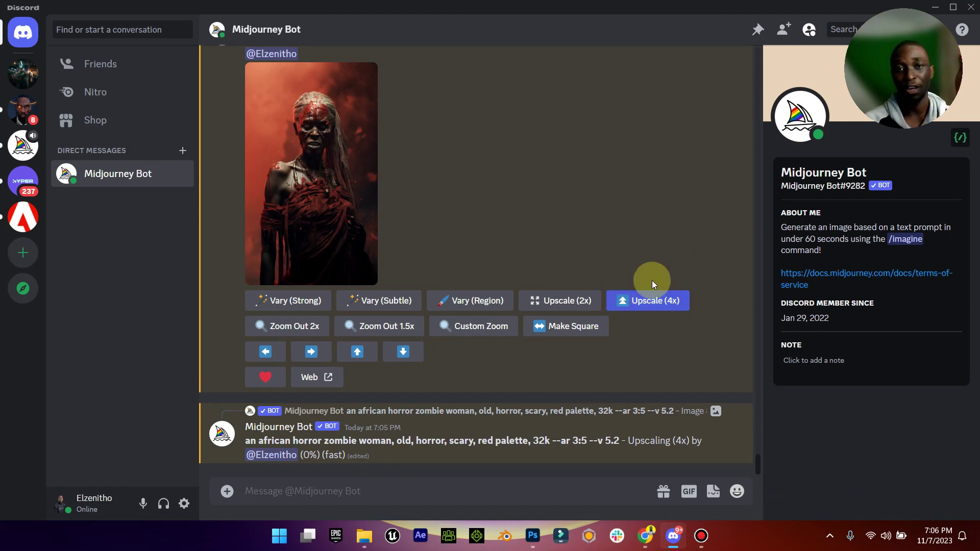
click(935, 7)
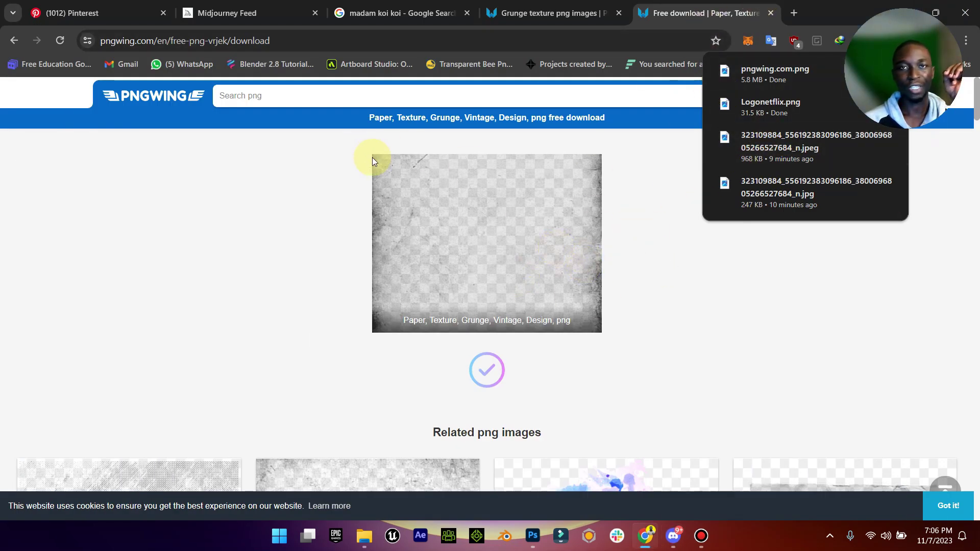
Search PNGWing for "zombie" and look through the results for a usable realistic image
click(321, 100)
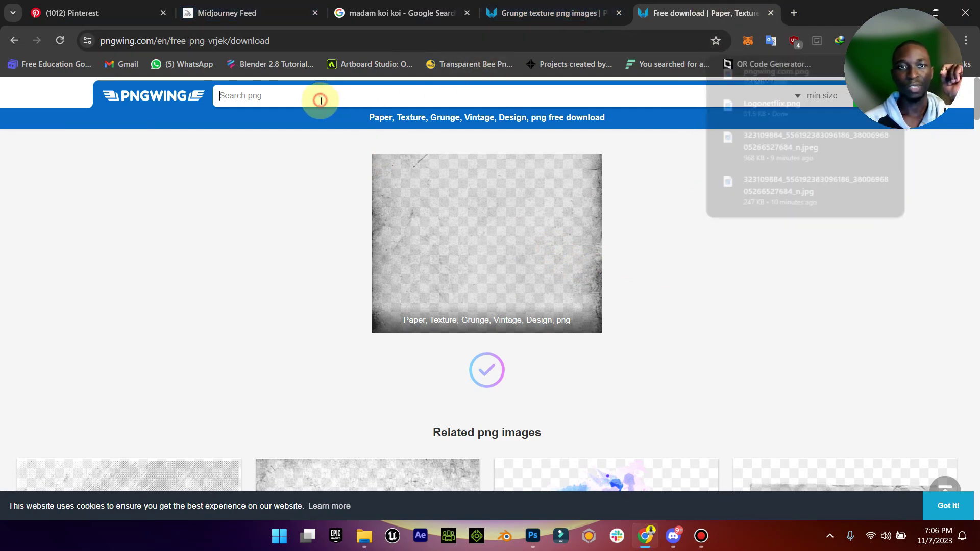
text(zombie)
key(Return)
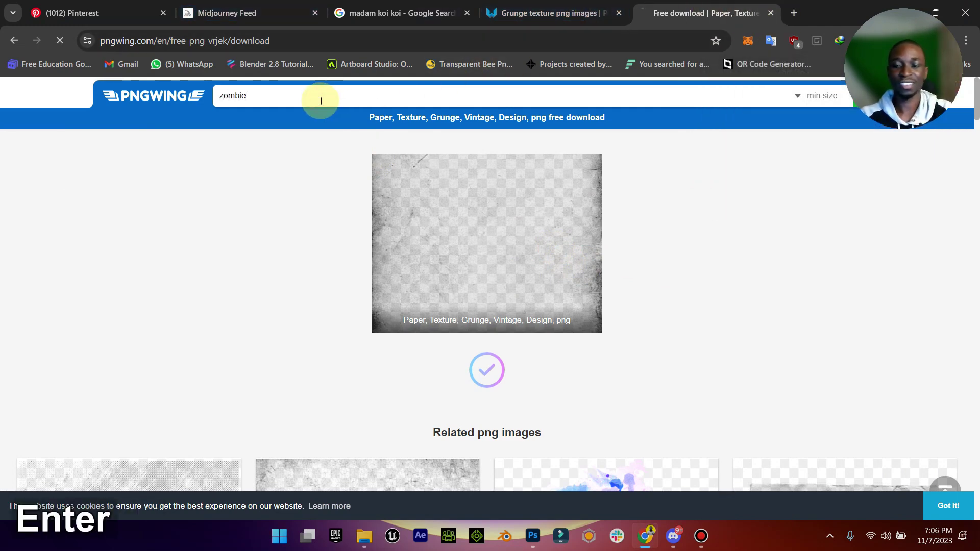
scroll(312, 132, down, 12)
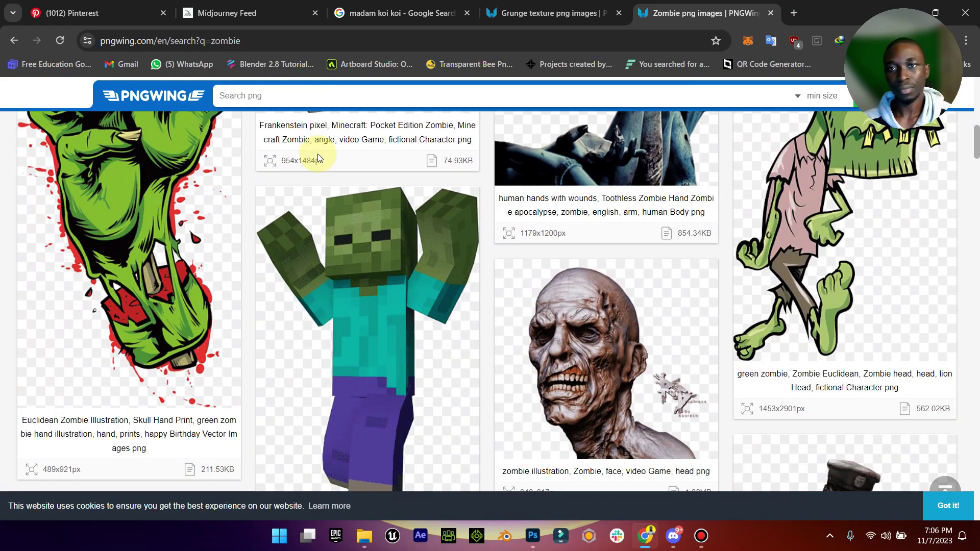
scroll(317, 158, down, 14)
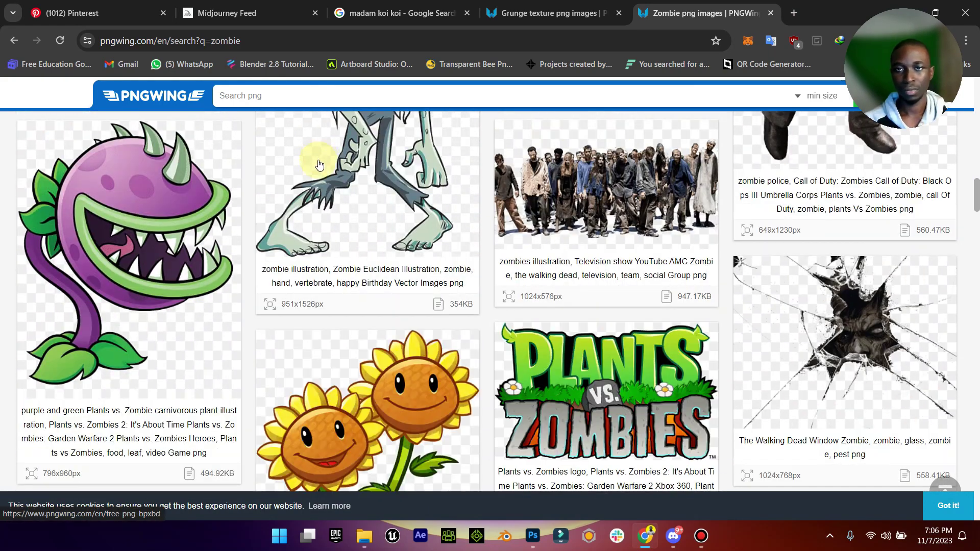
scroll(618, 279, down, 10)
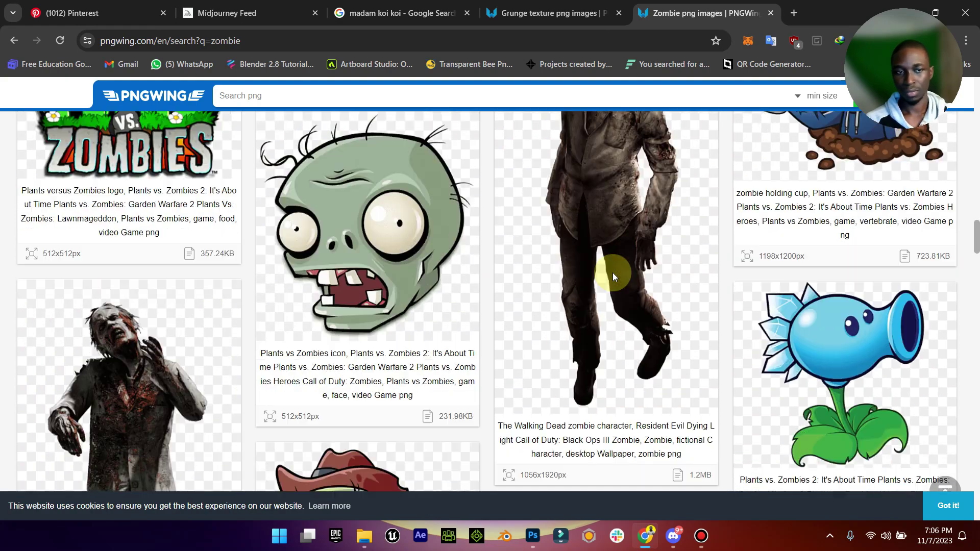
scroll(613, 273, down, 8)
drag(975, 258, 976, 290)
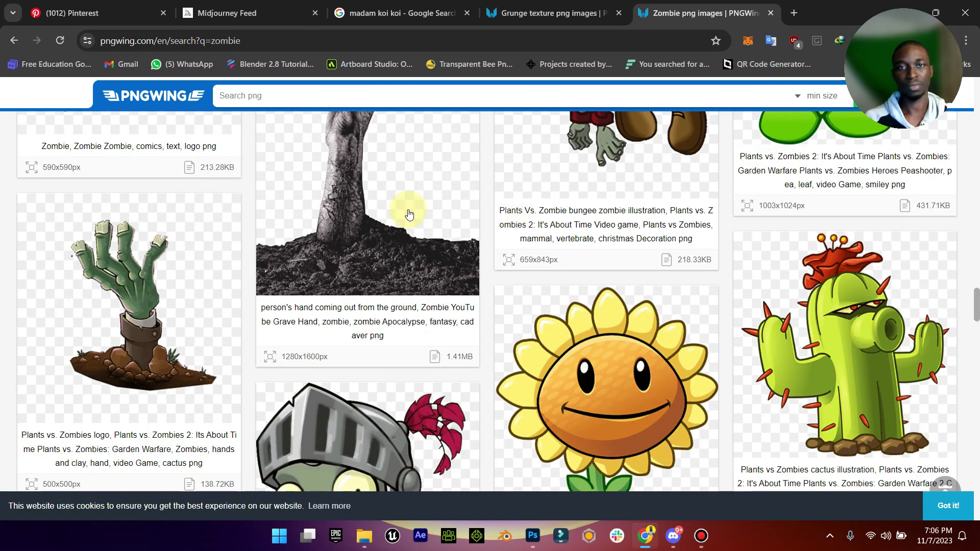
Open the PNG of a person's hand coming out from the ground and download it
click(357, 233)
scroll(514, 328, down, 10)
scroll(450, 316, down, 1)
click(481, 363)
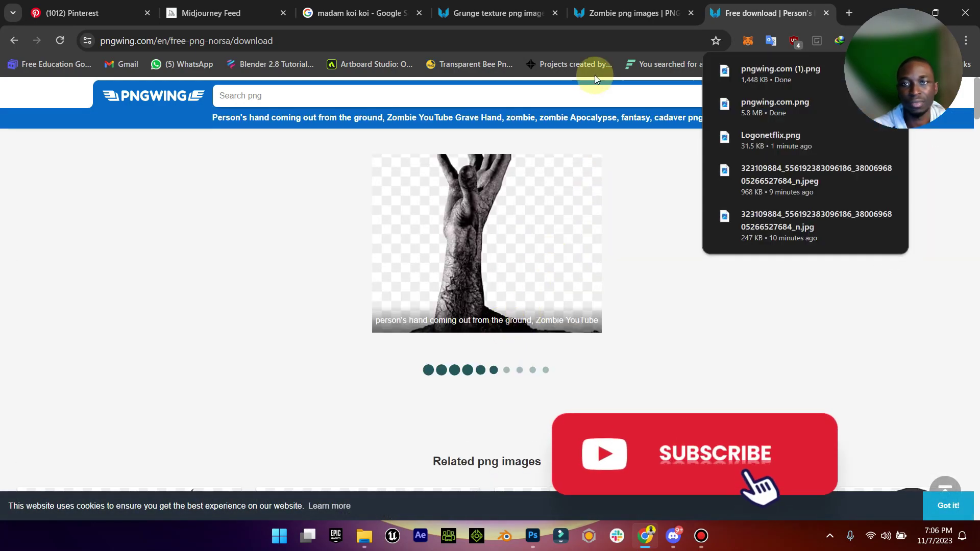
Check the remaining zombie results for more artwork, and close all PNGWing tabs before minimising Chrome
key(ctrl+shift+Tab)
scroll(554, 289, down, 3)
scroll(554, 289, down, 20)
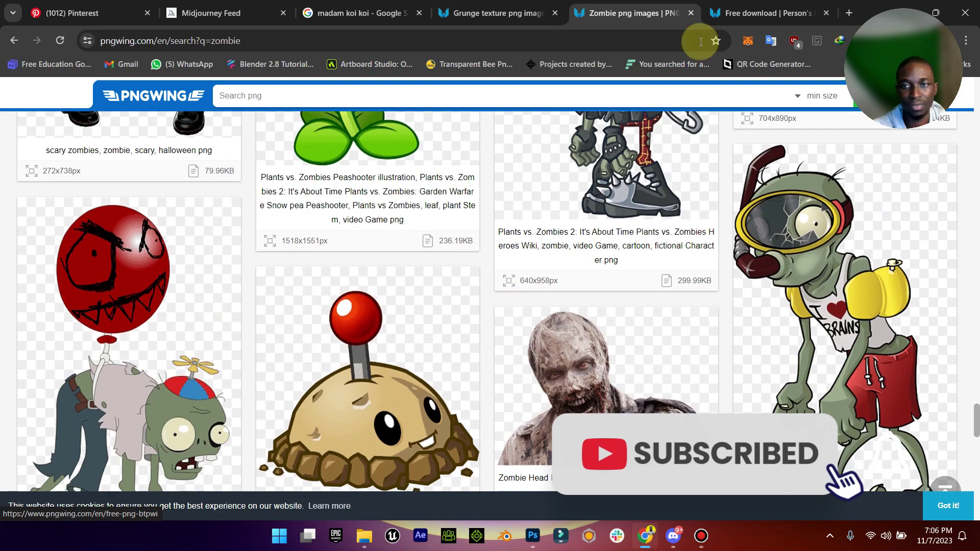
click(826, 13)
key(ctrl+shift+Tab)
click(773, 13)
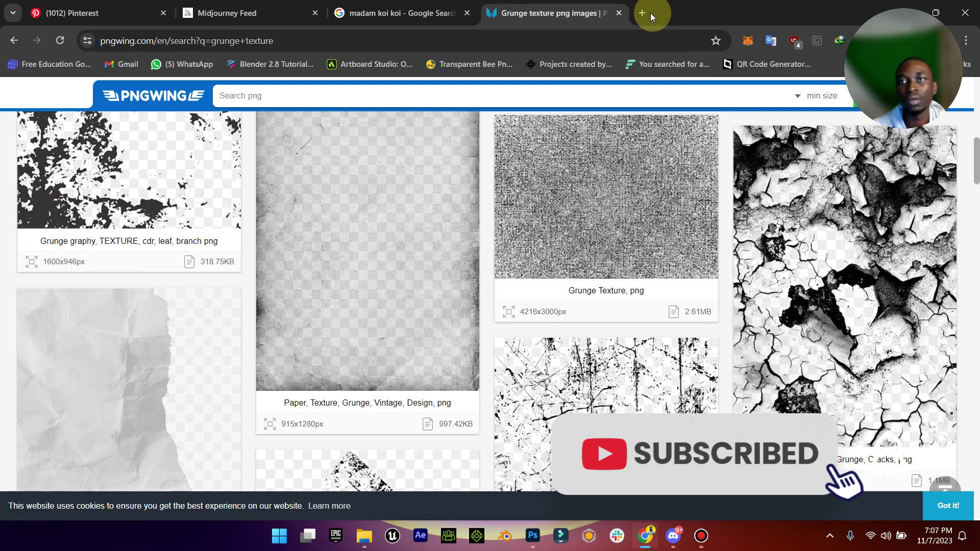
click(619, 14)
click(908, 6)
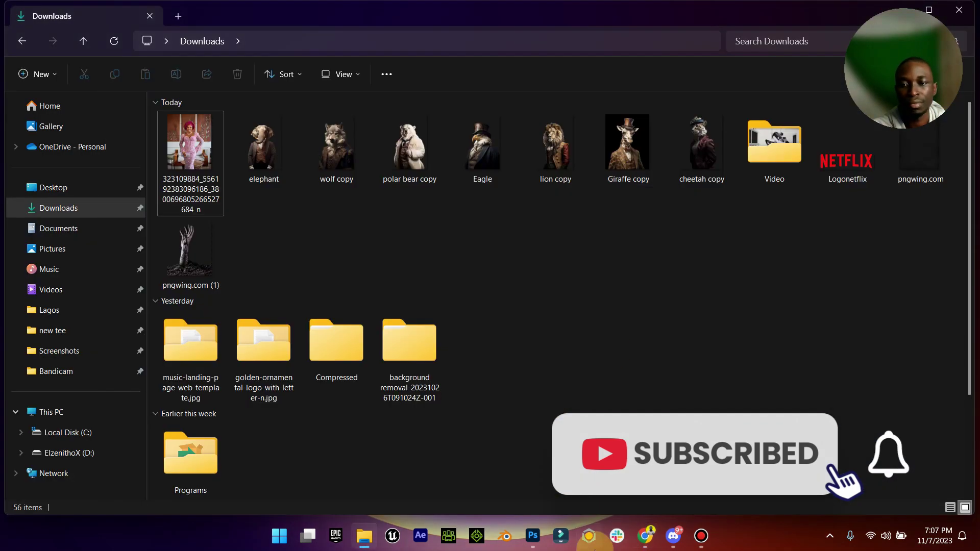
Check the upscale progress in Discord, and open dafont.com in a new Chrome tab
click(674, 537)
click(674, 537)
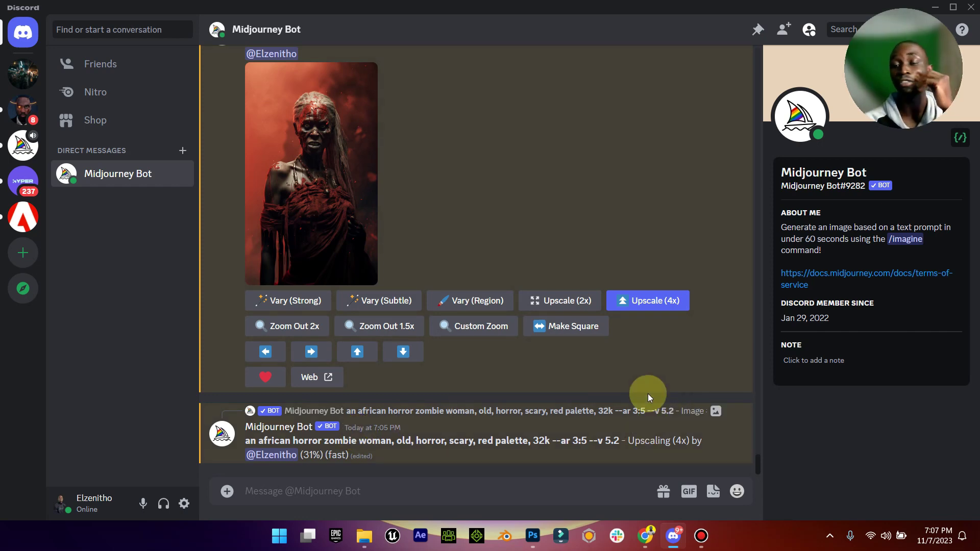
click(648, 540)
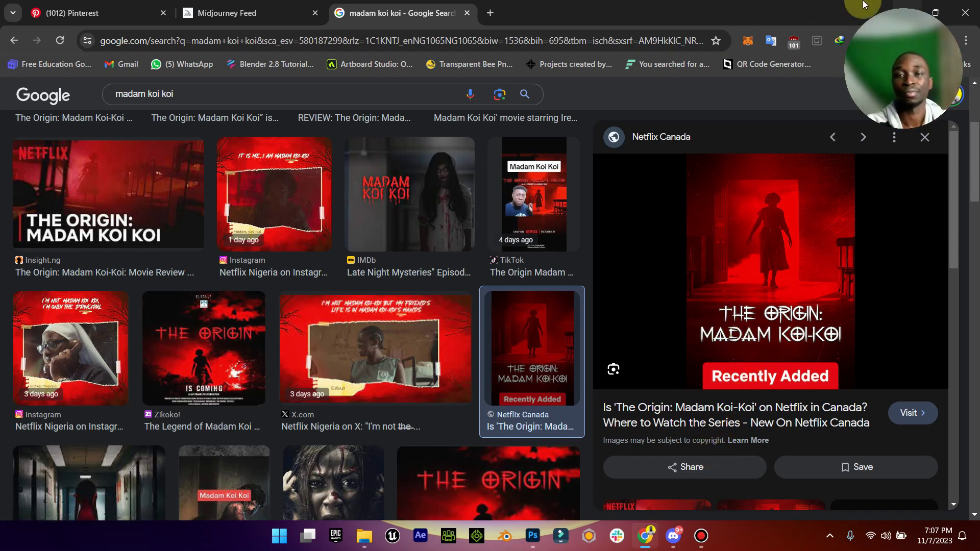
click(503, 9)
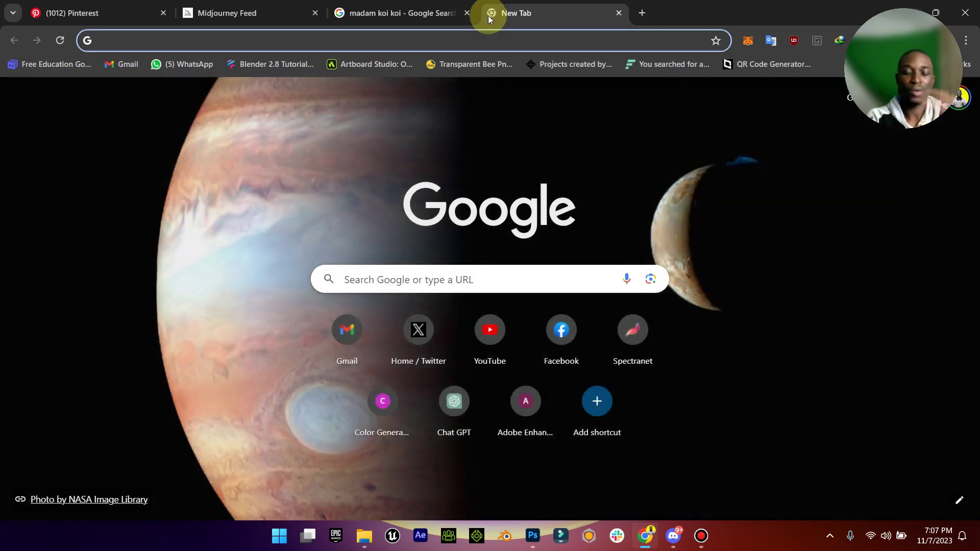
text(daf)
key(Return)
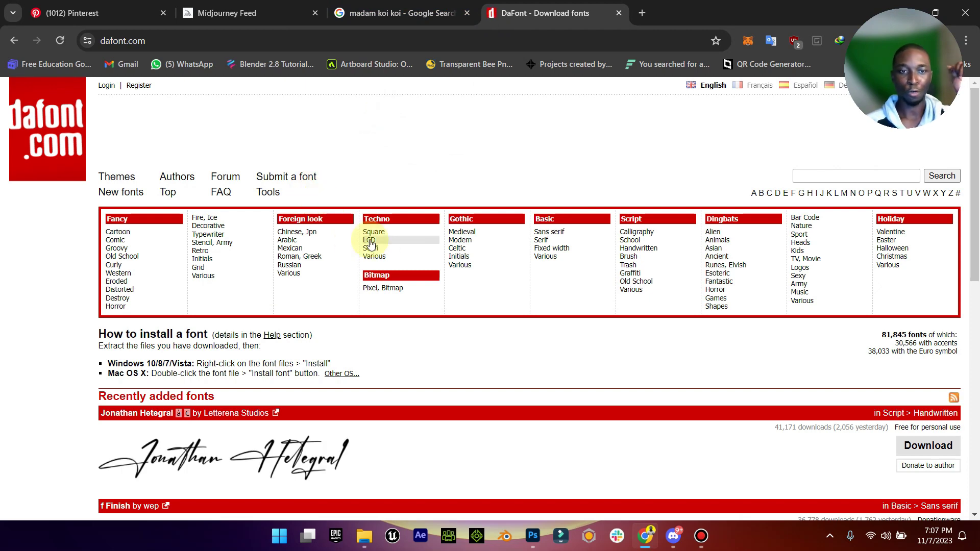
Search DaFont for "scary" and compare the listed horror fonts
click(888, 179)
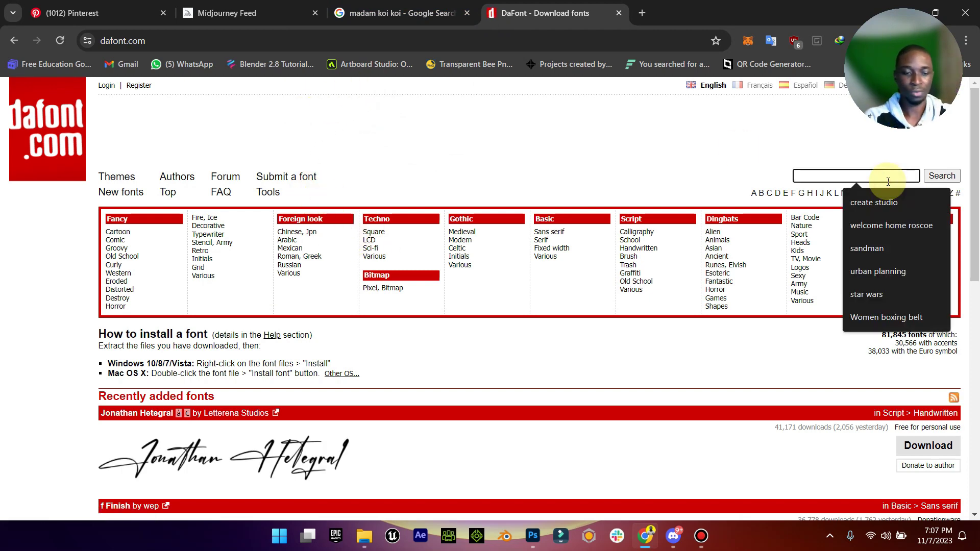
text(scary)
key(Return)
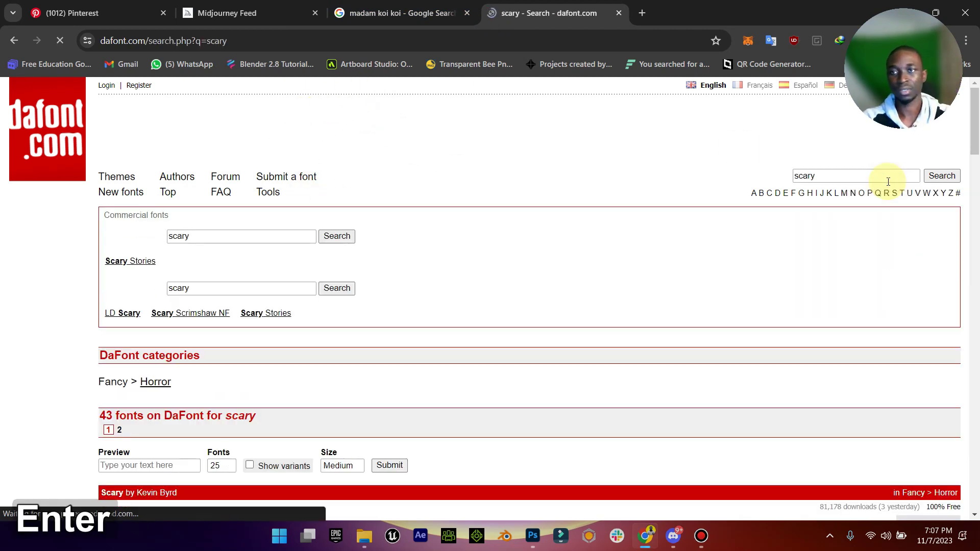
scroll(667, 287, down, 5)
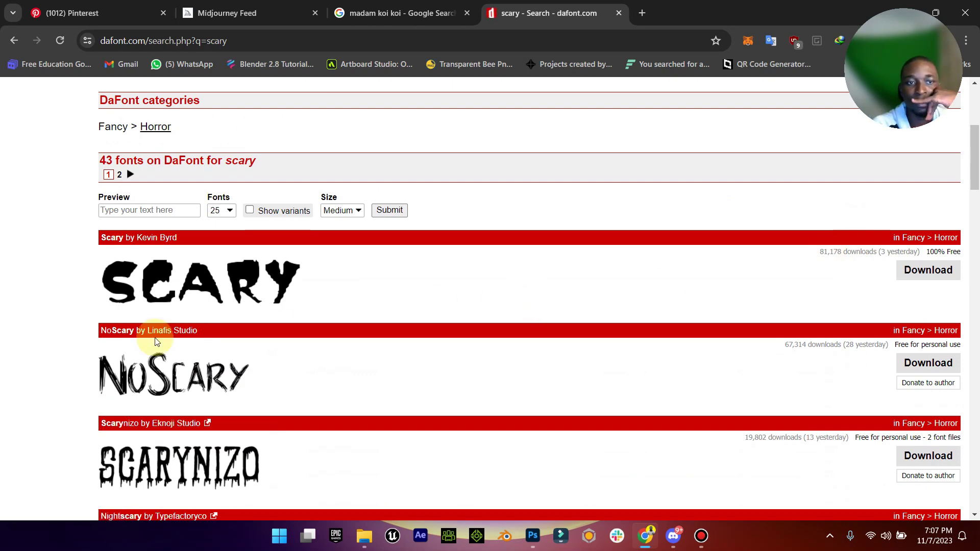
scroll(334, 392, down, 5)
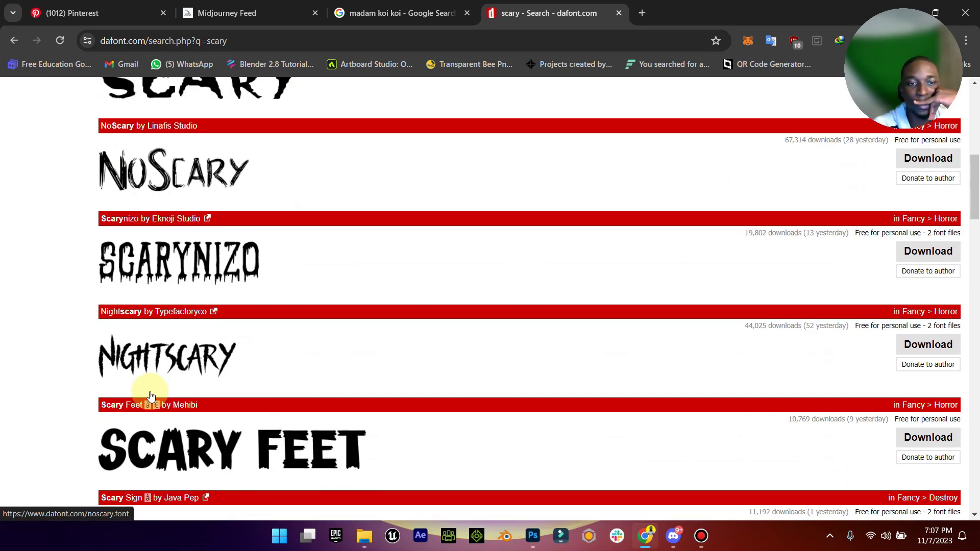
scroll(160, 368, up, 4)
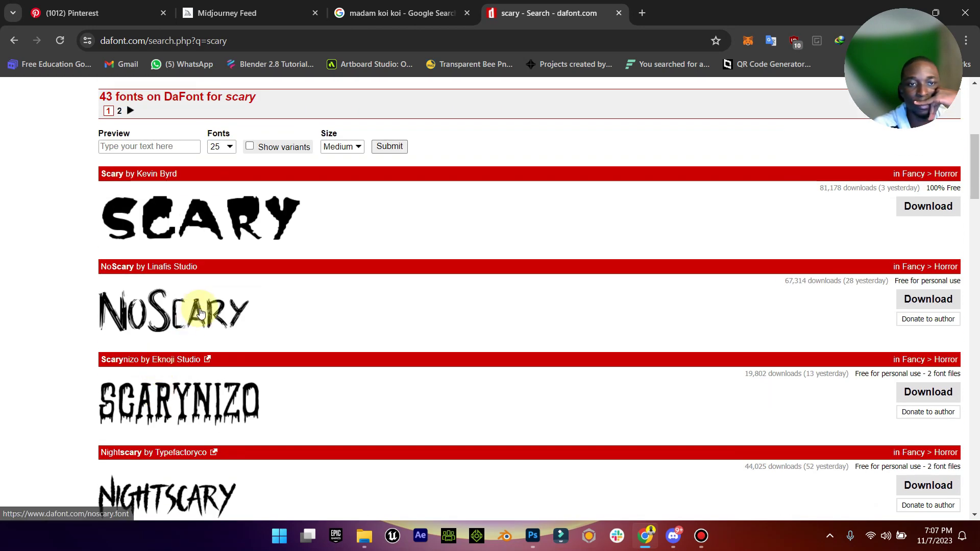
Download the NoScary font from DaFont and extract the noscary archive in the Compressed folder of Downloads
click(924, 300)
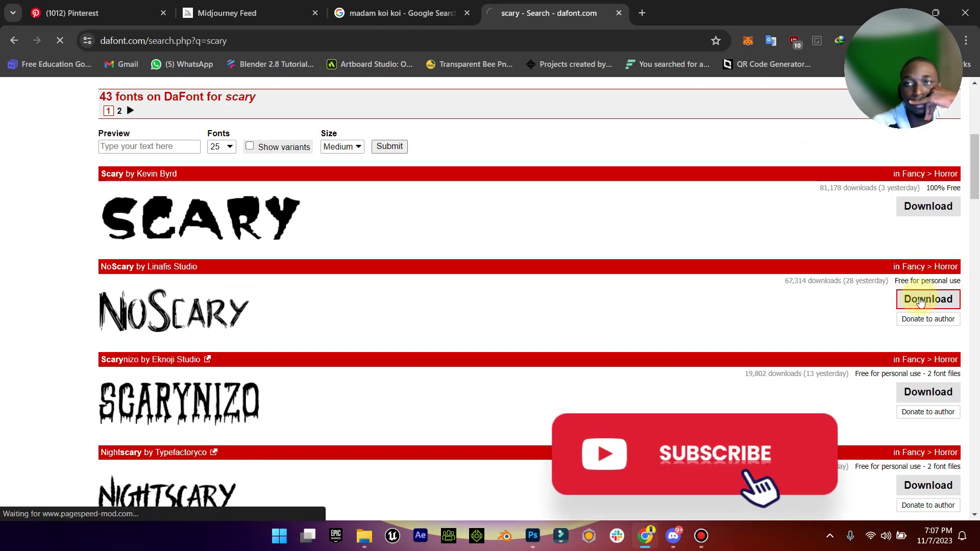
click(498, 322)
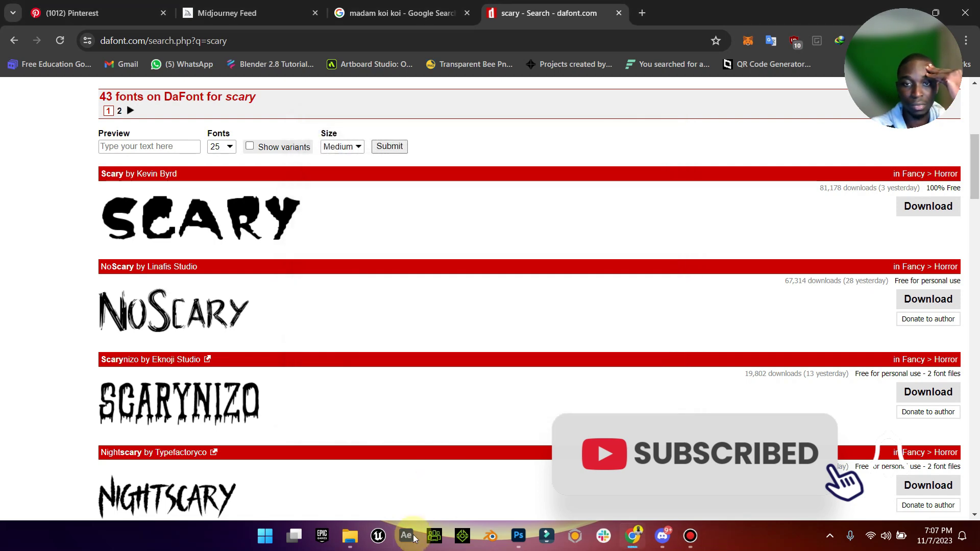
click(364, 535)
double_click(848, 146)
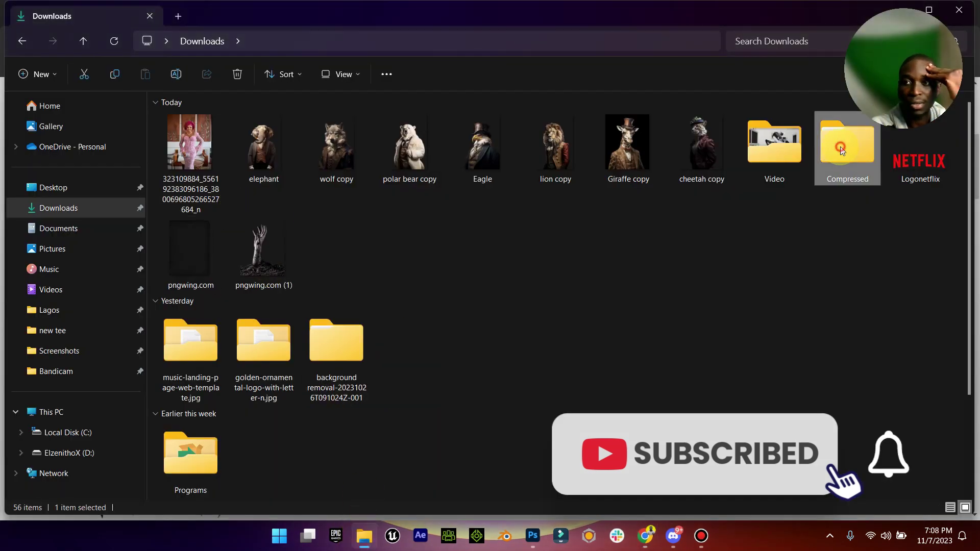
click(221, 153)
right_click(228, 158)
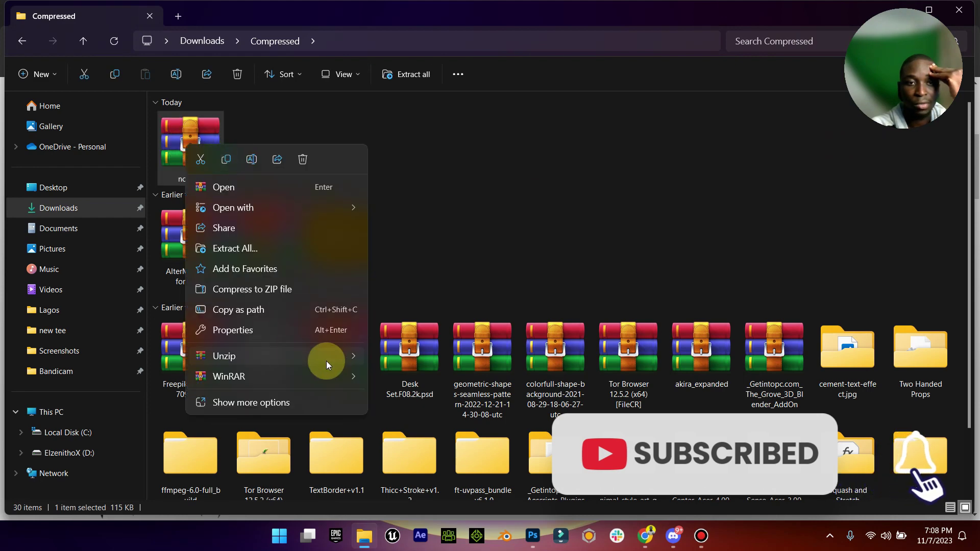
mouse_move(325, 373)
click(418, 419)
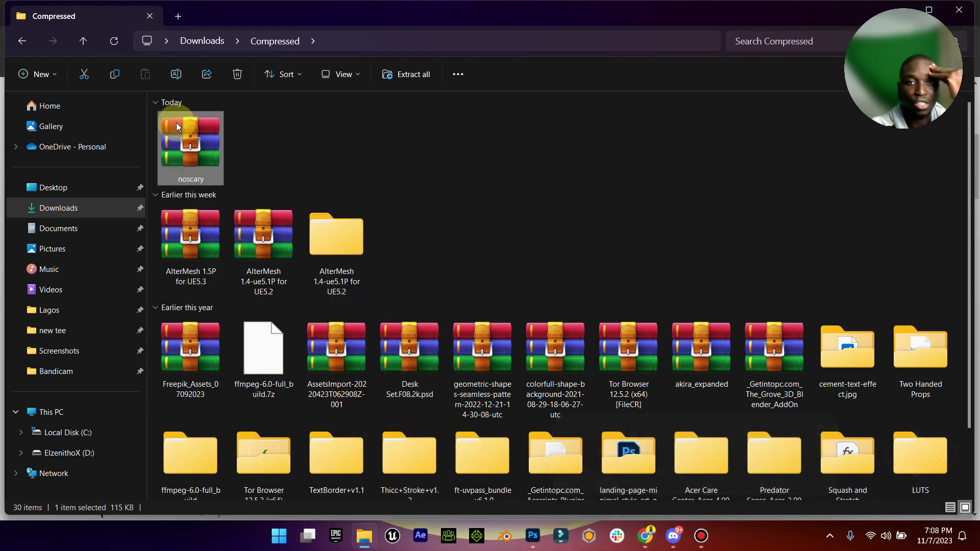
Delete the noscary archive and install the NoScary-regular font from the extracted noscary folder
key(Delete)
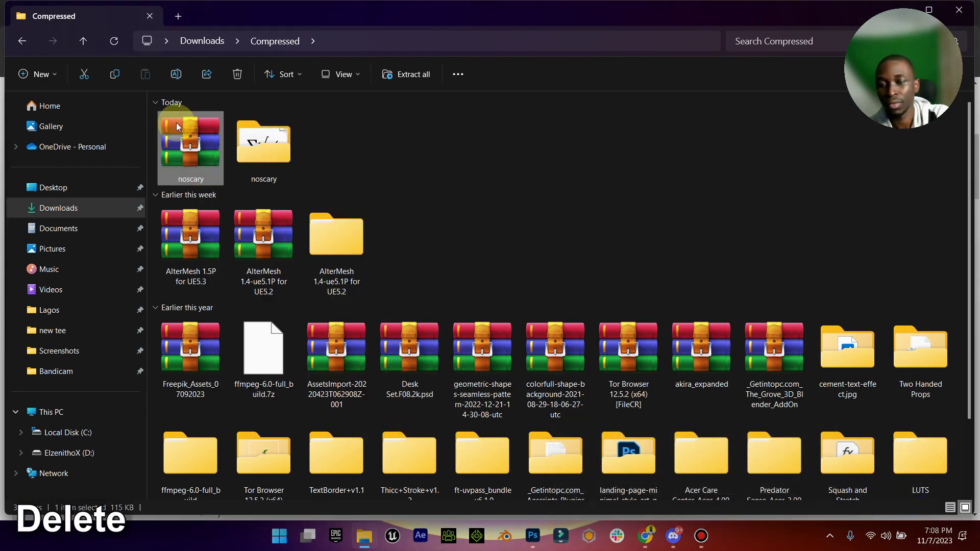
double_click(179, 128)
click(197, 137)
right_click(197, 138)
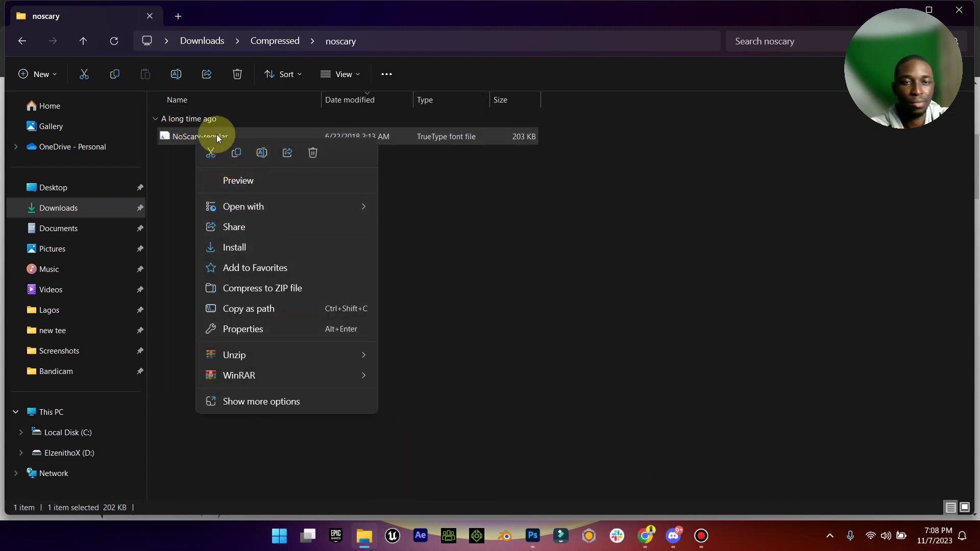
click(277, 243)
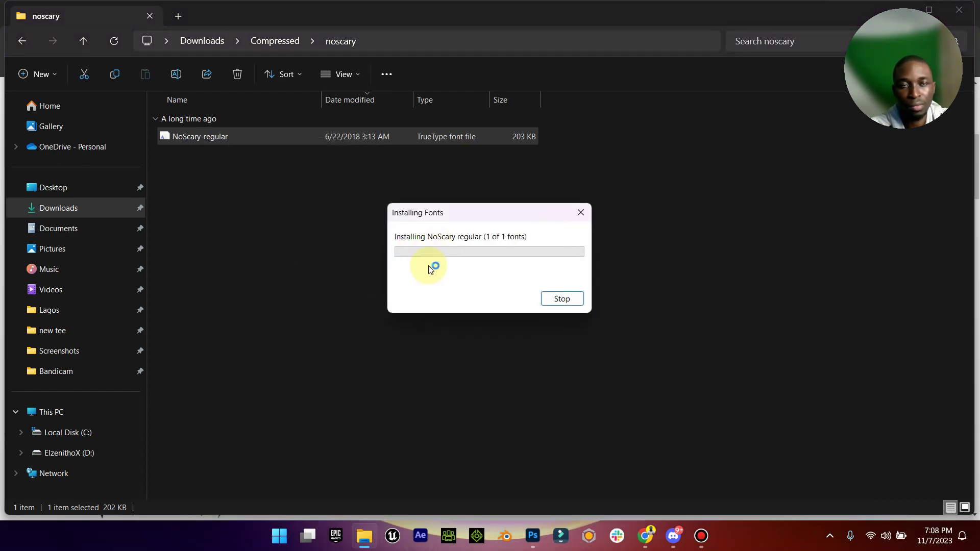
Delete the extracted noscary folder from Compressed and return to Downloads
click(250, 44)
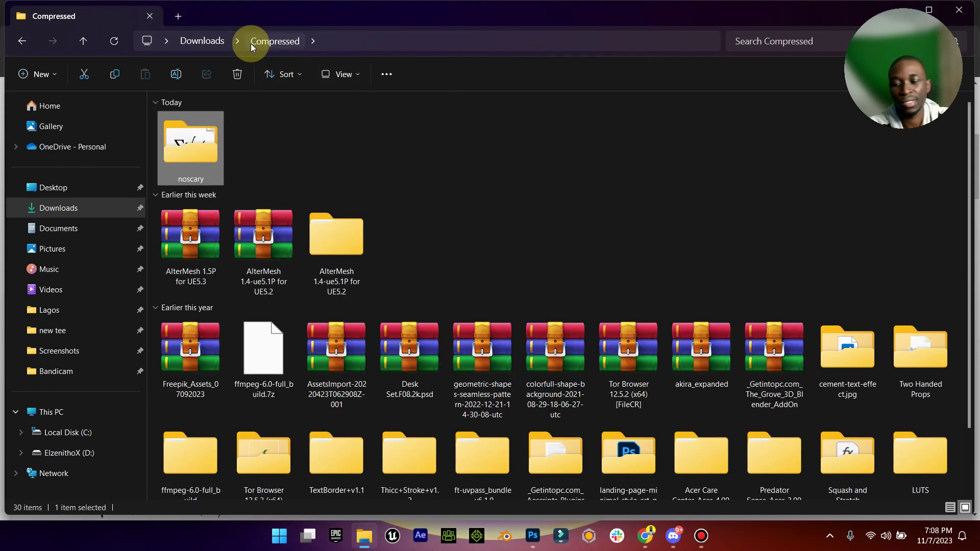
key(Delete)
click(206, 46)
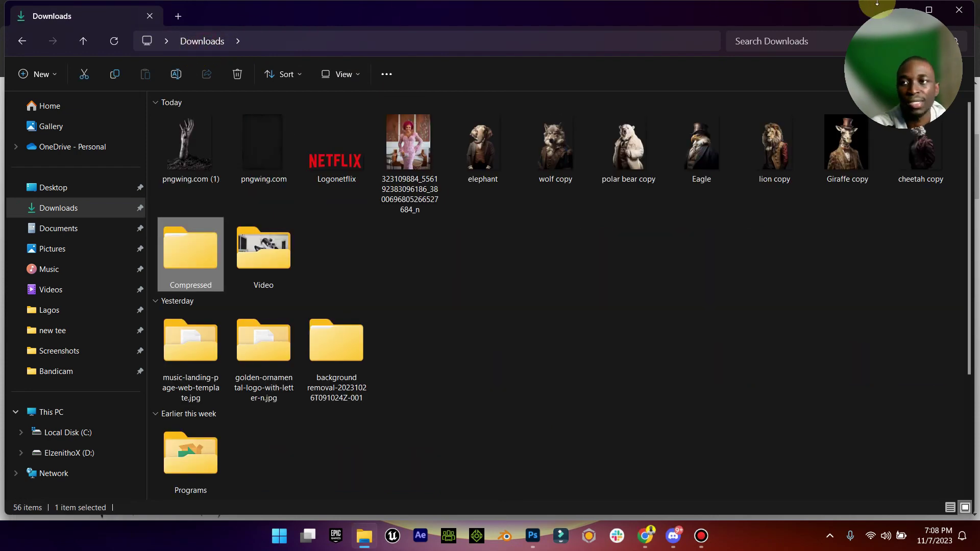
Minimise File Explorer and check the progress of the 4x upscale in Discord
click(904, 8)
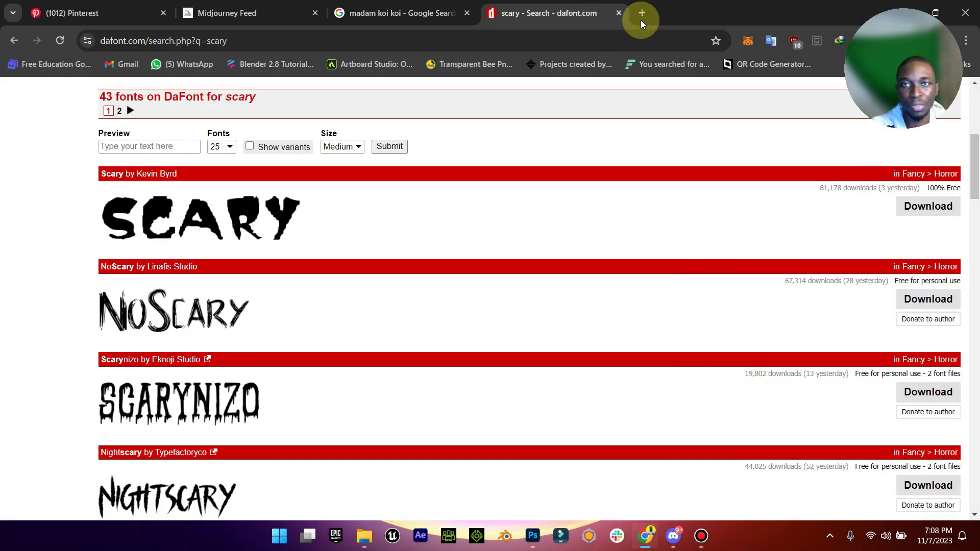
click(674, 536)
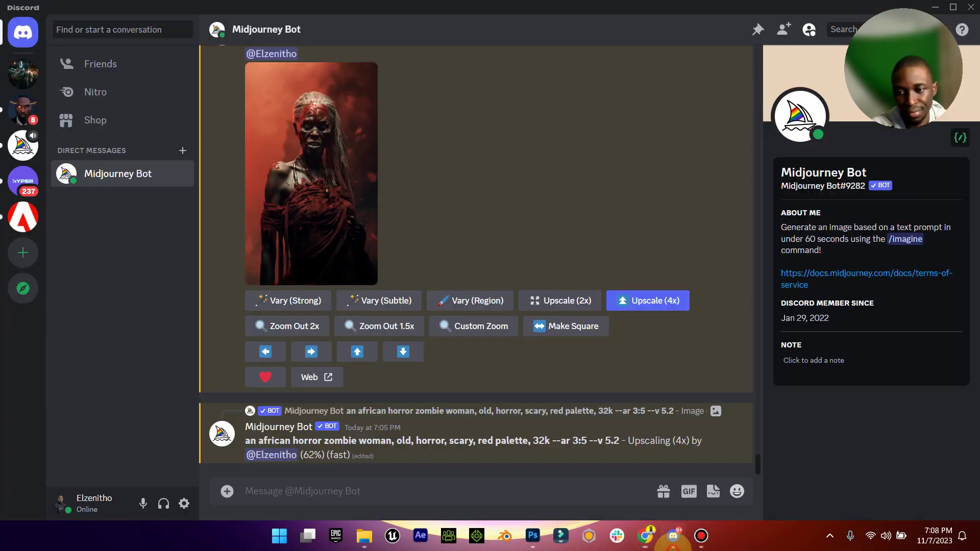
click(942, 7)
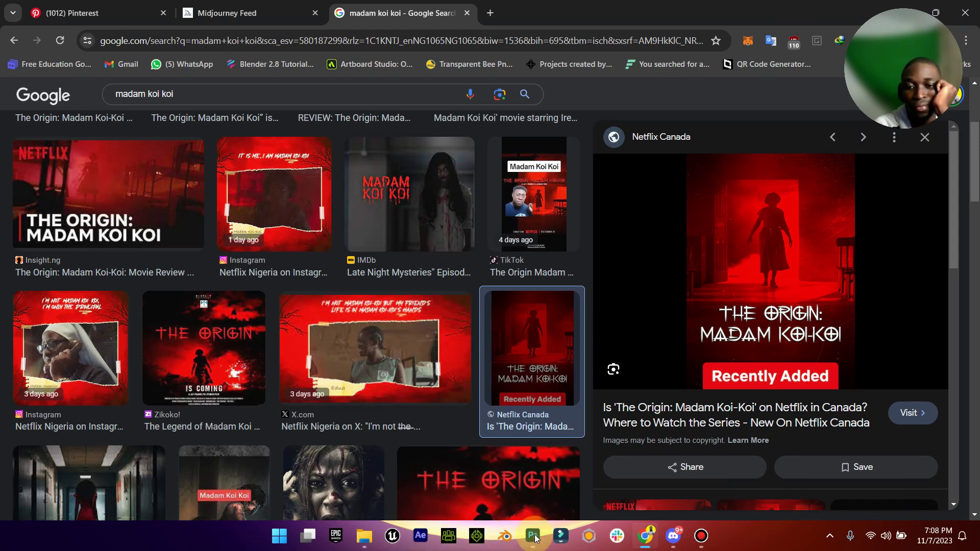
Browse the Midjourney Explore feed and the Google image results for "madam koi koi" for visual reference
mouse_move(536, 539)
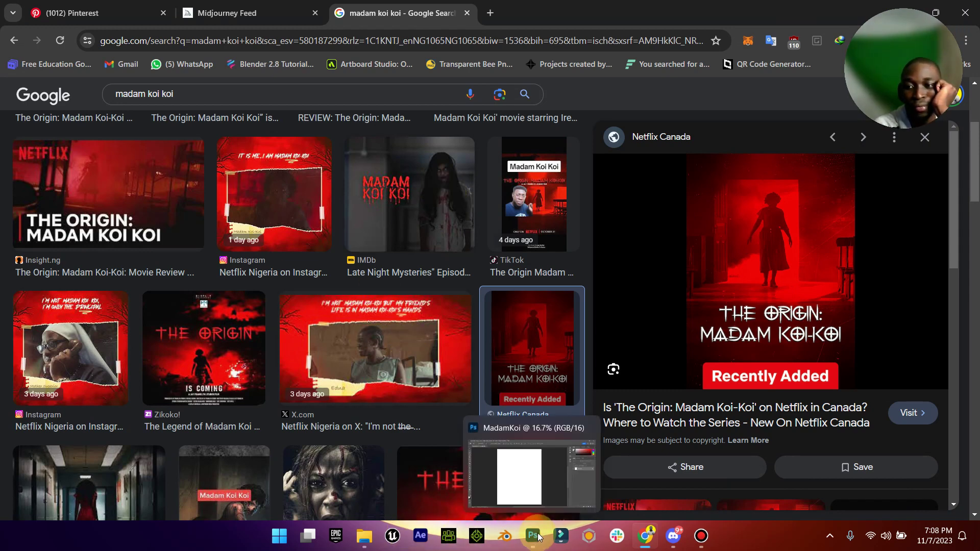
click(218, 4)
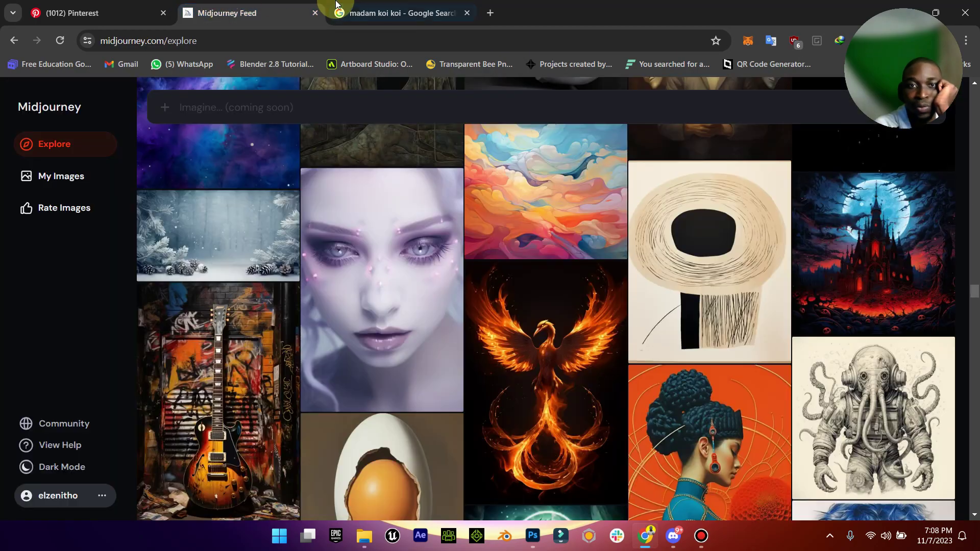
scroll(433, 383, down, 5)
scroll(487, 352, down, 10)
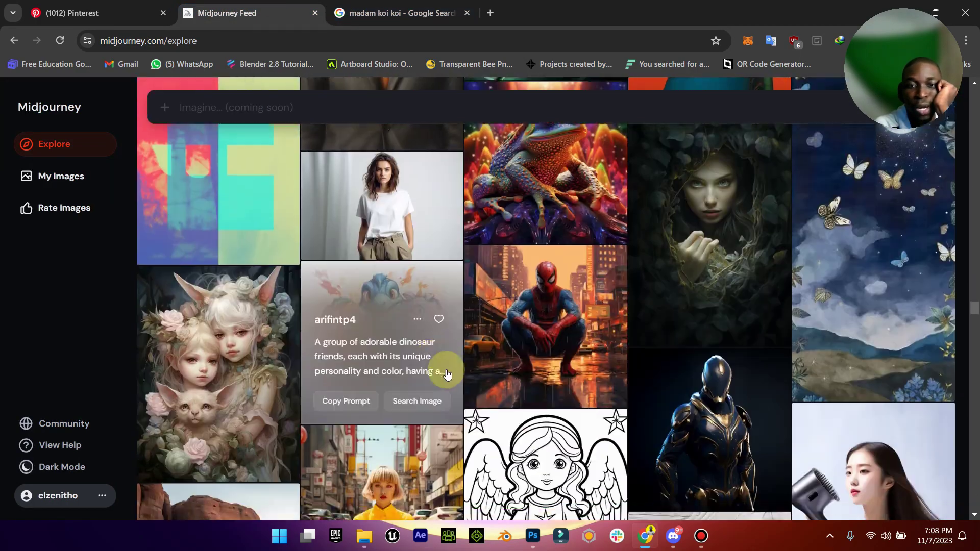
scroll(322, 387, up, 1)
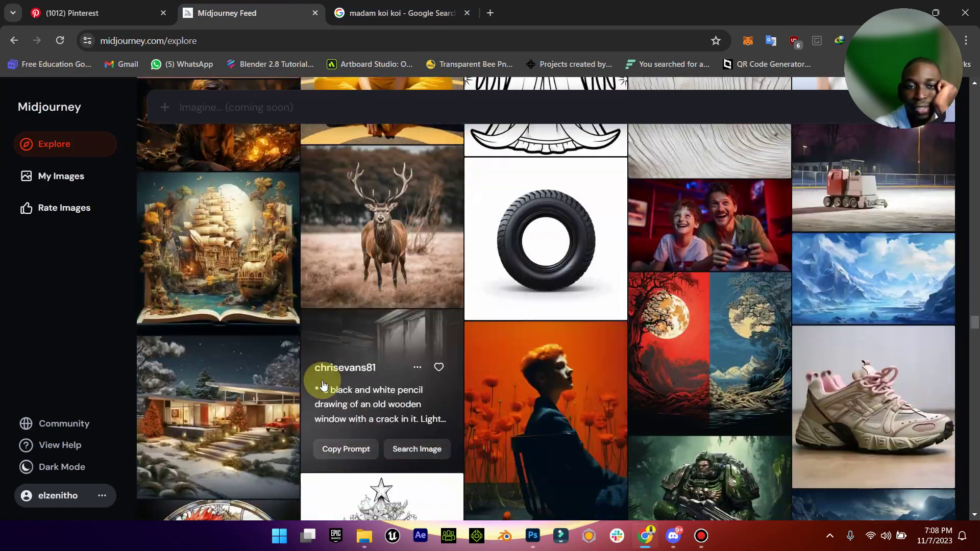
scroll(323, 385, down, 7)
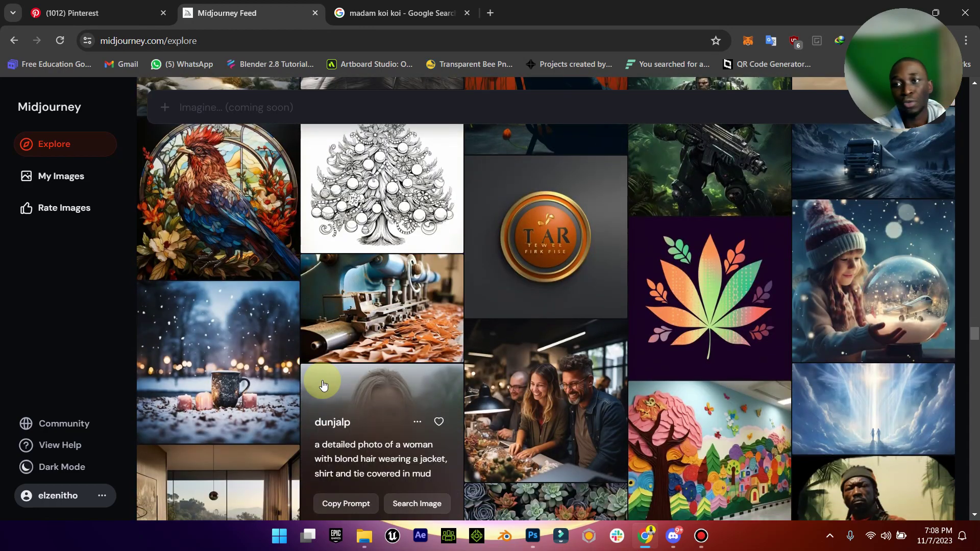
scroll(368, 286, down, 4)
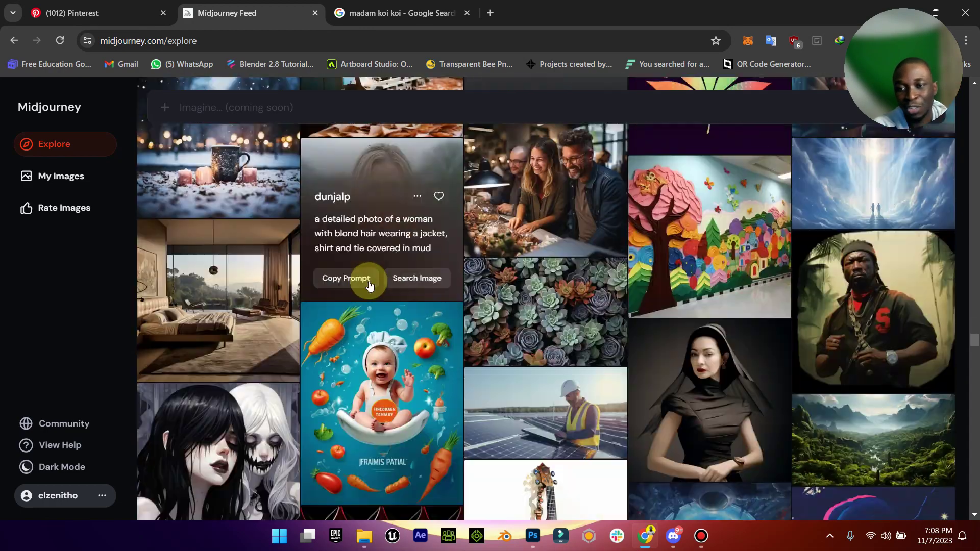
scroll(459, 302, down, 4)
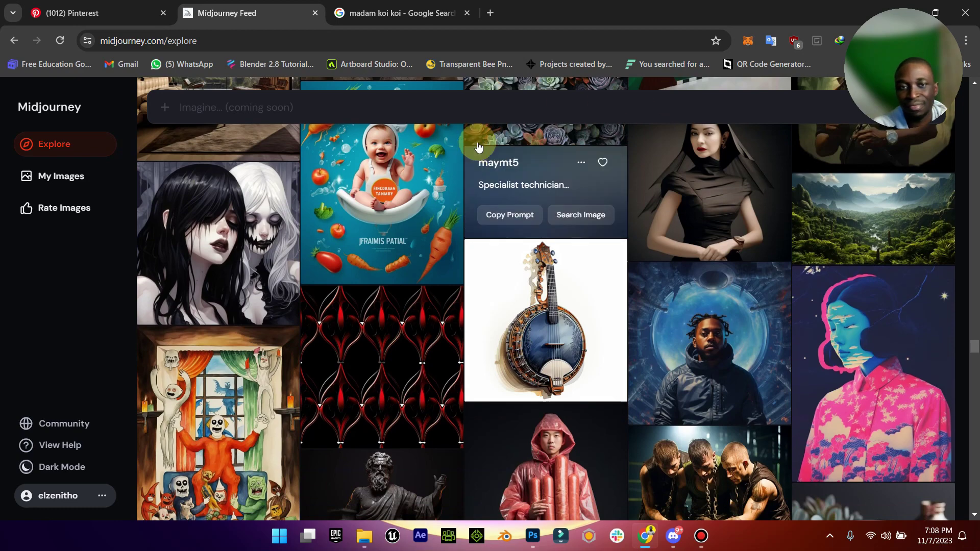
click(433, 5)
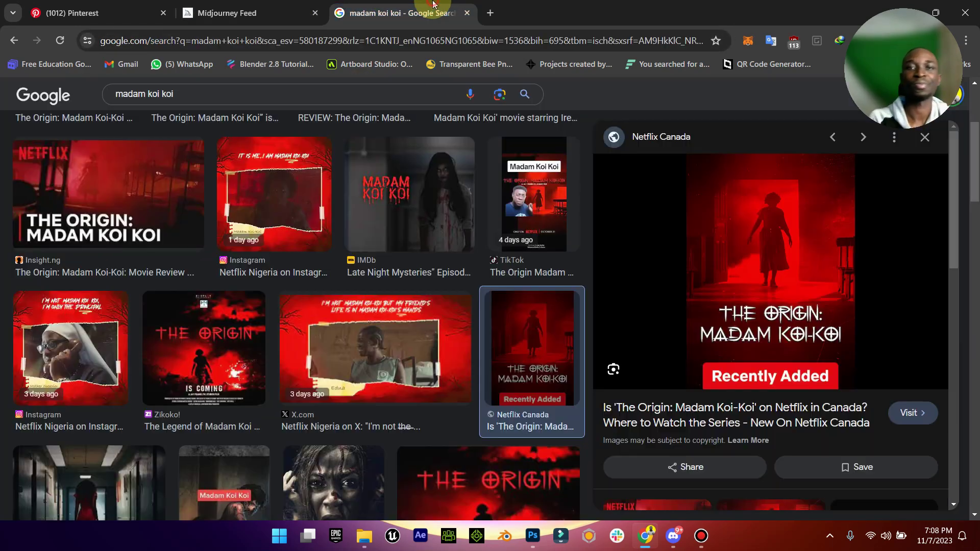
scroll(531, 393, down, 2)
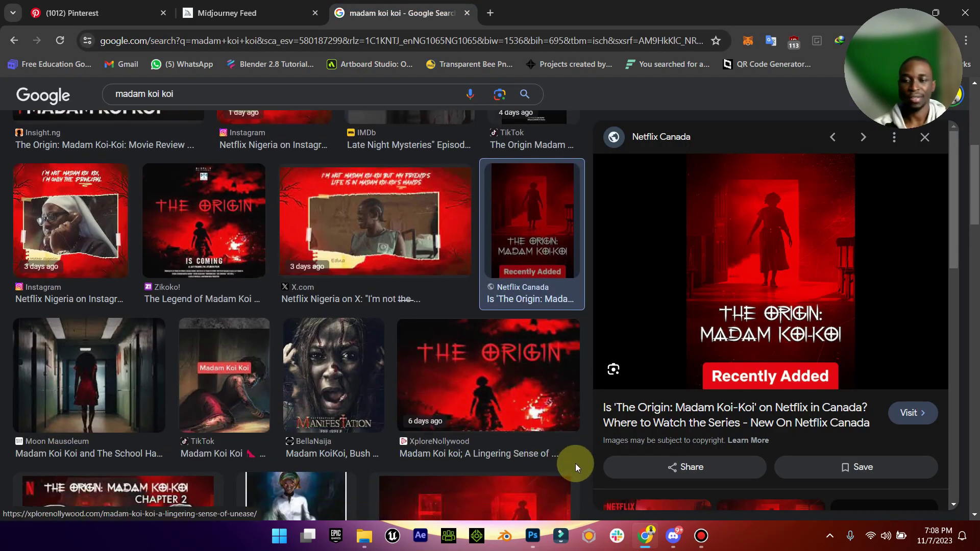
Return to Discord and check how far the zombie woman image has been upscaled
click(689, 541)
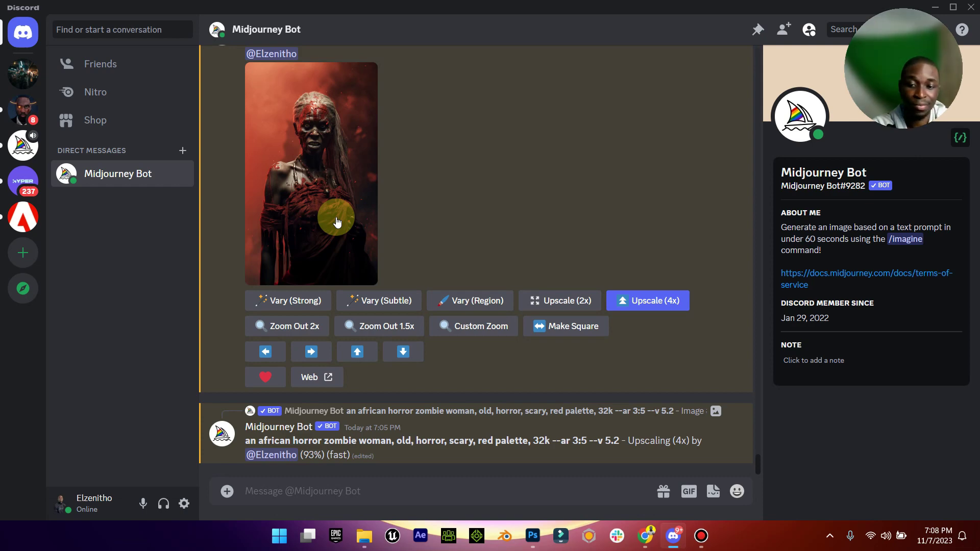
key(Scroll_Lock)
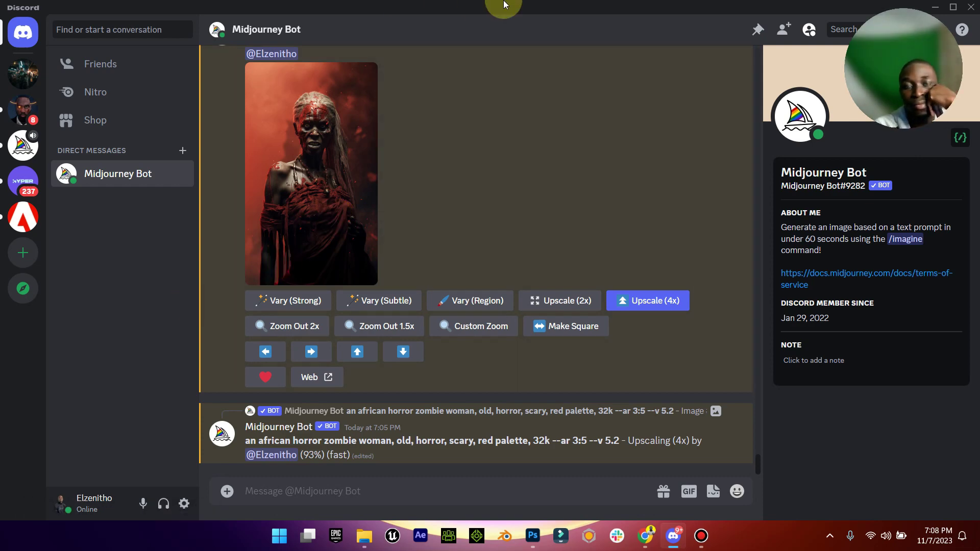
click(701, 536)
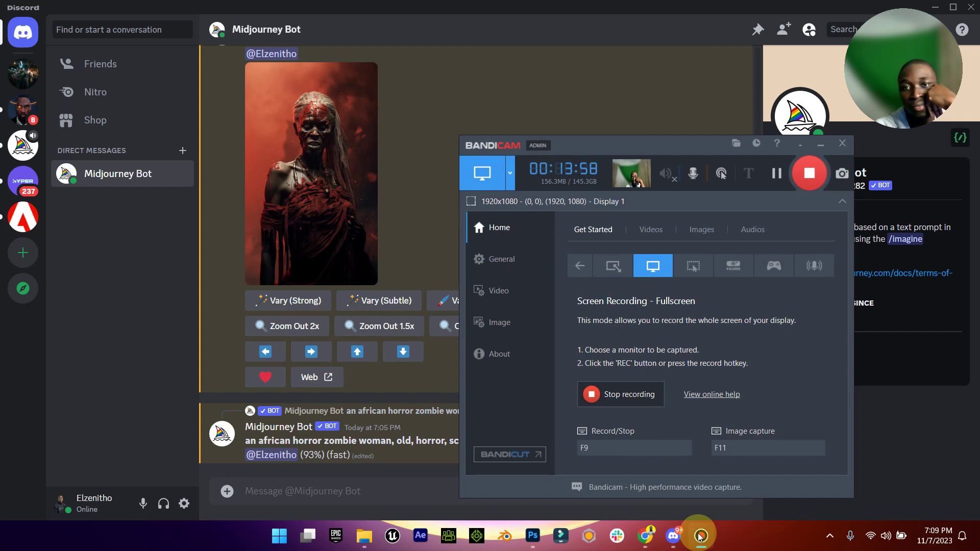
click(700, 535)
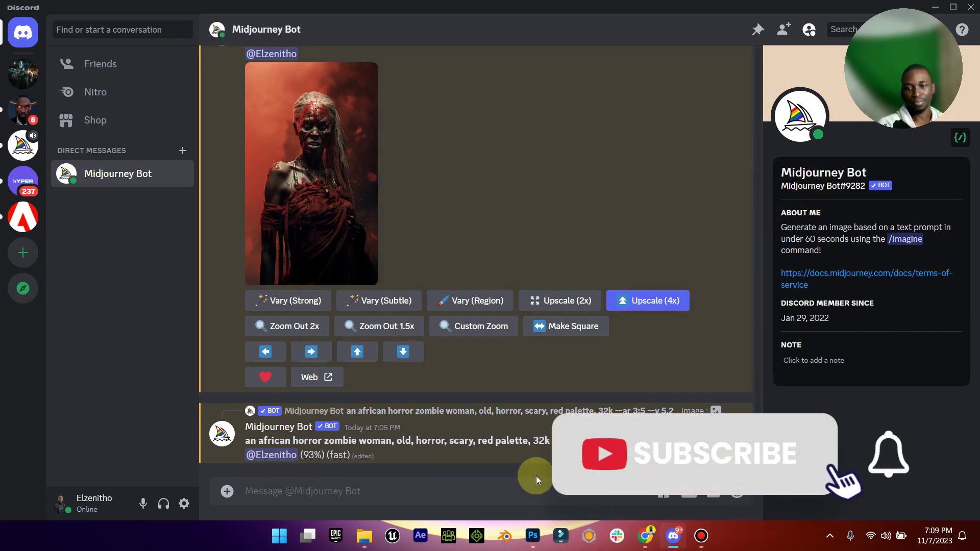
Switch to the MadamKoi document in Photoshop, unlock the Background layer and add a red #c20808 Solid Color fill layer
click(543, 538)
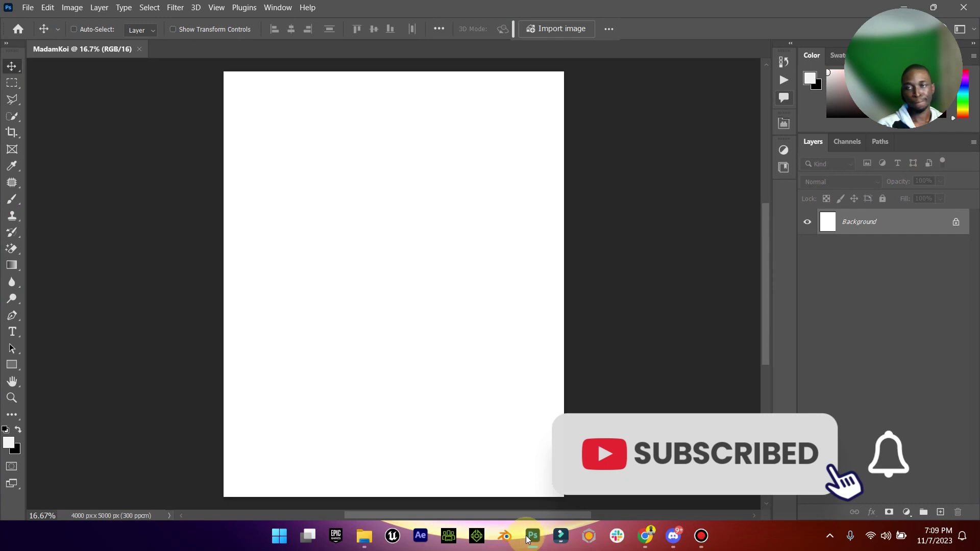
click(956, 221)
click(907, 512)
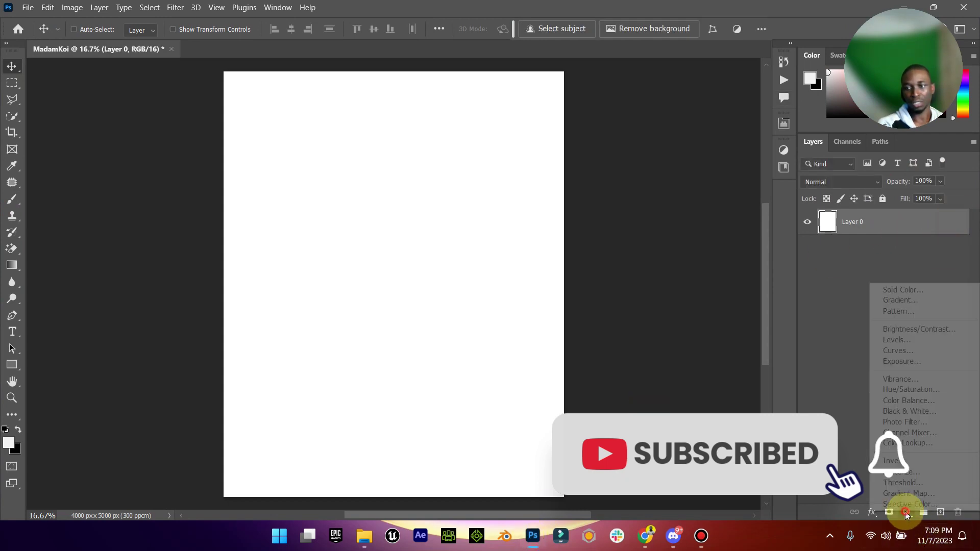
click(927, 292)
drag(635, 171, 709, 134)
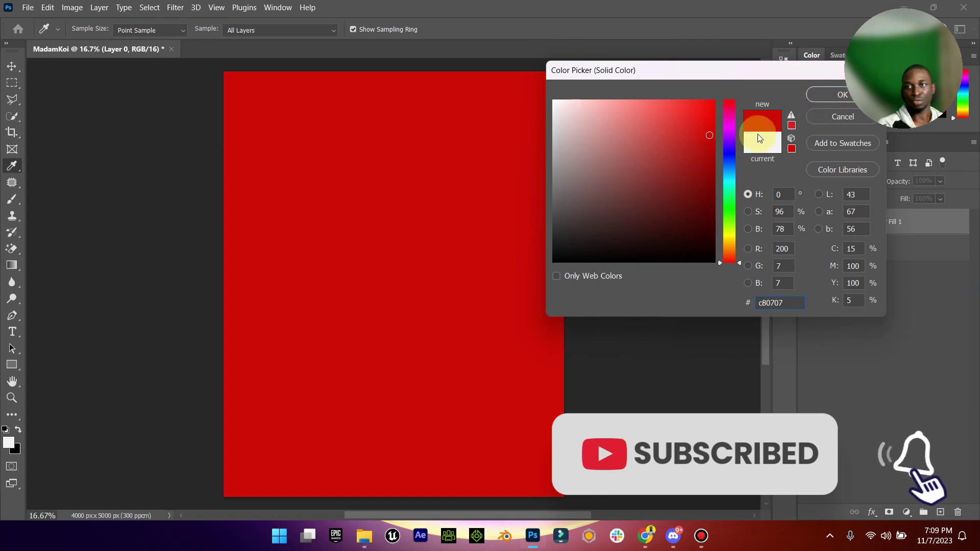
click(701, 148)
click(816, 91)
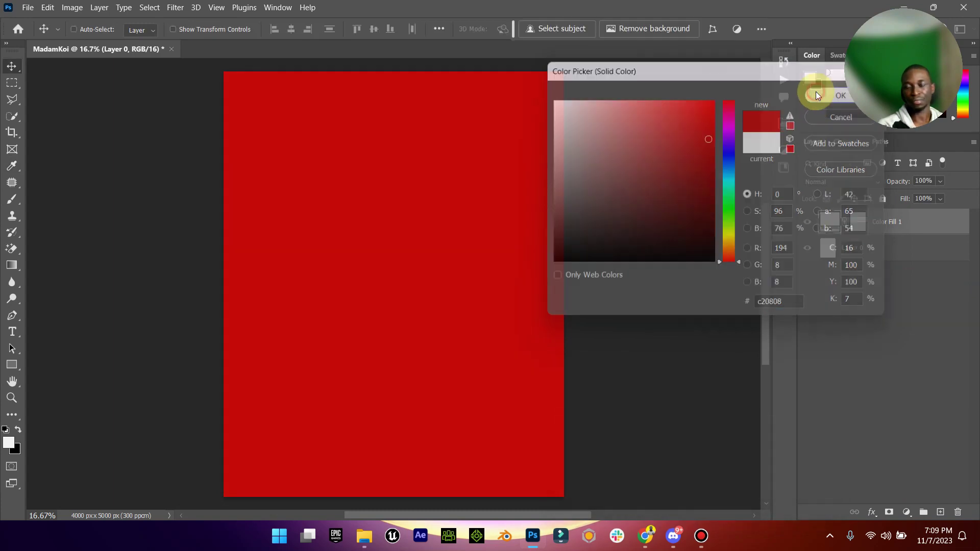
Switch to Discord, open the 4x upscaled zombie woman image in the browser and save it to Downloads as a WEBP file
click(674, 537)
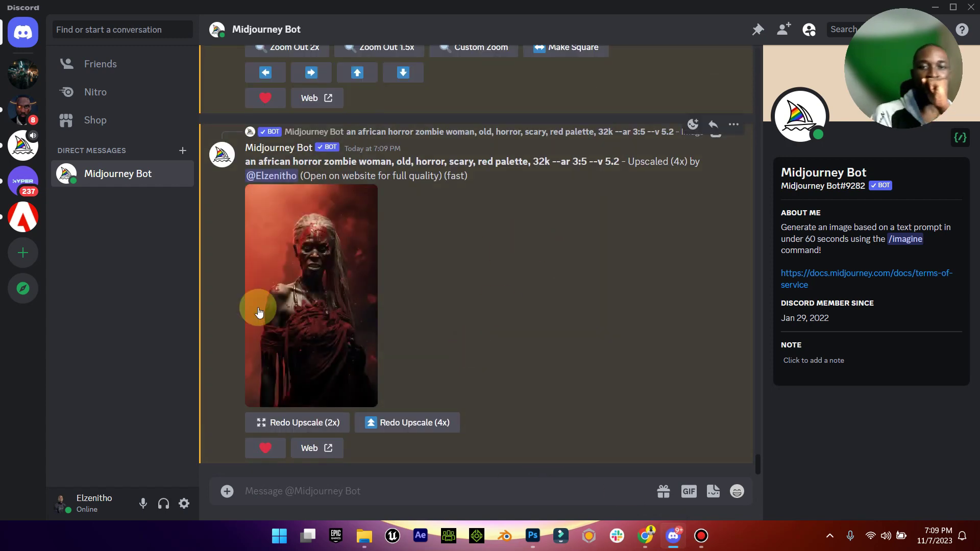
click(261, 312)
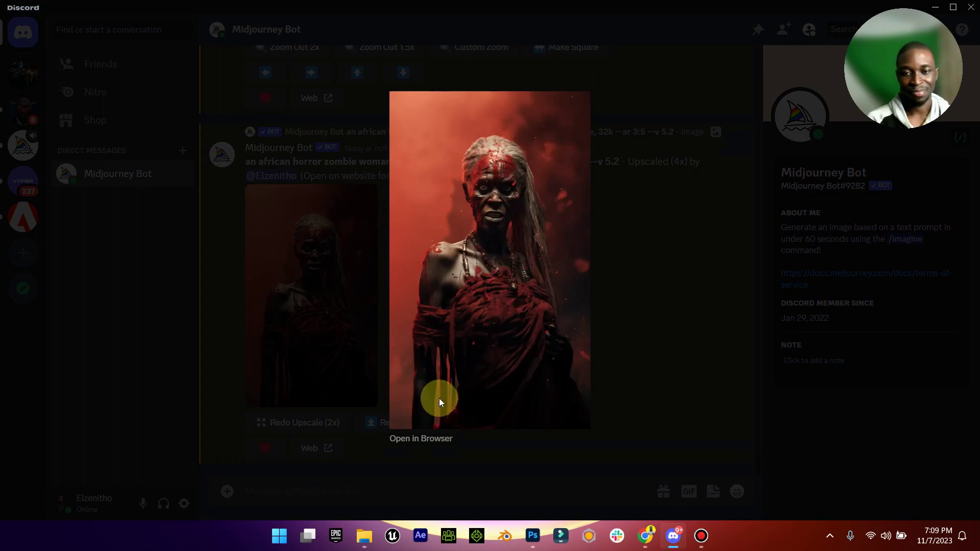
click(439, 438)
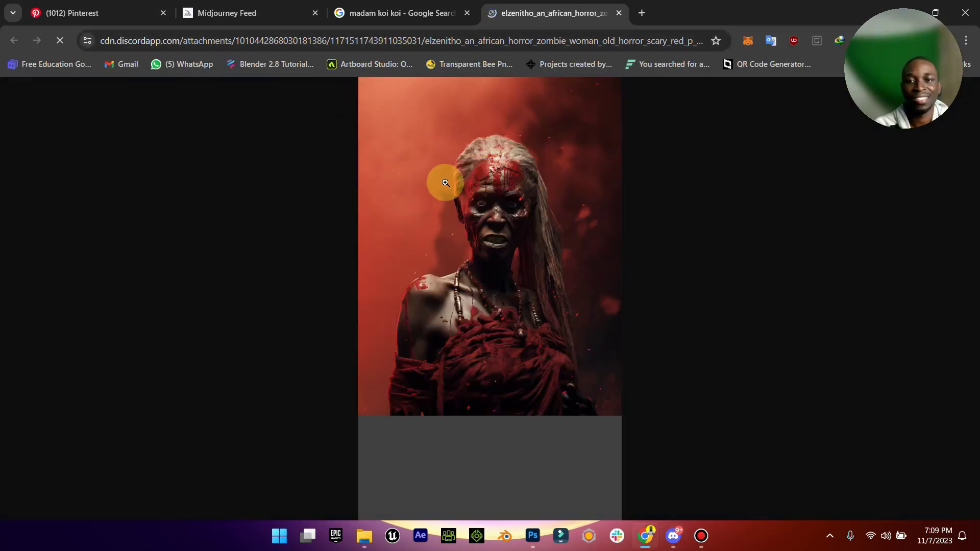
right_click(478, 238)
click(522, 266)
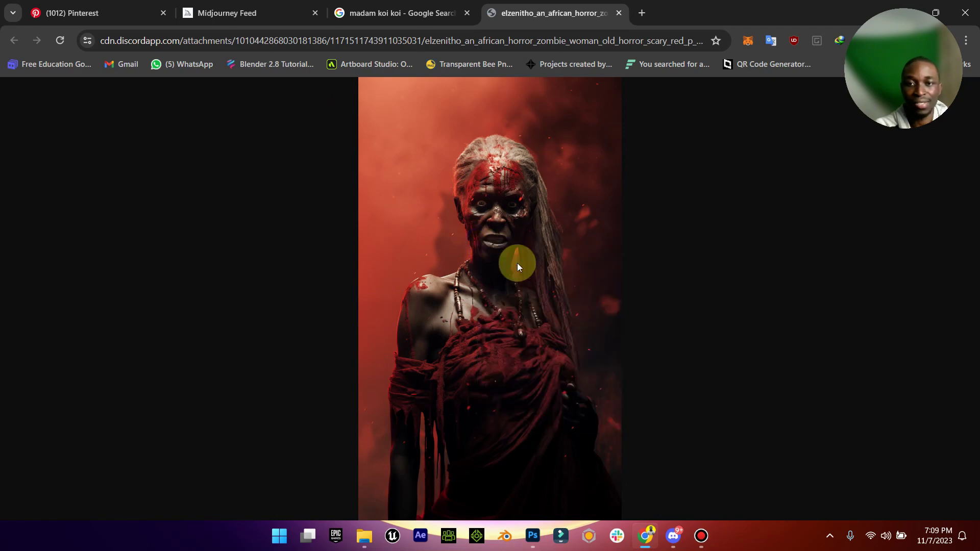
click(414, 295)
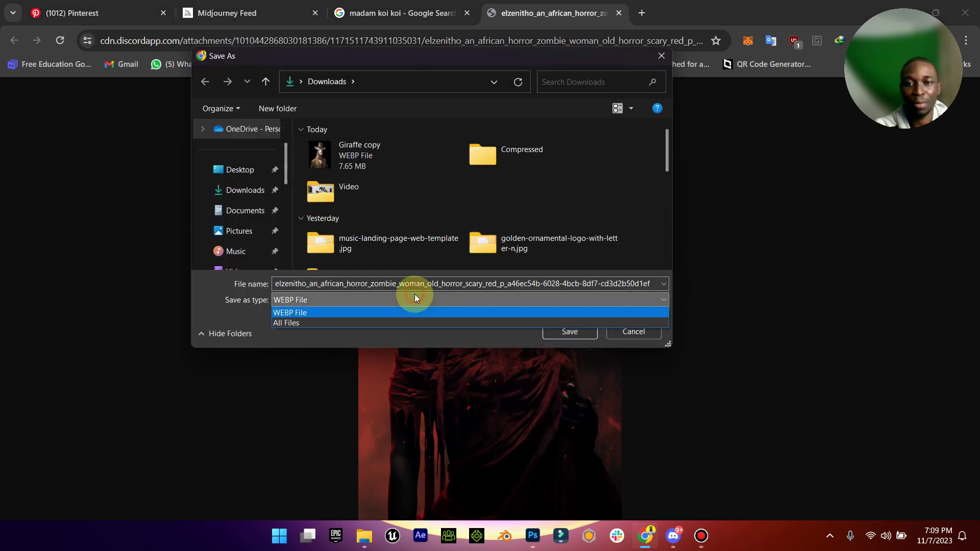
click(581, 341)
click(575, 333)
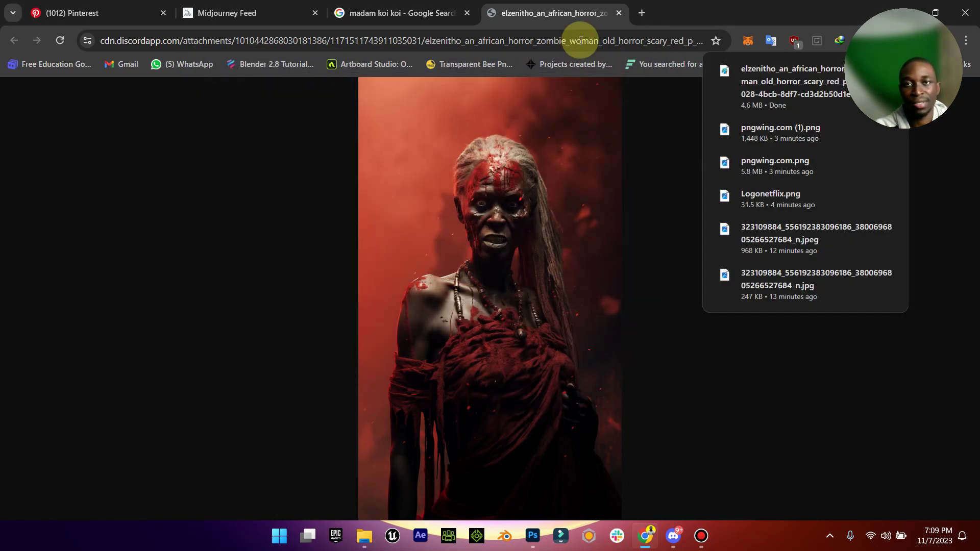
click(619, 13)
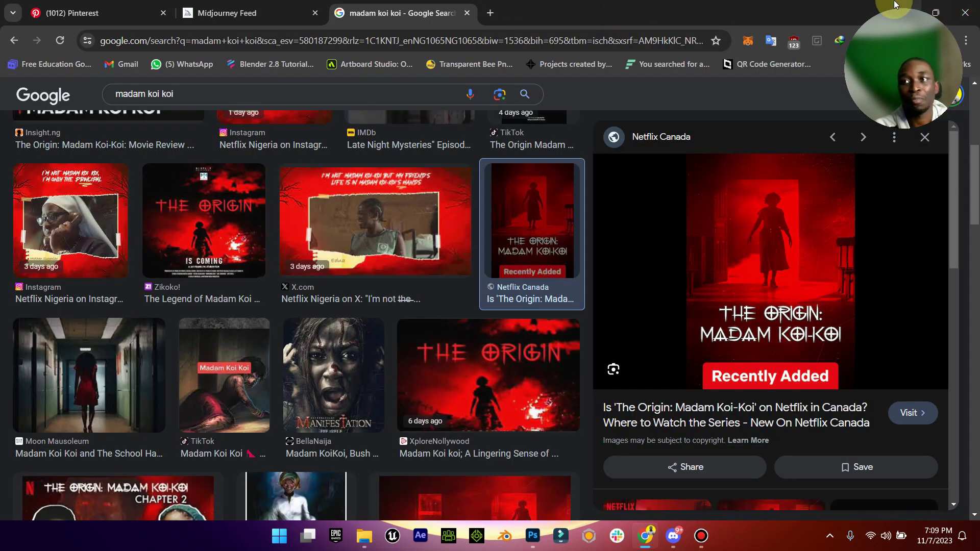
click(906, 11)
click(672, 268)
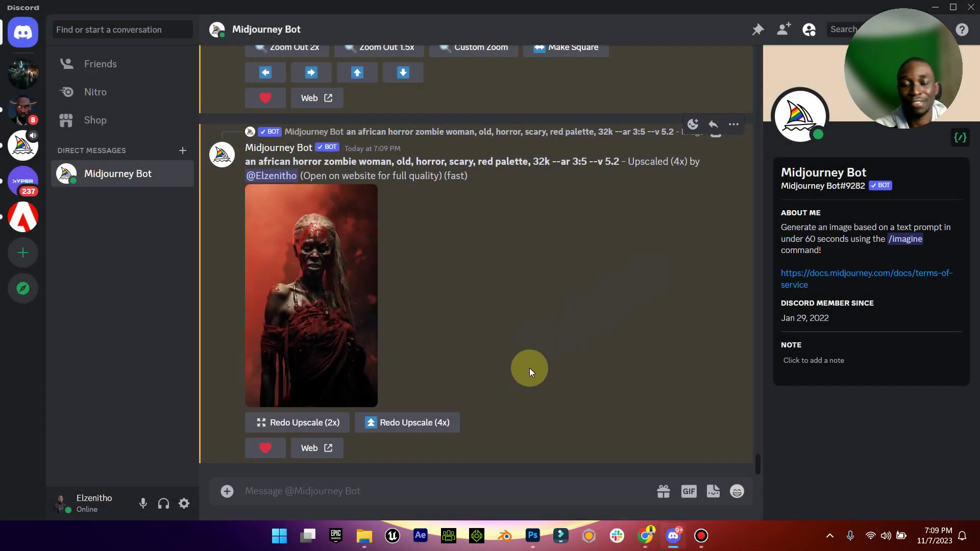
Place the downloaded zombie woman image in the MadamKoi document, scaled to 11.14% to fill the canvas width and shifted down to Y 3033.50
click(366, 537)
key(super+Up)
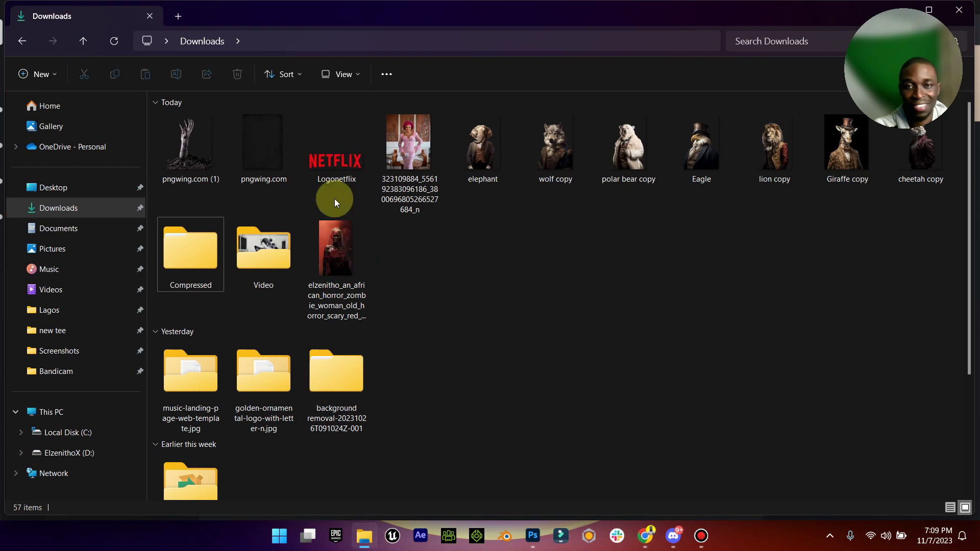
click(343, 242)
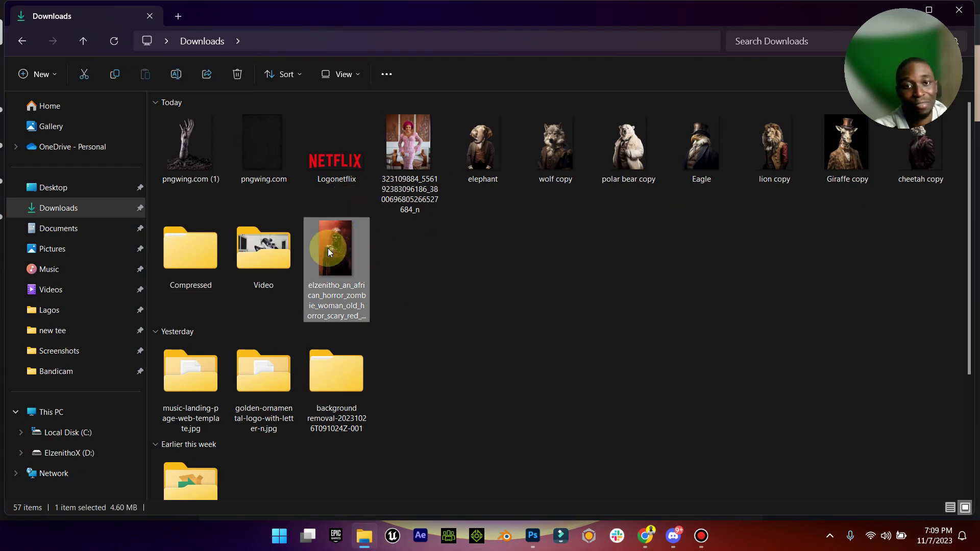
drag(340, 254, 449, 394)
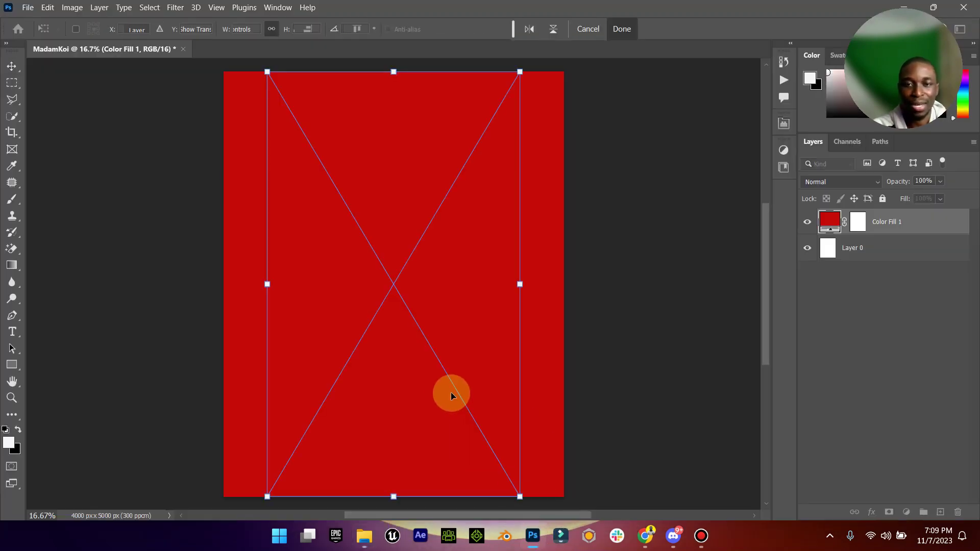
drag(519, 283, 565, 238)
drag(490, 168, 501, 215)
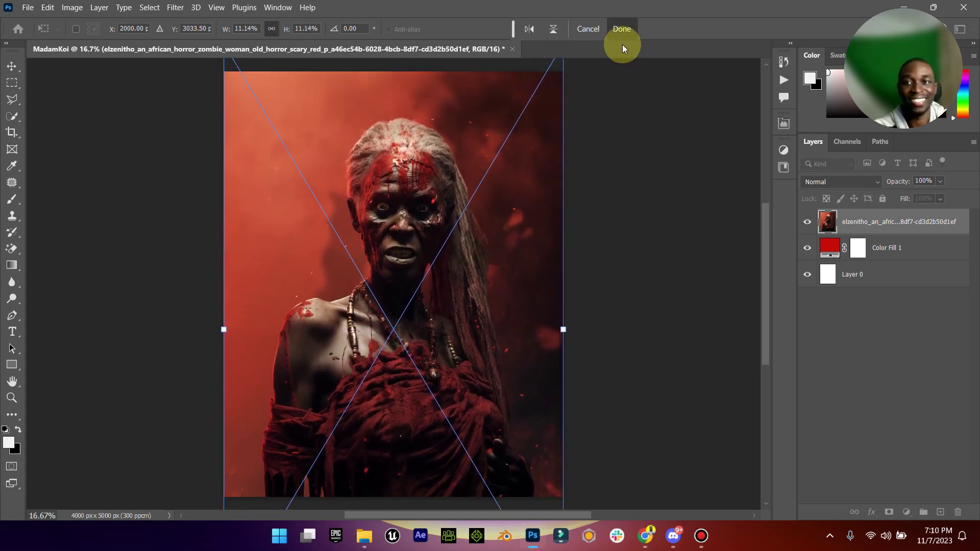
click(623, 29)
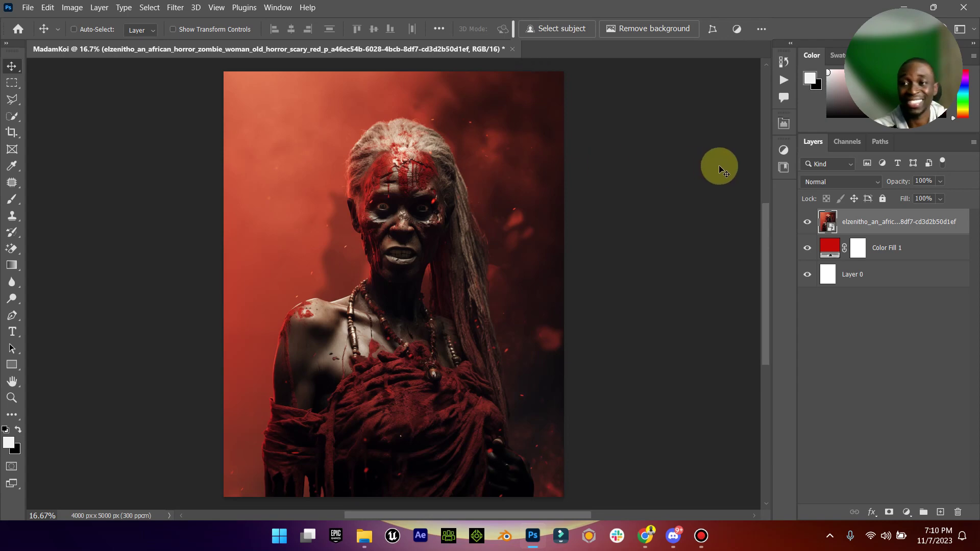
Rasterize the placed zombie woman layer and select the woman with Select Subject
right_click(874, 220)
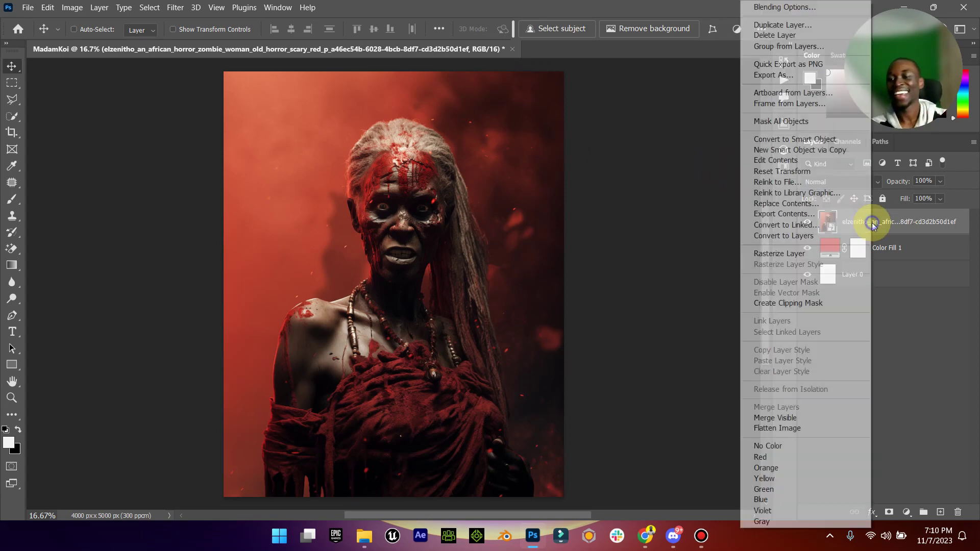
click(781, 257)
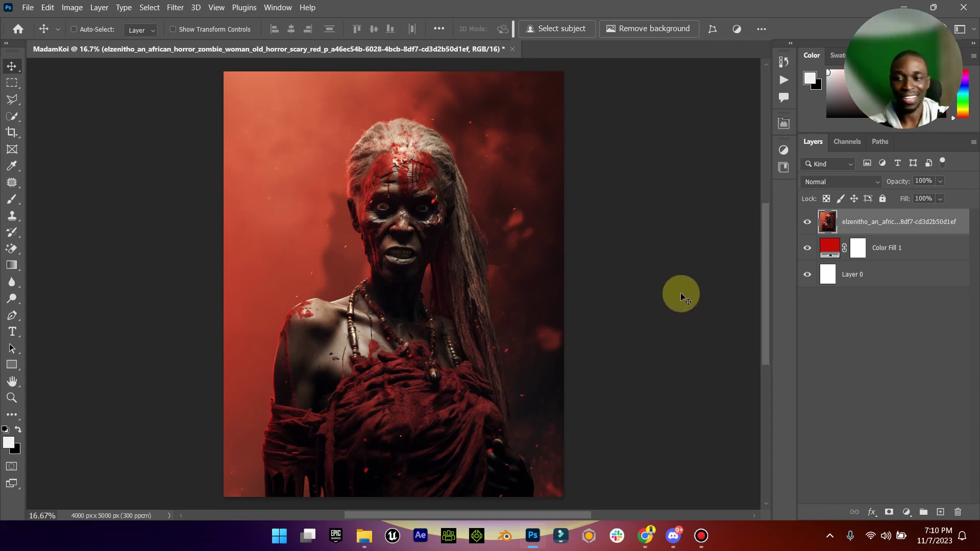
click(574, 29)
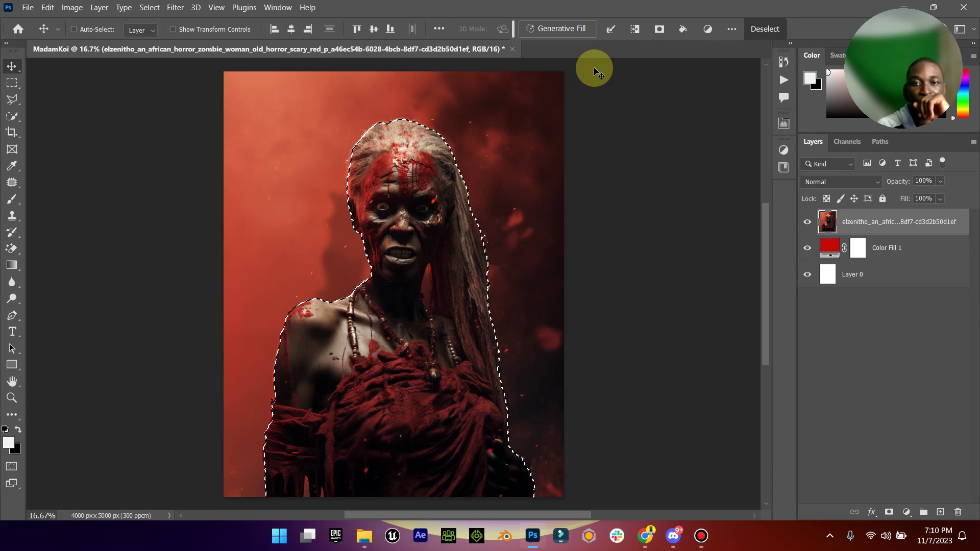
Subtract the gap between the woman's neck and her long hair from the selection with the Polygonal Lasso
click(7, 104)
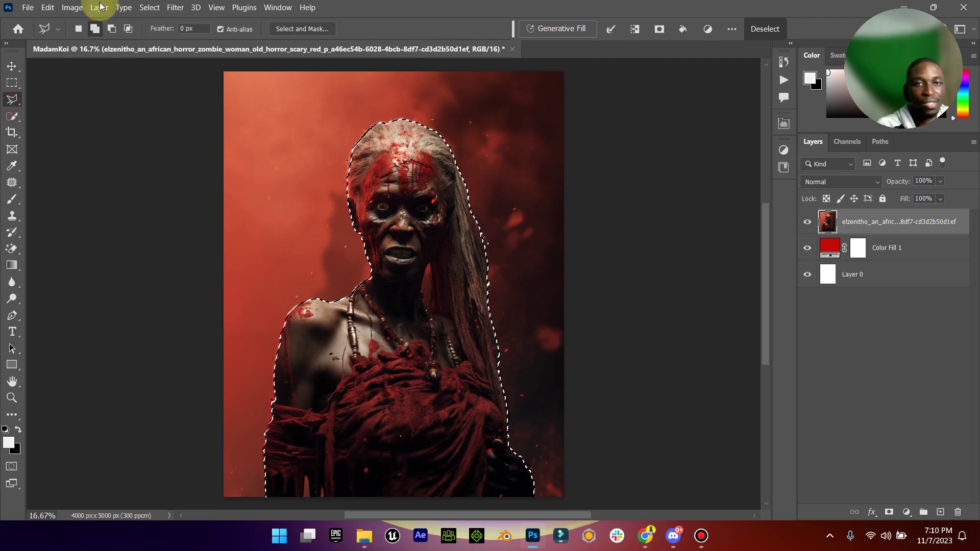
click(429, 264)
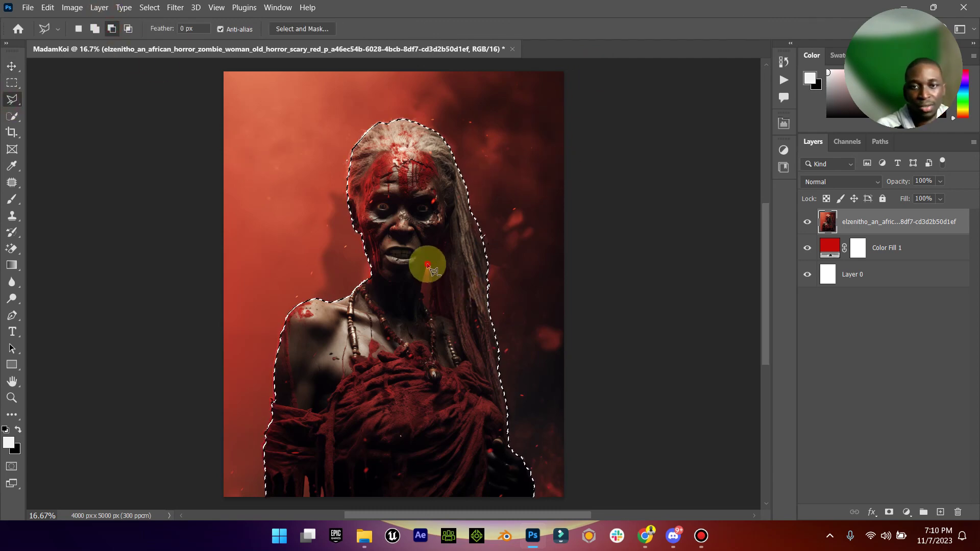
click(420, 287)
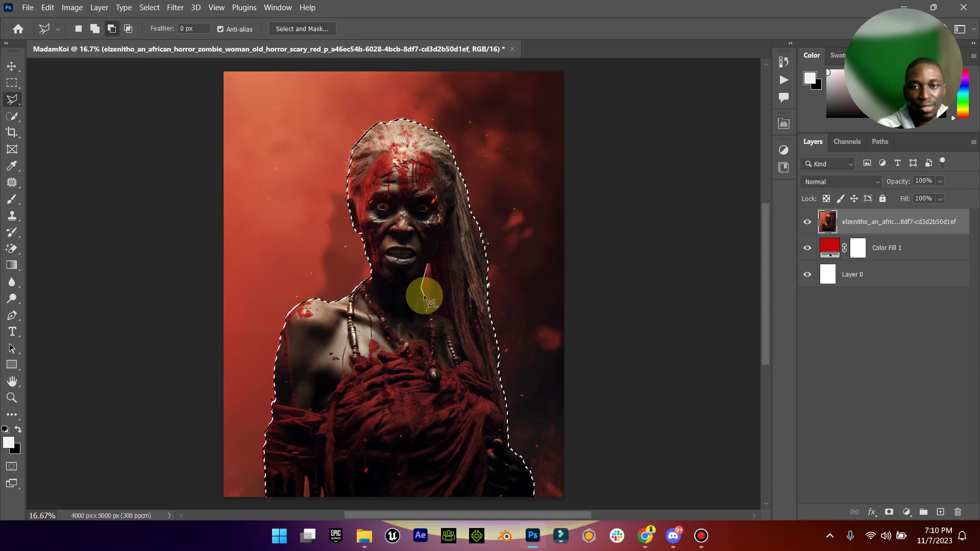
click(425, 314)
click(431, 318)
click(432, 293)
click(429, 264)
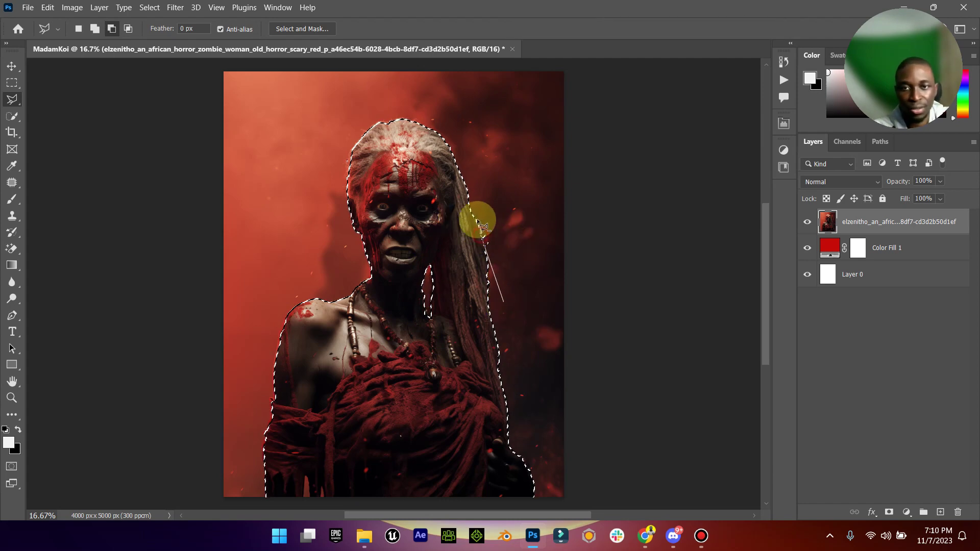
Refine the selection's hair, output it with decontaminated colors to a new layer with layer mask, and make the original image layer visible again
click(305, 28)
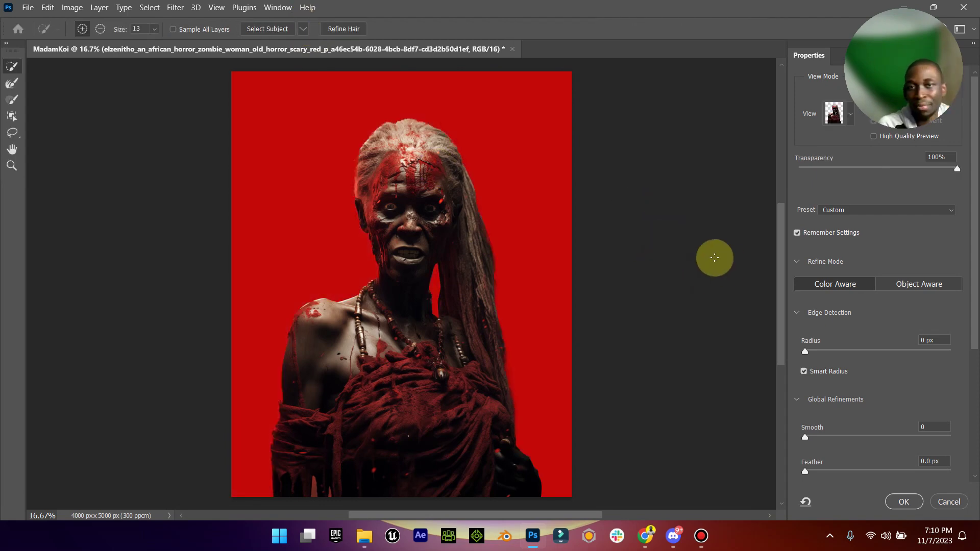
click(346, 29)
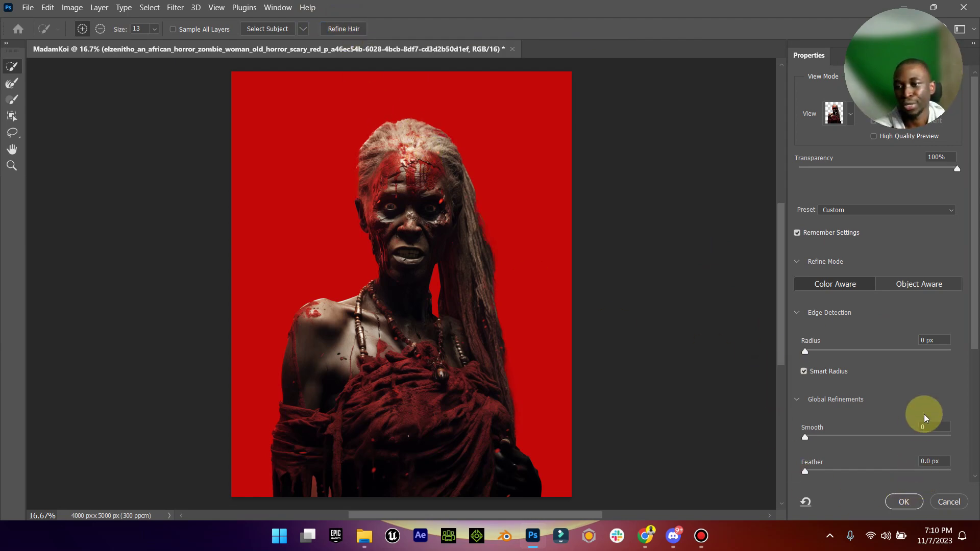
scroll(924, 416, down, 5)
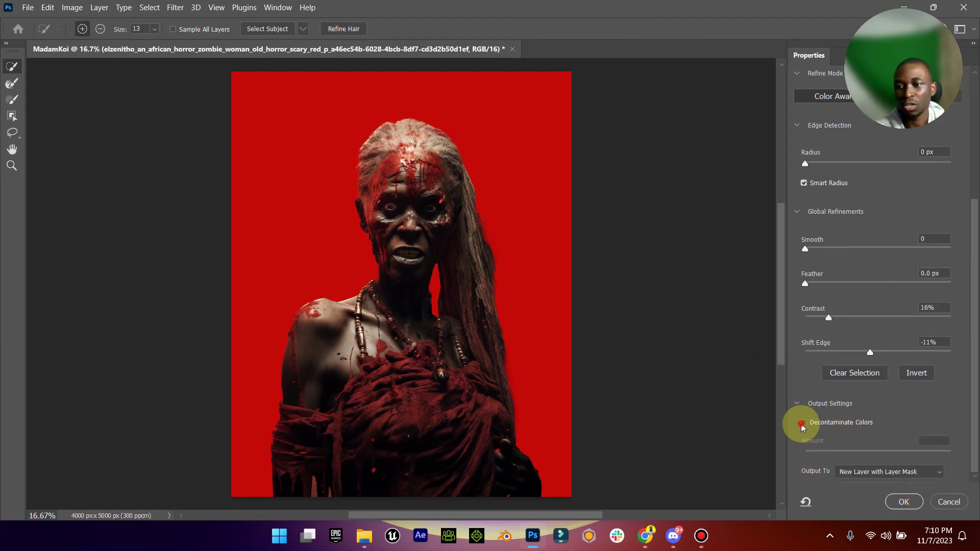
click(803, 423)
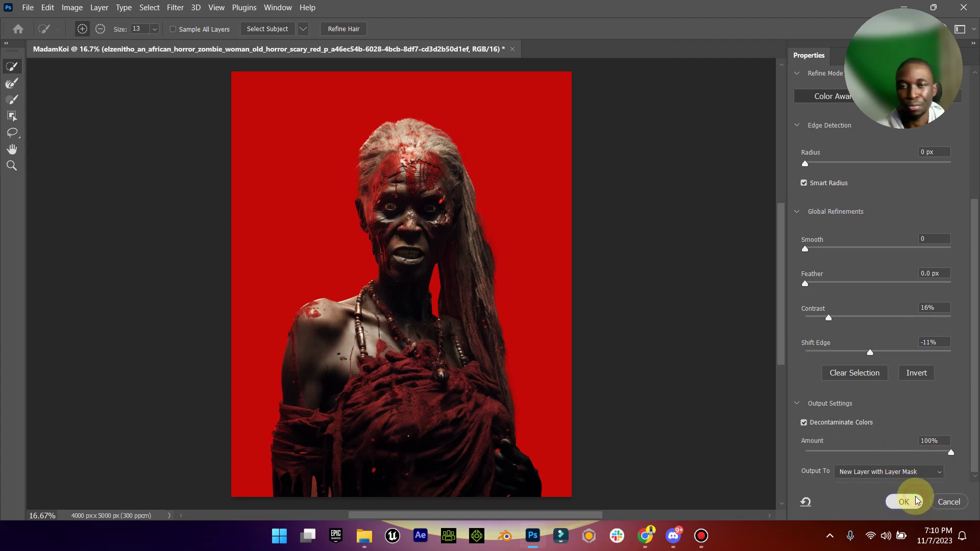
click(904, 502)
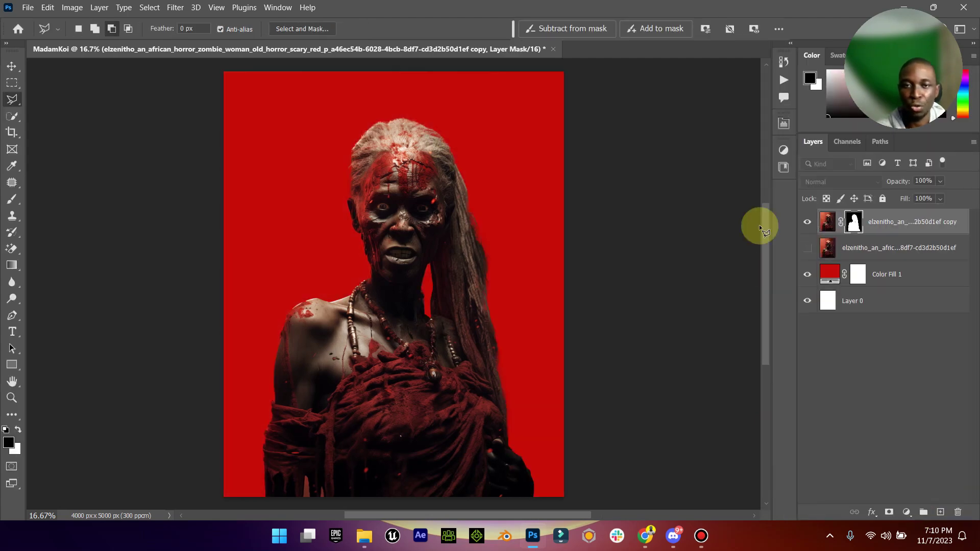
click(11, 65)
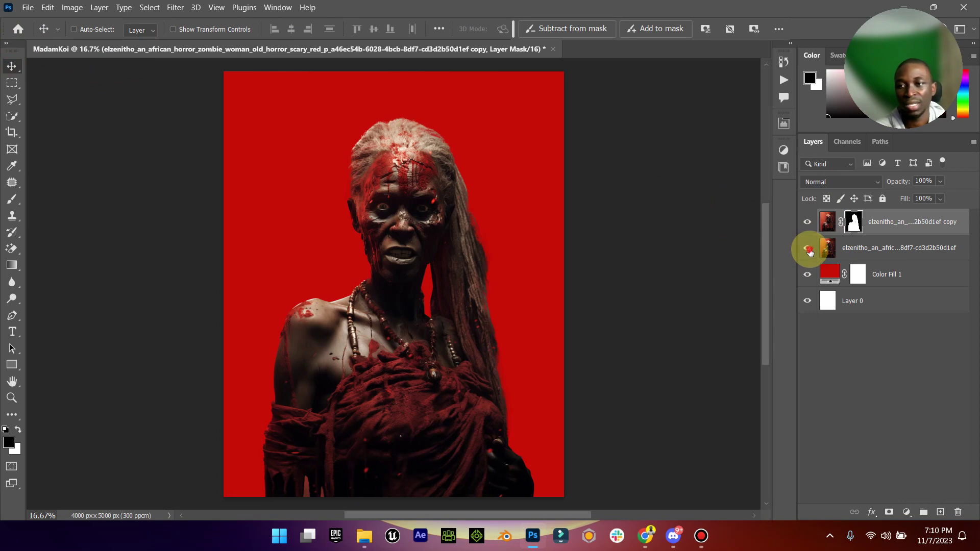
click(809, 250)
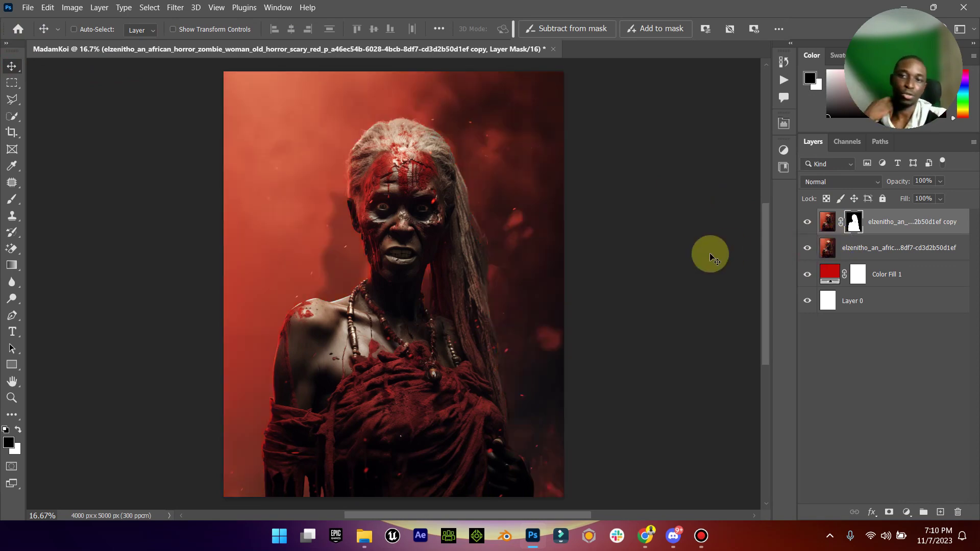
Duplicate the red Color Fill 1 layer, move the copy to the top of the layer stack and set its blend mode to Hue
click(914, 274)
key(ctrl+j)
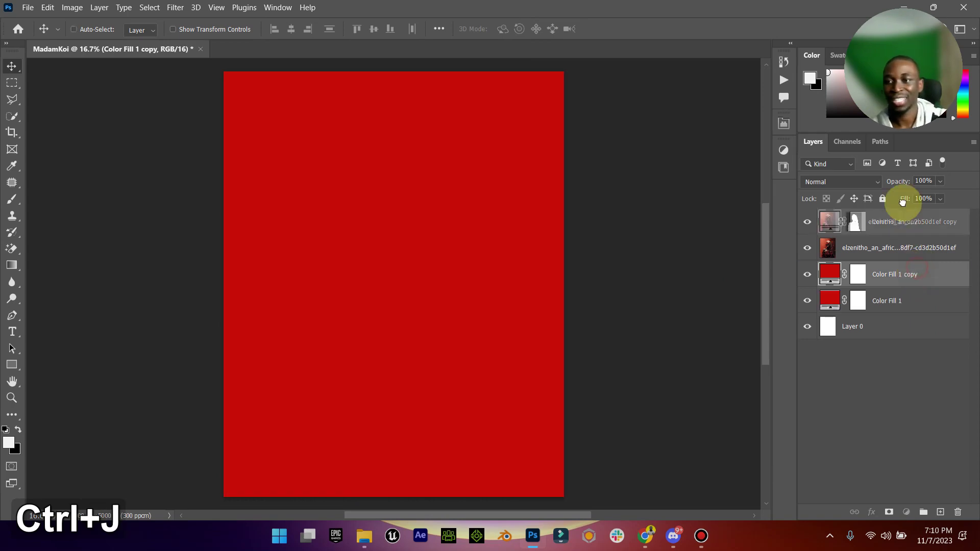
drag(897, 266, 955, 214)
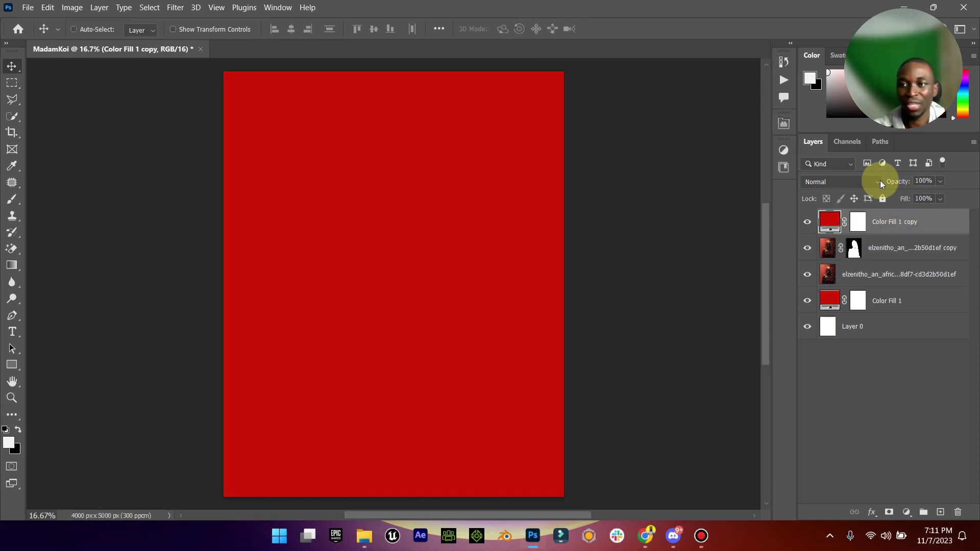
click(856, 182)
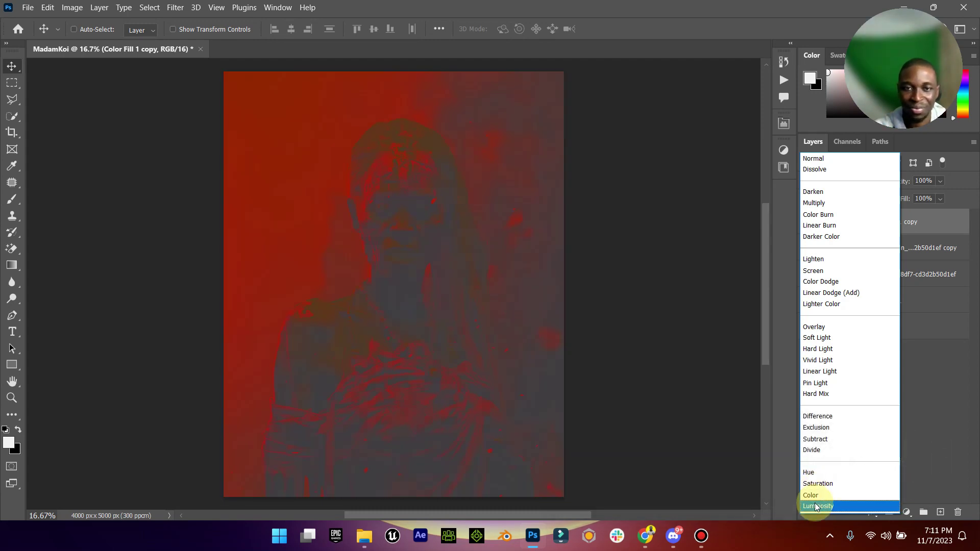
click(822, 478)
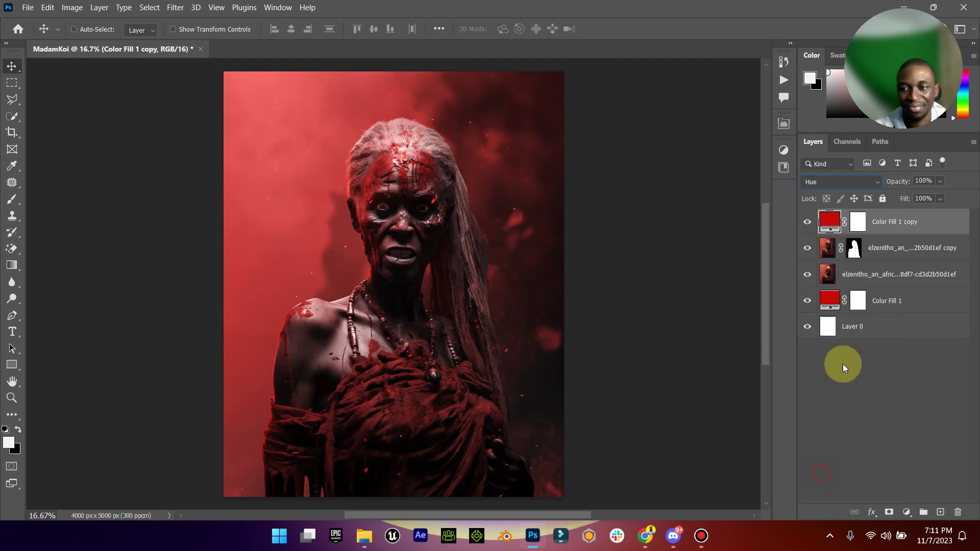
click(807, 222)
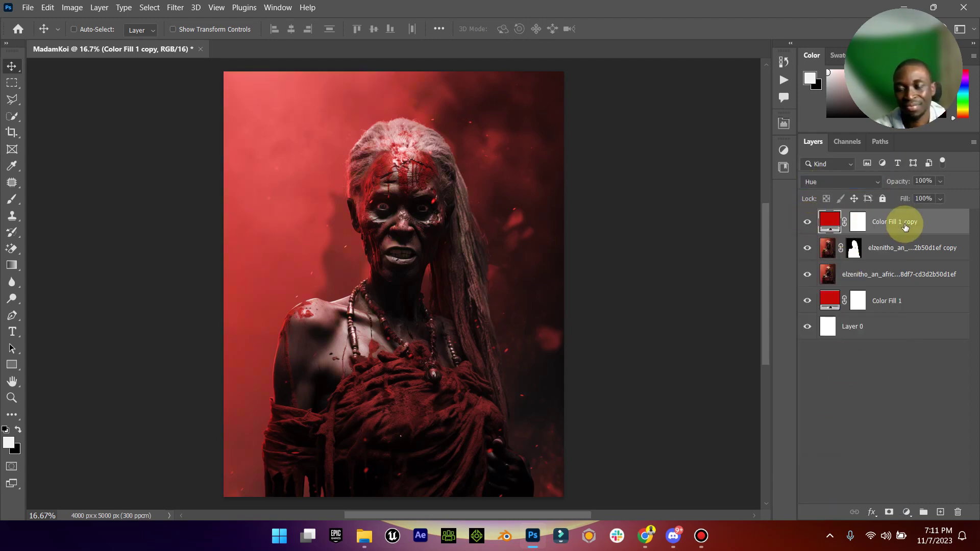
Duplicate the Hue color fill layer, set the new copy's blend mode to Soft Light and lower its opacity to about 67%
key(ctrl+j)
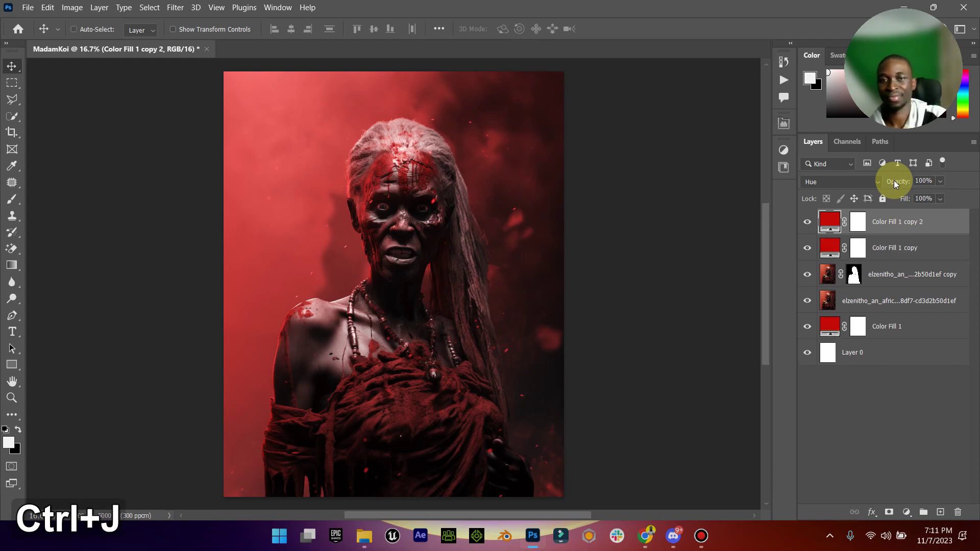
click(866, 178)
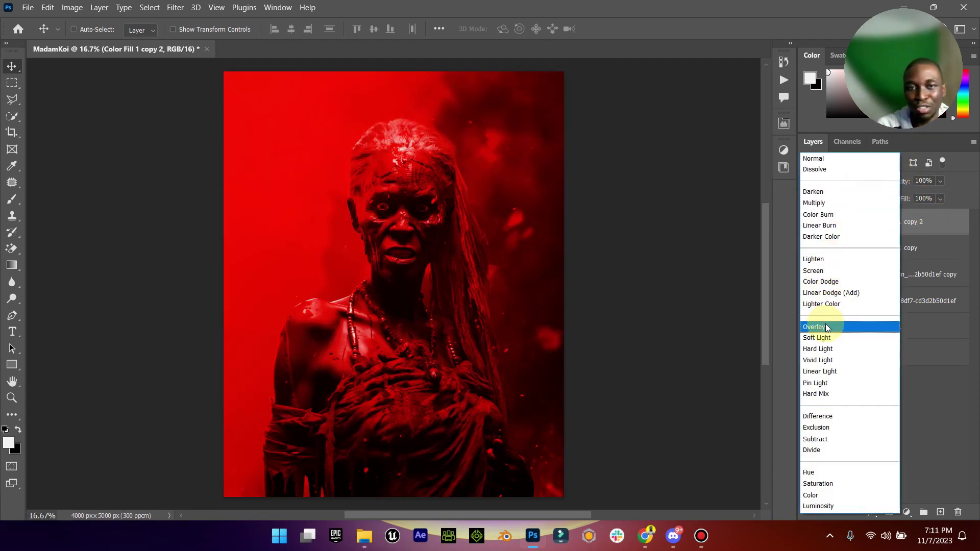
click(818, 338)
drag(940, 181, 929, 198)
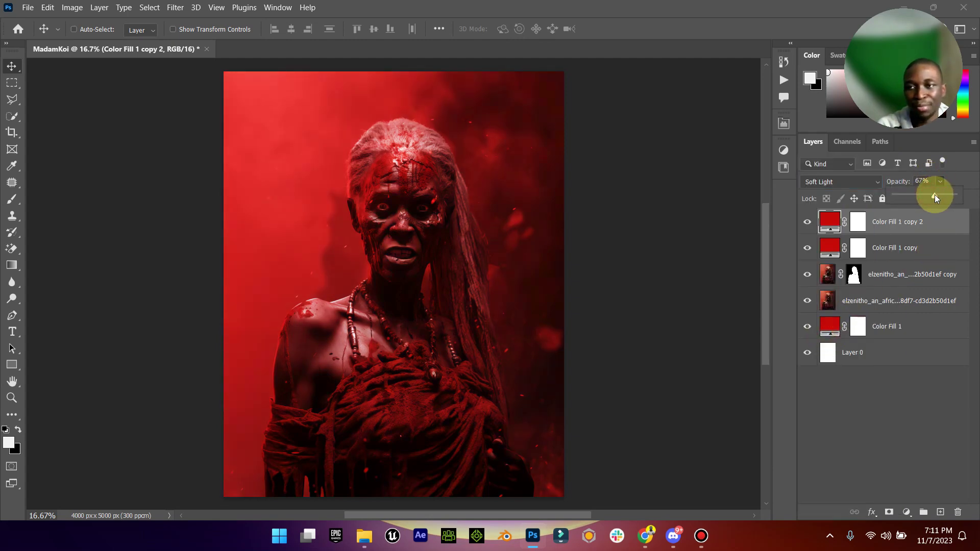
drag(935, 198, 934, 200)
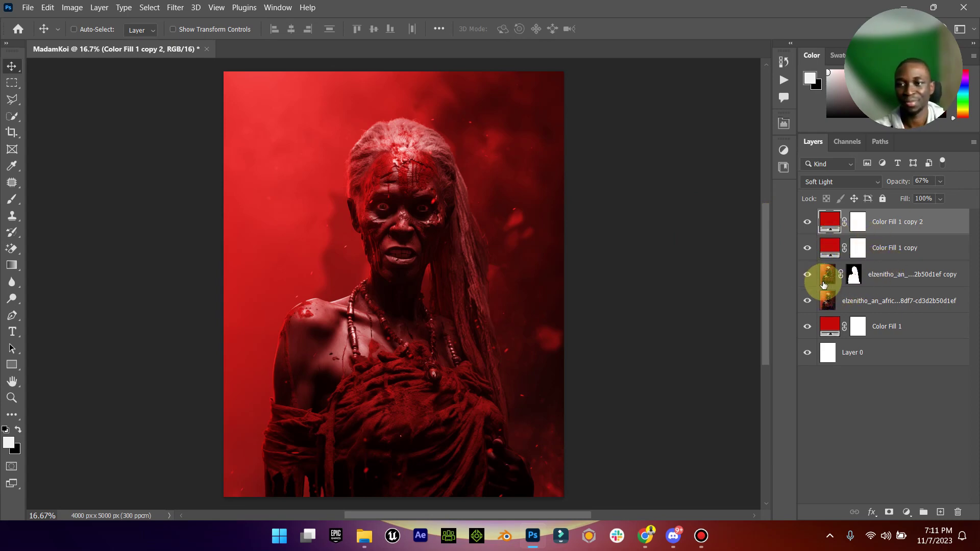
Apply the layer mask of the woman cutout and try scaling the cutout down to about 60.72%
click(855, 274)
right_click(854, 274)
click(883, 308)
click(207, 29)
drag(564, 330, 496, 331)
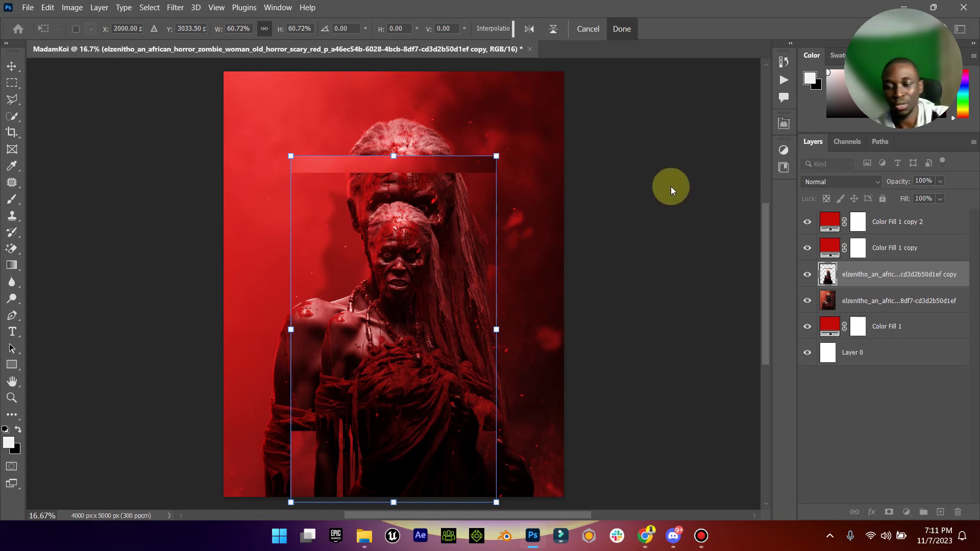
Delete the woman cutout copy layer and hide both red Color Fill copies above the original image
key(Delete)
click(13, 67)
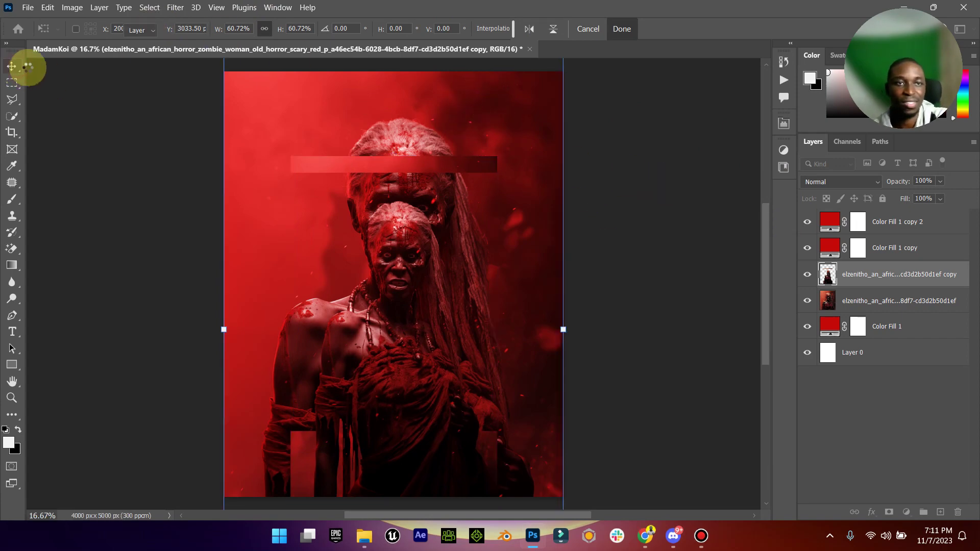
key(Delete)
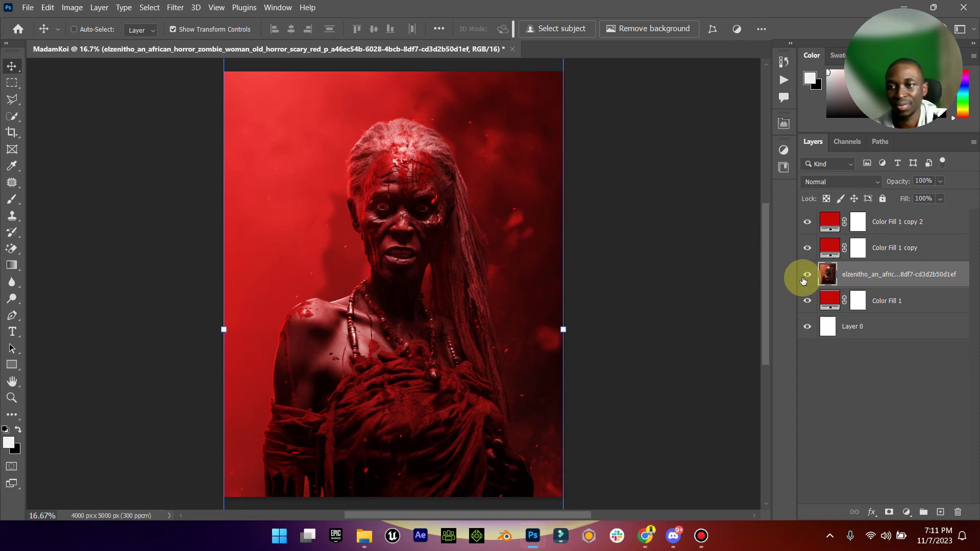
drag(804, 247, 794, 210)
click(853, 252)
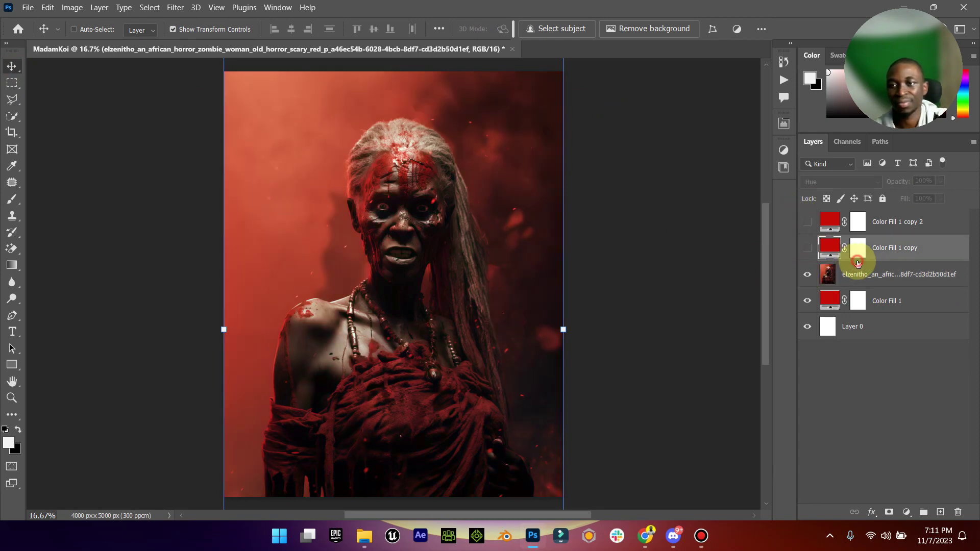
Scale the original woman image layer to about 65.22% and place it near the center of the red canvas
click(891, 285)
key(ctrl+t)
drag(565, 331, 513, 341)
drag(473, 346, 466, 309)
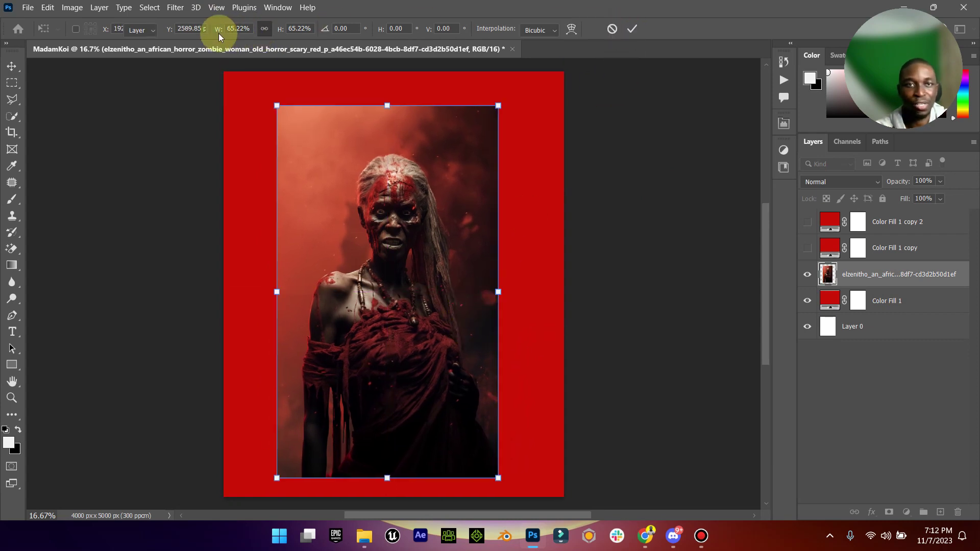
key(Return)
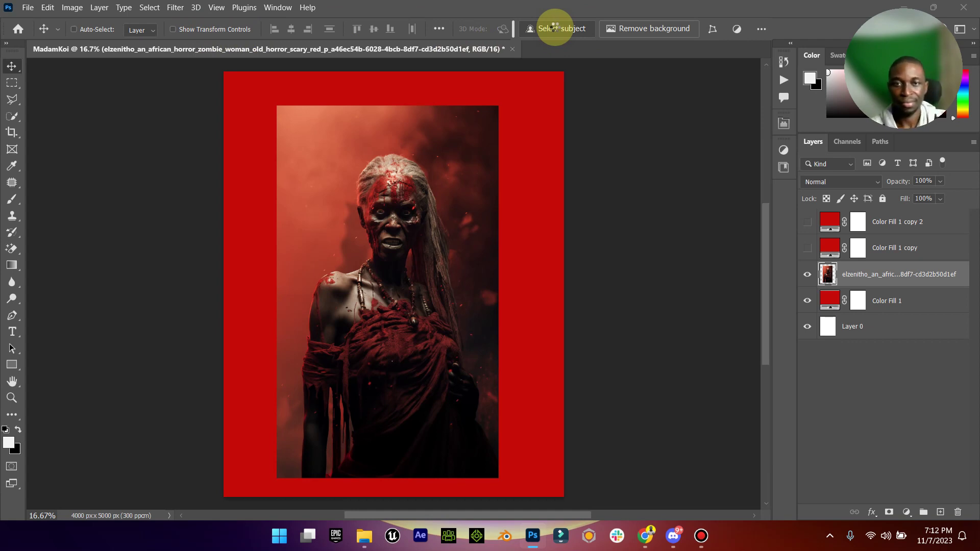
Select the woman as the subject and subtract the gap between the cloth strips beside her arm with the Polygonal Lasso
click(555, 28)
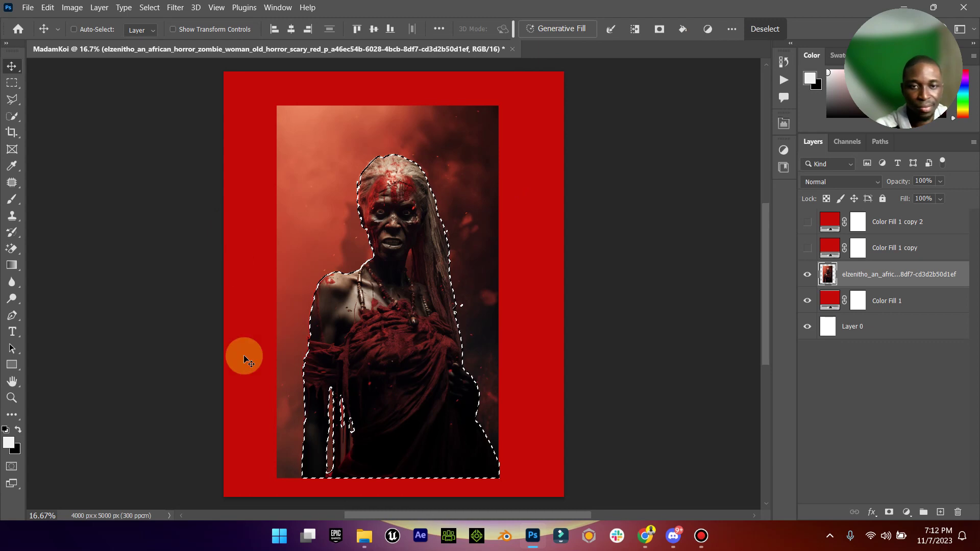
click(10, 100)
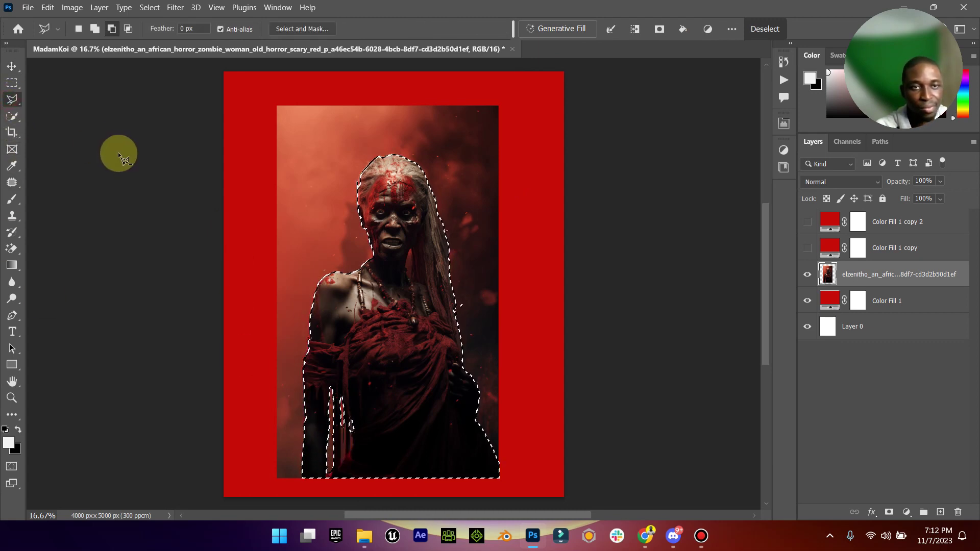
click(339, 459)
click(343, 432)
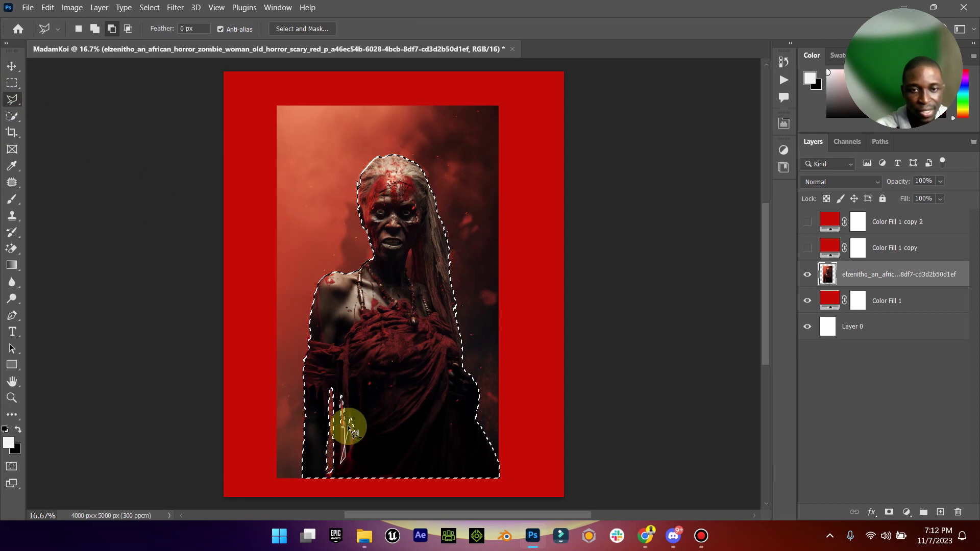
click(339, 404)
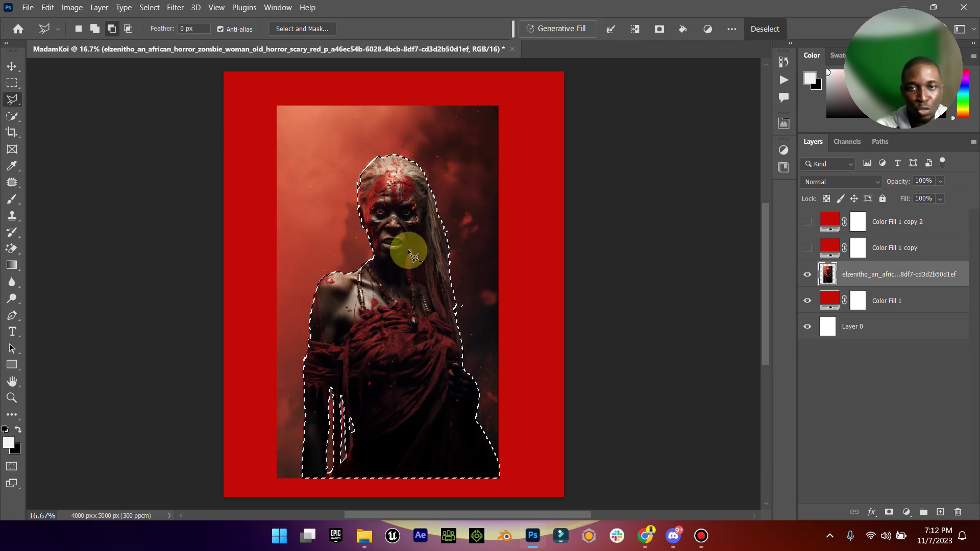
Subtract the gap between the shrunken woman's neck and long hair from the selection
click(409, 247)
click(409, 282)
double_click(411, 267)
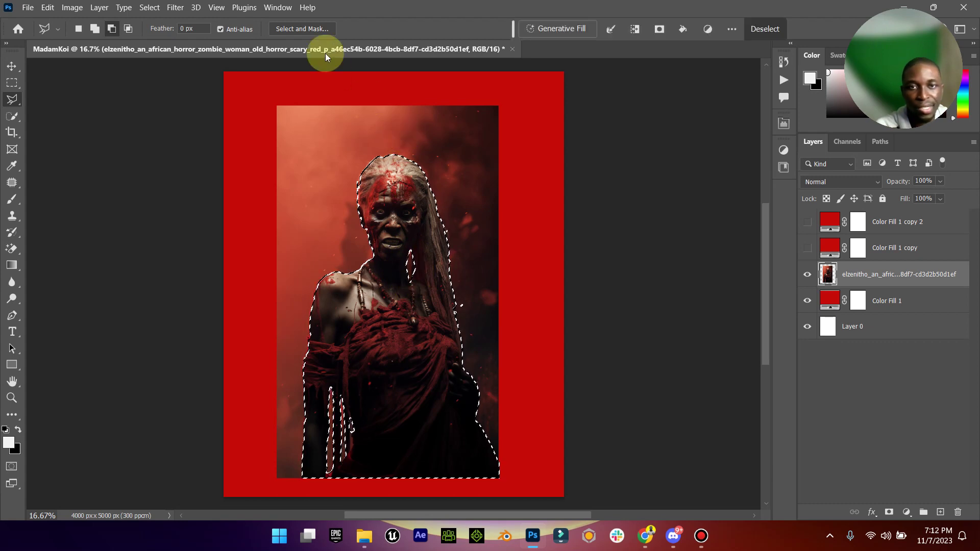
Refine the hair edges, output the selection with decontaminated colors to a new layer with layer mask, and show the original image layer again
key(ctrl+alt+r)
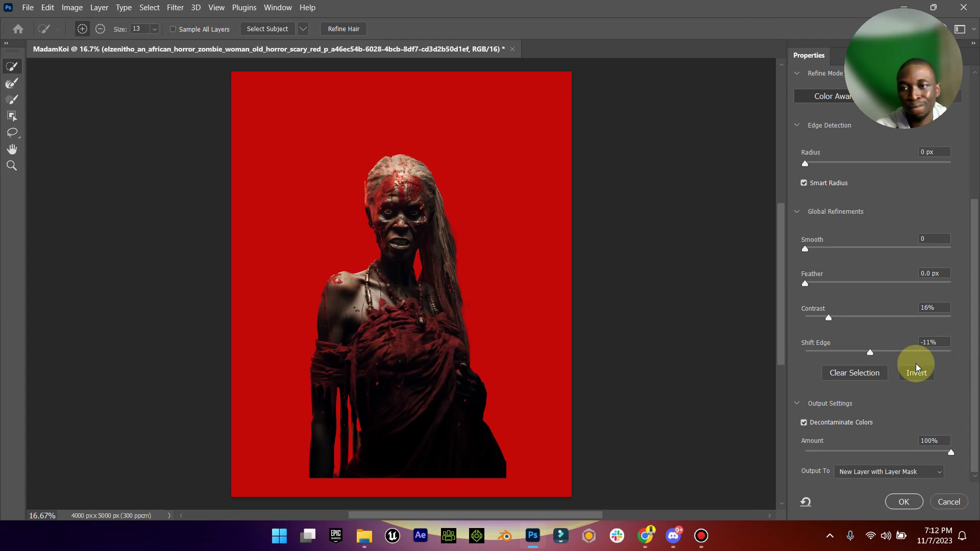
click(342, 29)
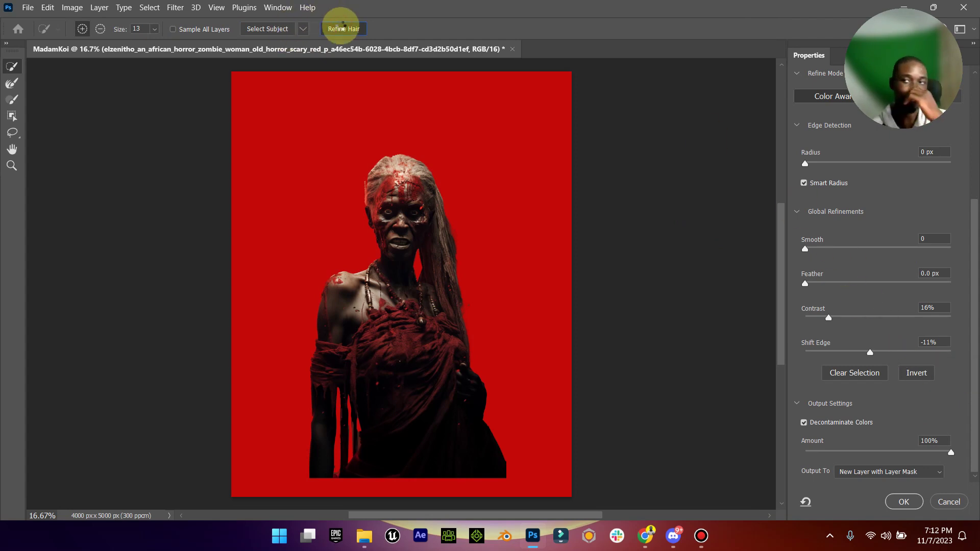
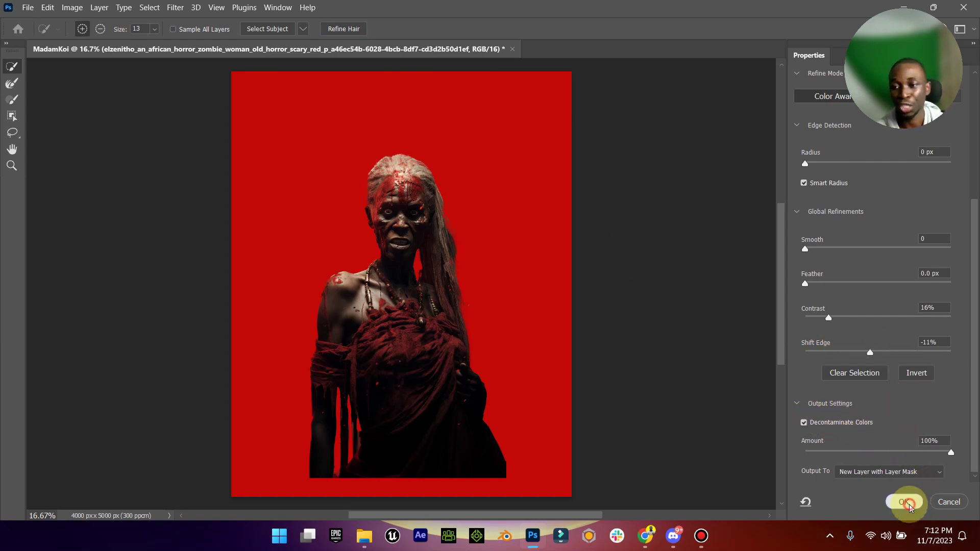
click(906, 502)
click(807, 301)
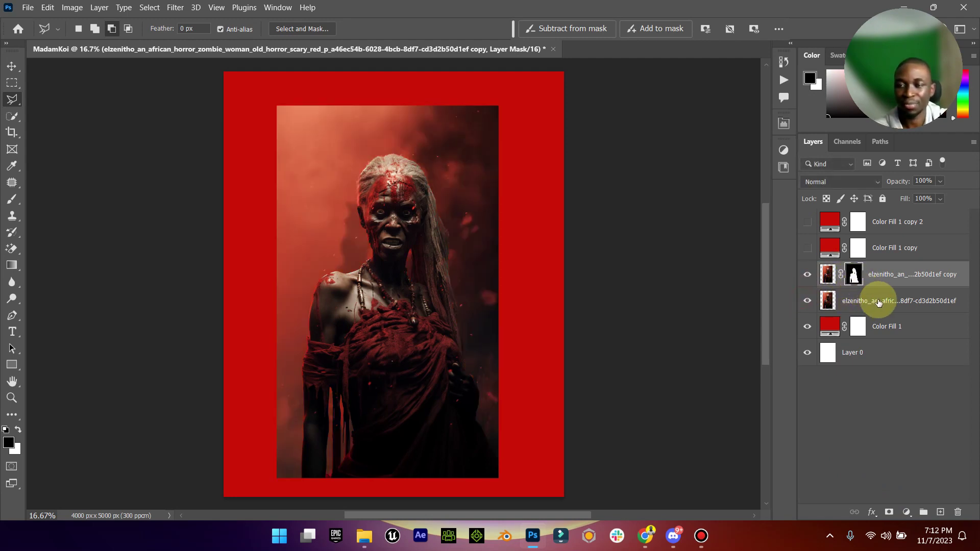
Scale the masked cutout and the original image layer together to about 119.78% and turn off the transform controls
shift+click(864, 301)
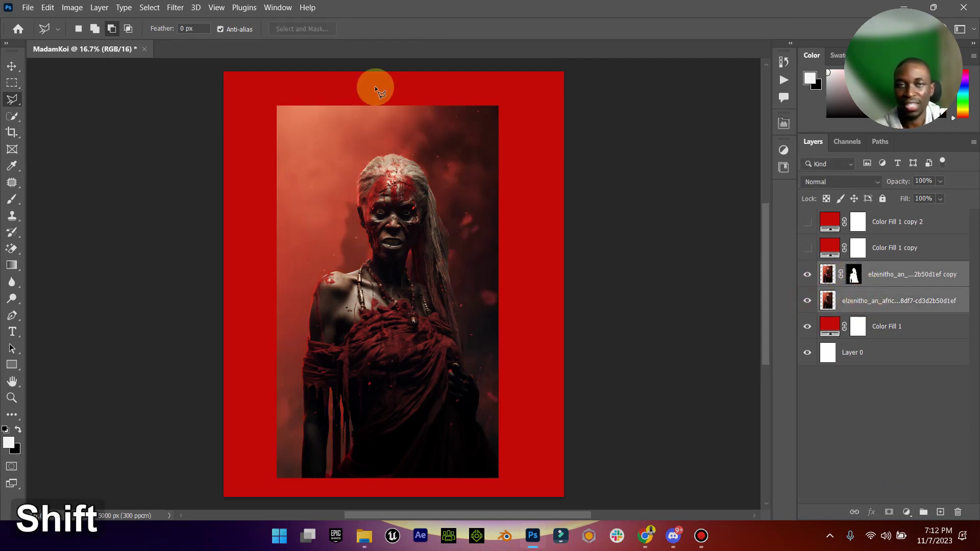
click(11, 66)
click(231, 29)
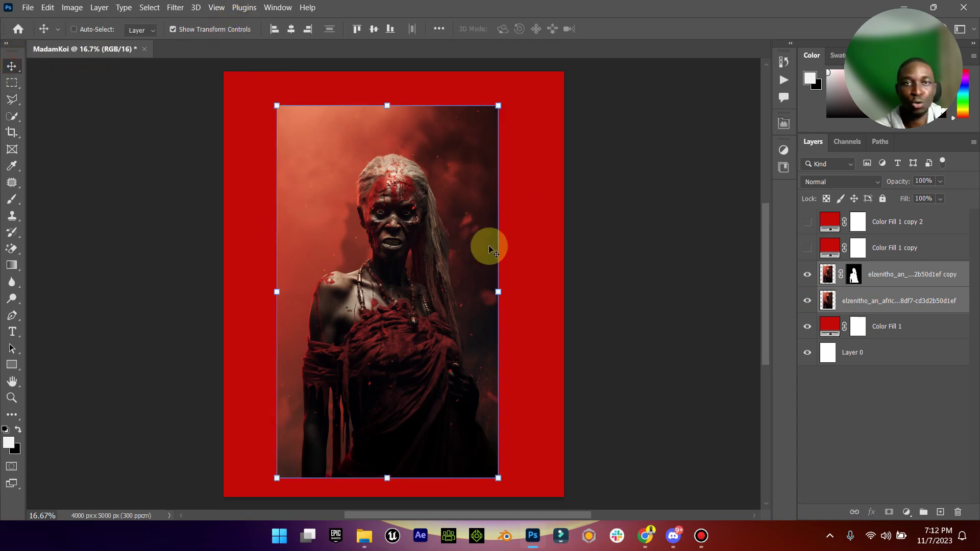
drag(499, 290, 520, 269)
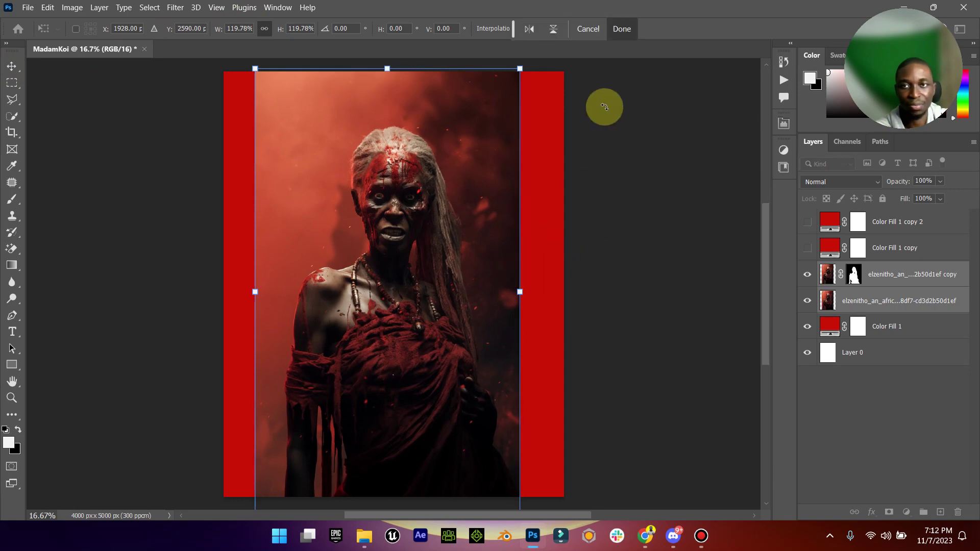
click(625, 35)
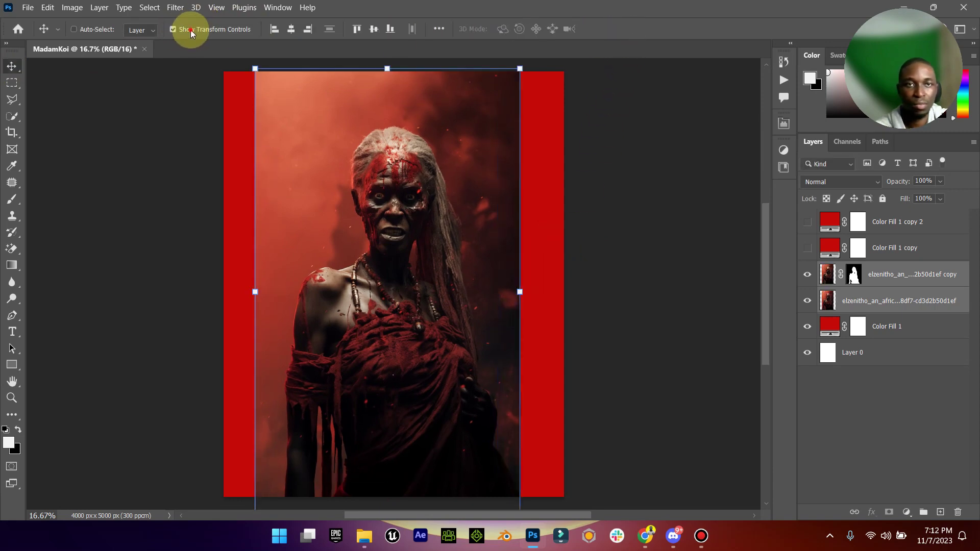
click(173, 29)
Apply the layer mask on the woman cutout copy layer
click(871, 287)
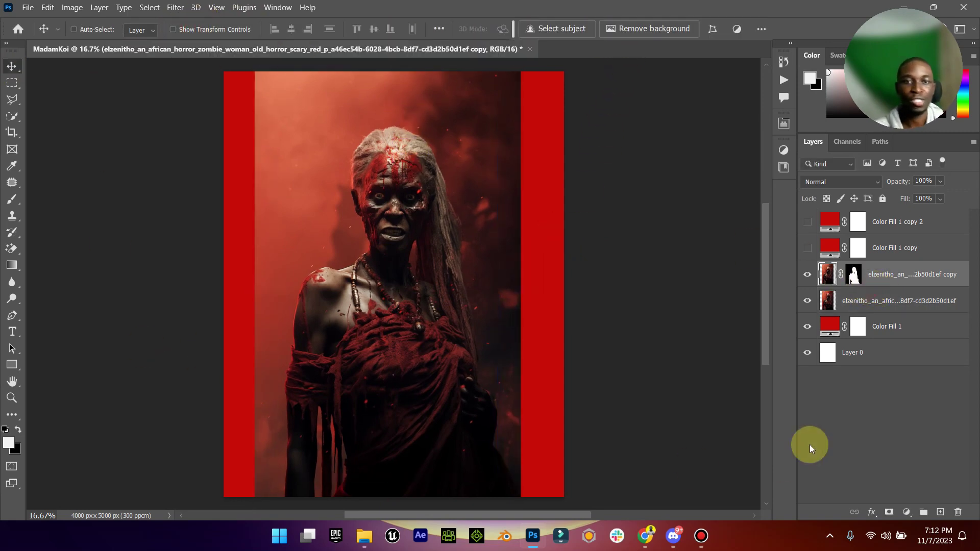
right_click(853, 274)
click(867, 305)
Hide the woman cutout copy and activate the original image layer with the Polygonal Lasso ready
click(867, 305)
click(11, 83)
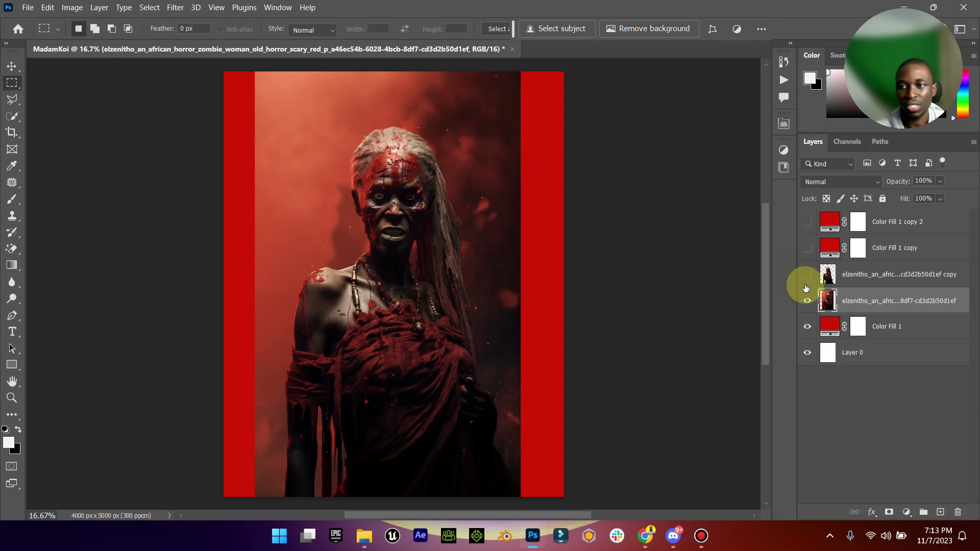
click(862, 294)
click(11, 98)
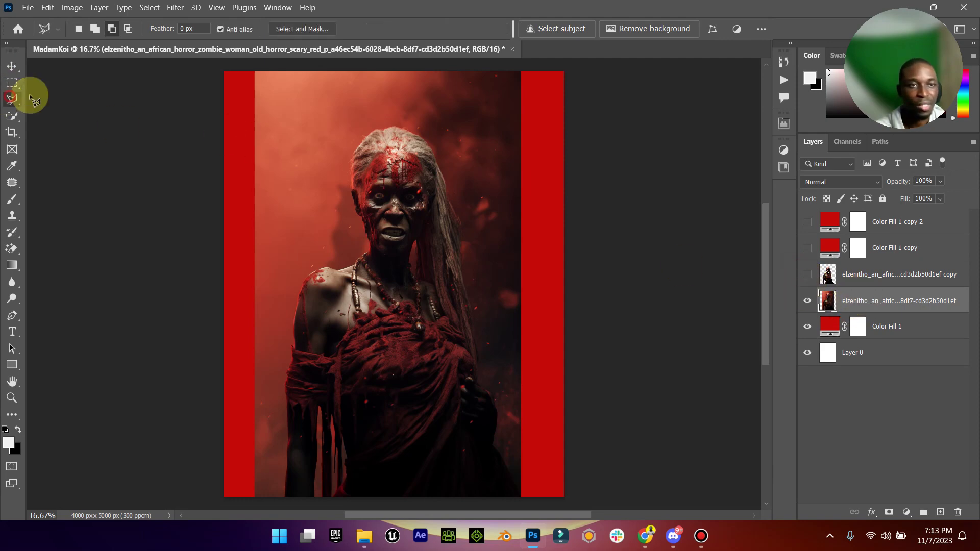
click(218, 63)
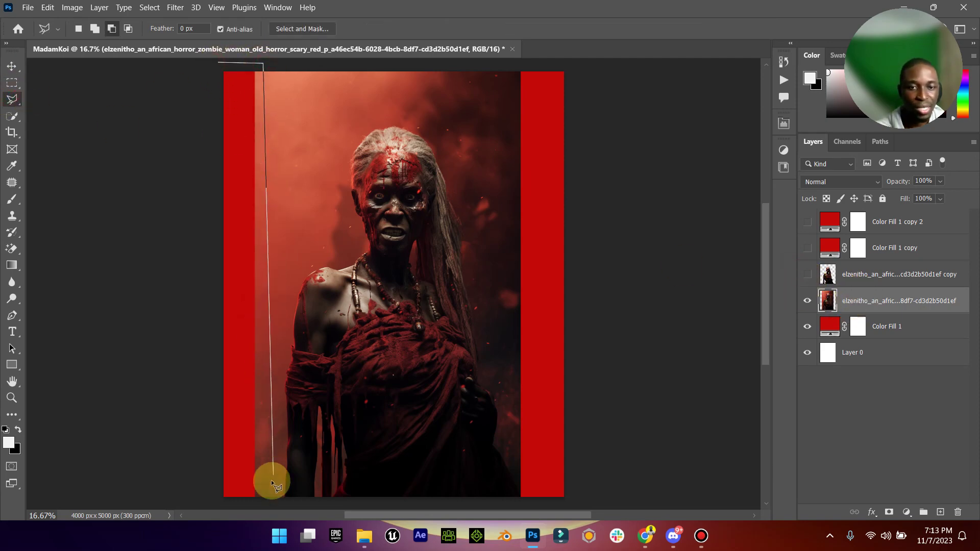
click(230, 501)
click(181, 487)
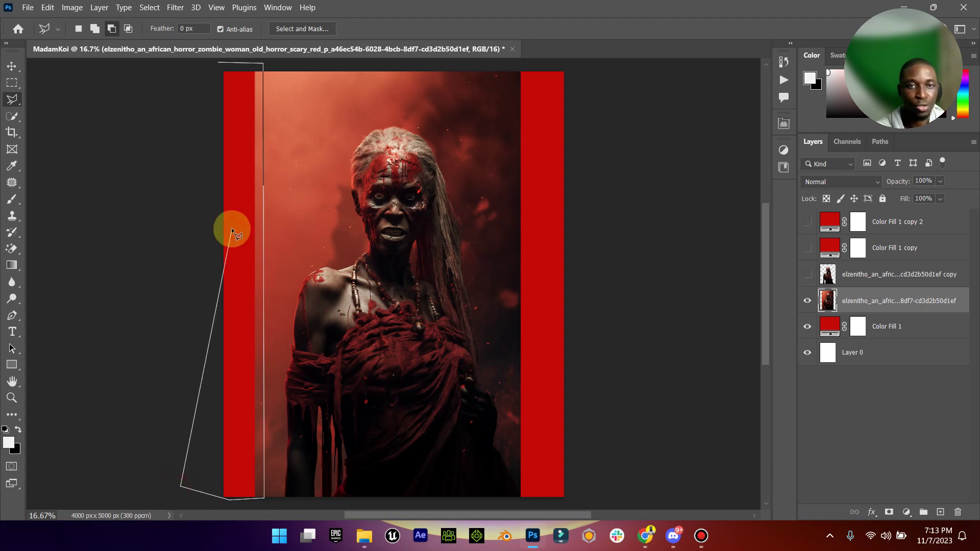
key(Escape)
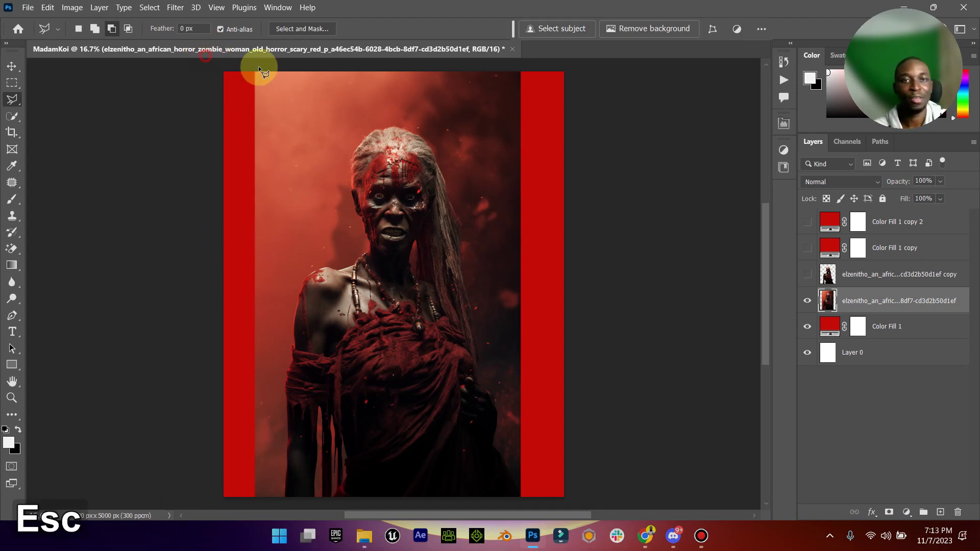
Select the empty red strips on both sides of the image, slightly overlapping its edges, with the Polygonal Lasso in add mode
click(218, 67)
click(273, 67)
click(260, 499)
double_click(153, 331)
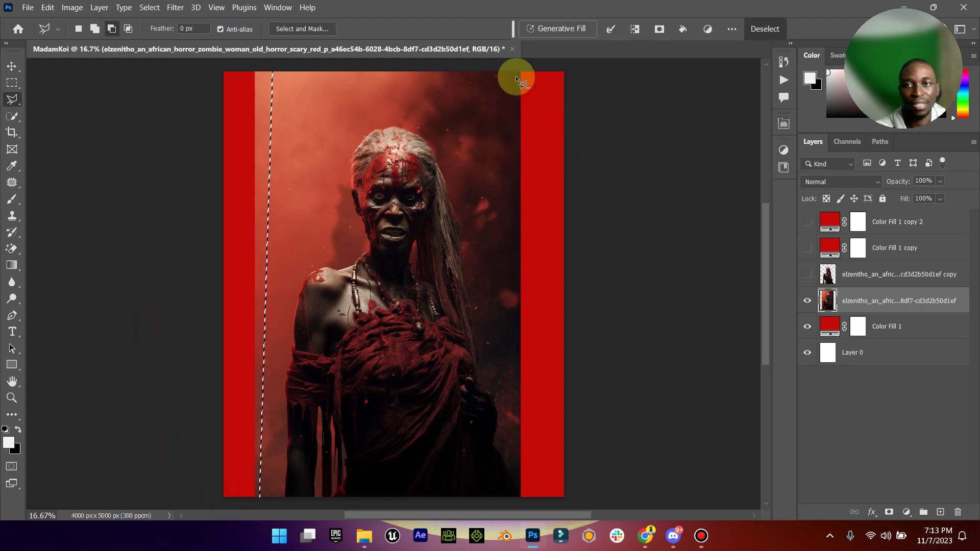
click(94, 29)
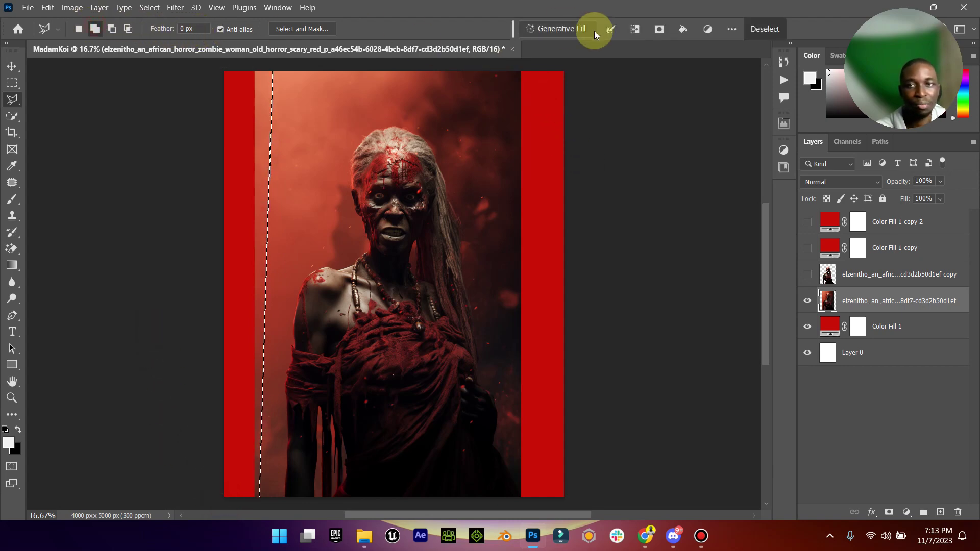
click(520, 72)
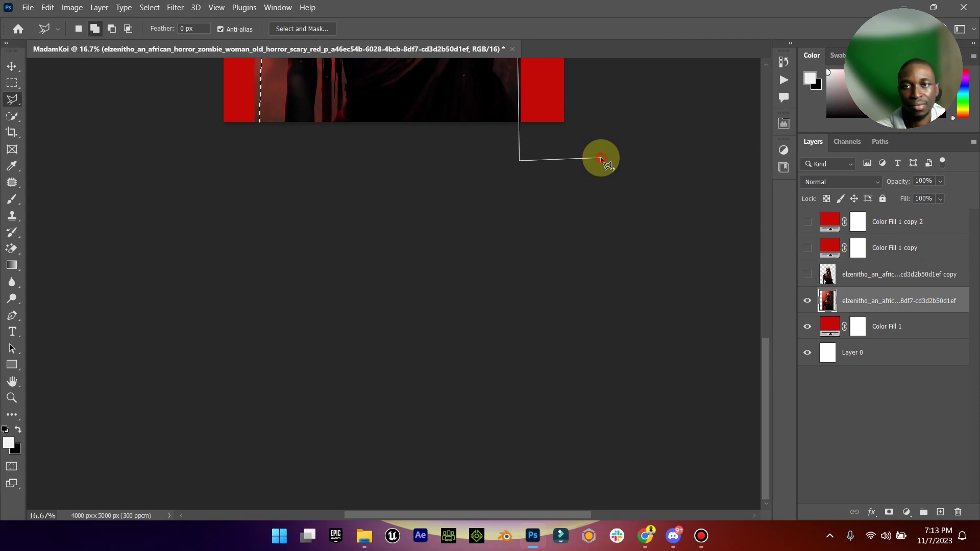
double_click(541, 240)
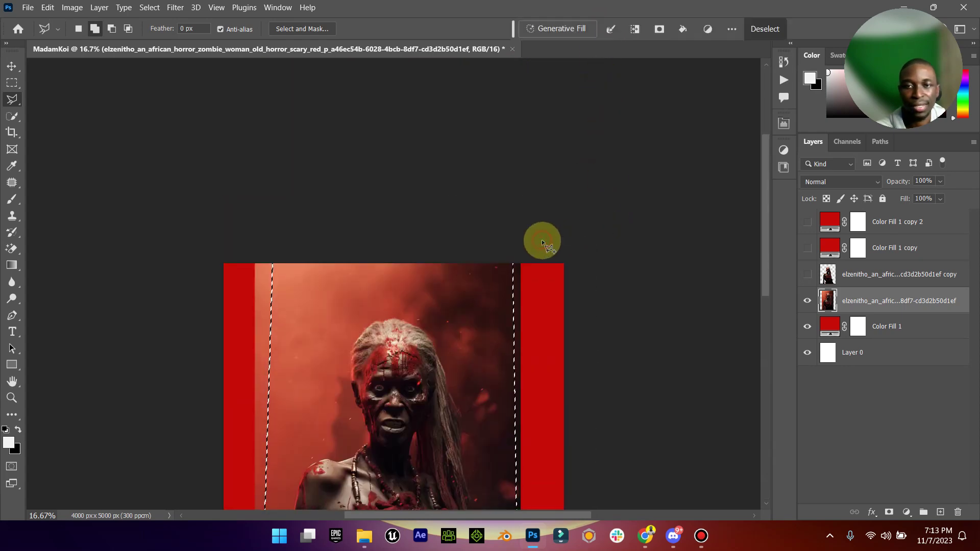
Fill the selected side strips with Content-Aware Fill output to a new layer, and deselect
right_click(533, 310)
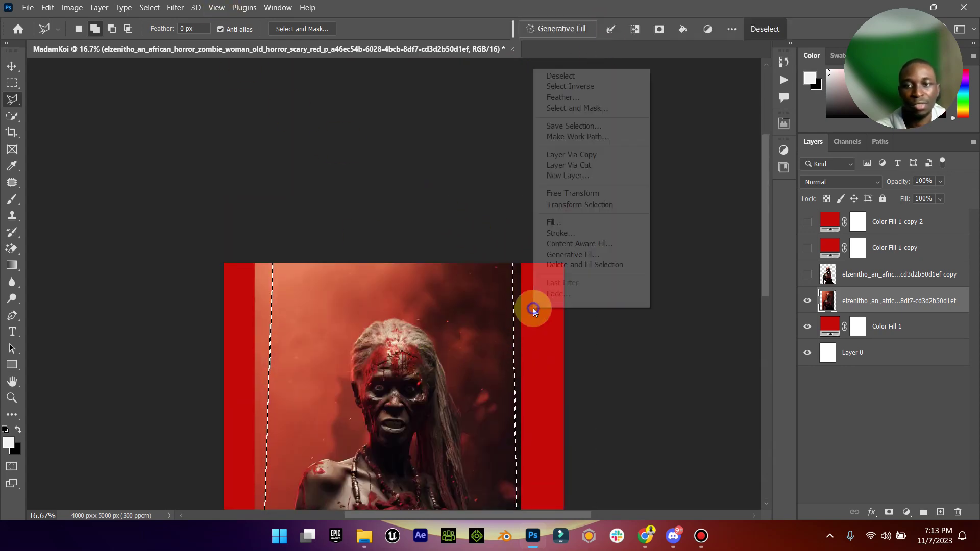
click(571, 244)
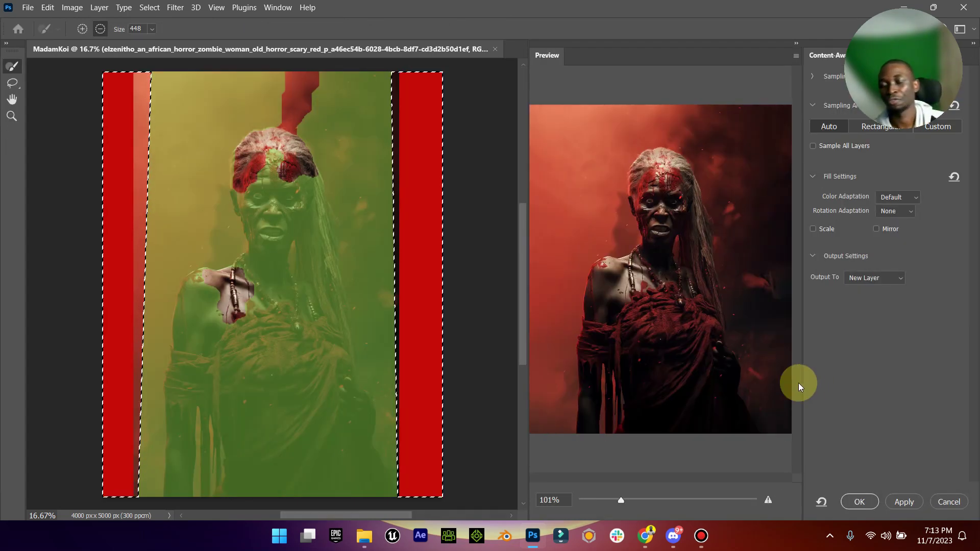
click(868, 502)
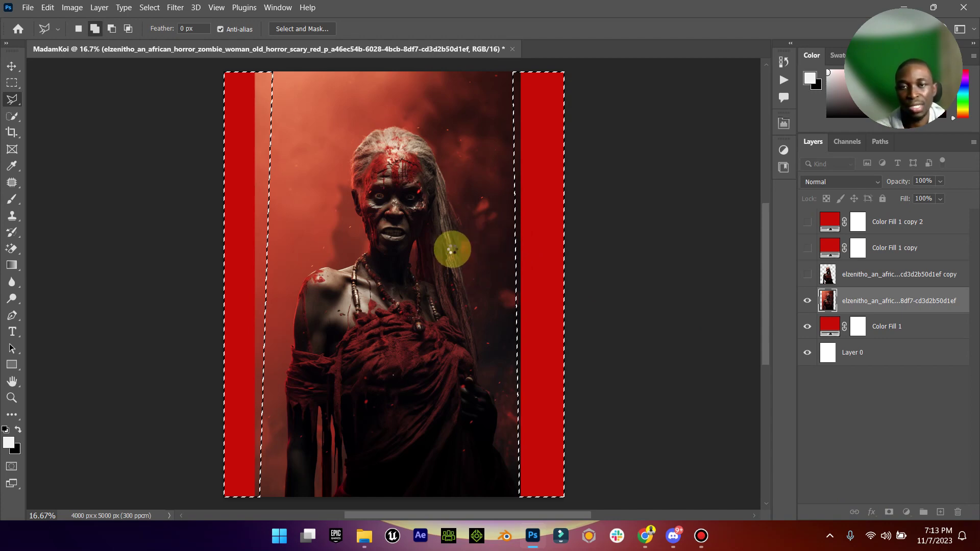
right_click(453, 250)
click(513, 256)
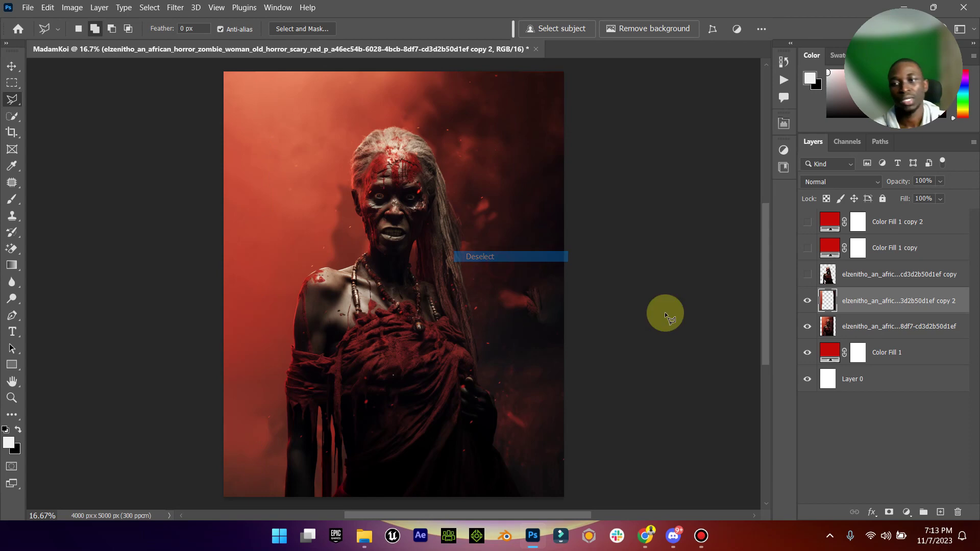
Merge the side-fill layer with the original image layer, and show the woman cutout and both upper red fill layers
shift+click(900, 327)
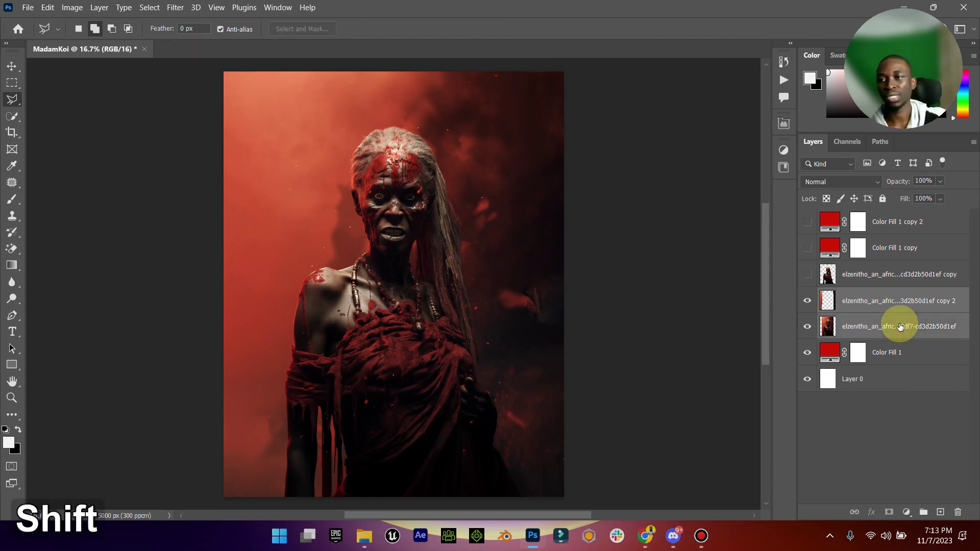
right_click(900, 327)
click(812, 401)
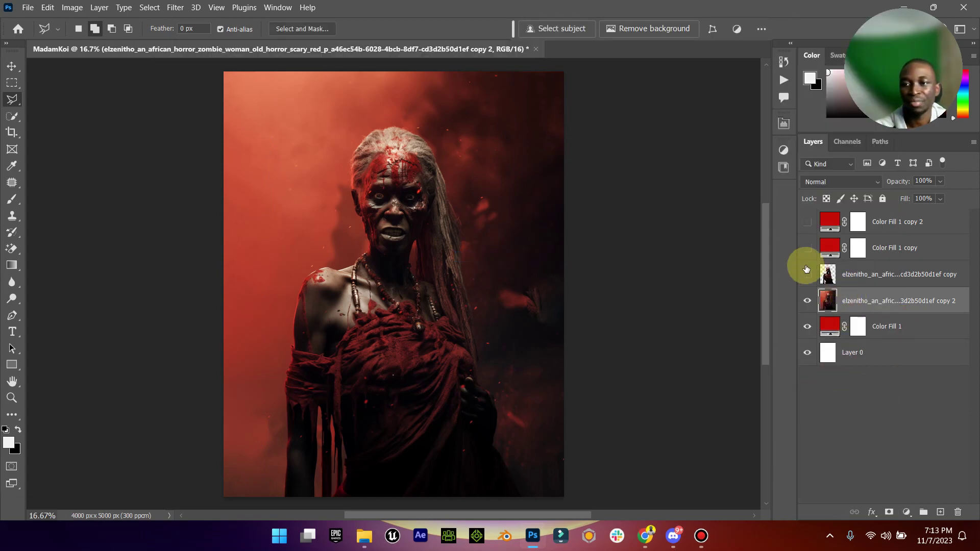
drag(807, 269, 795, 219)
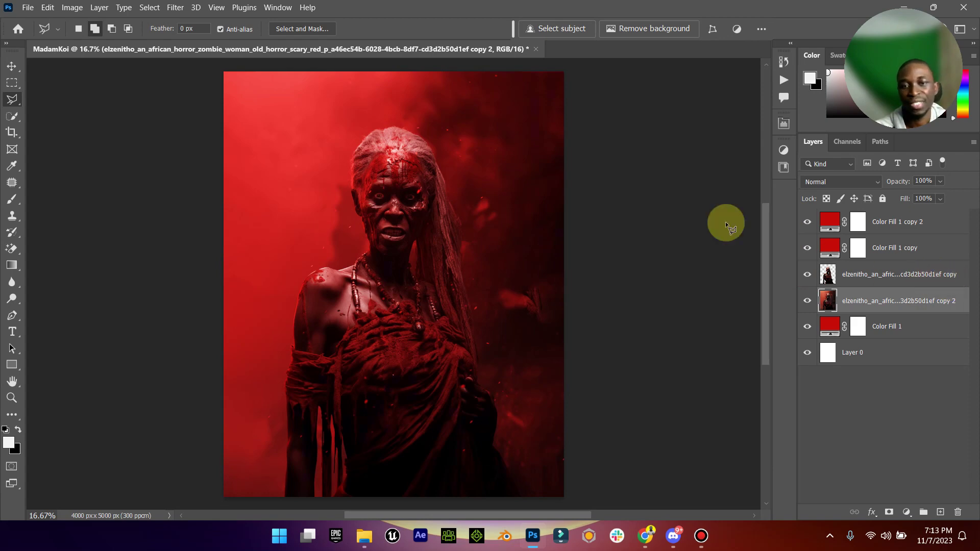
click(11, 67)
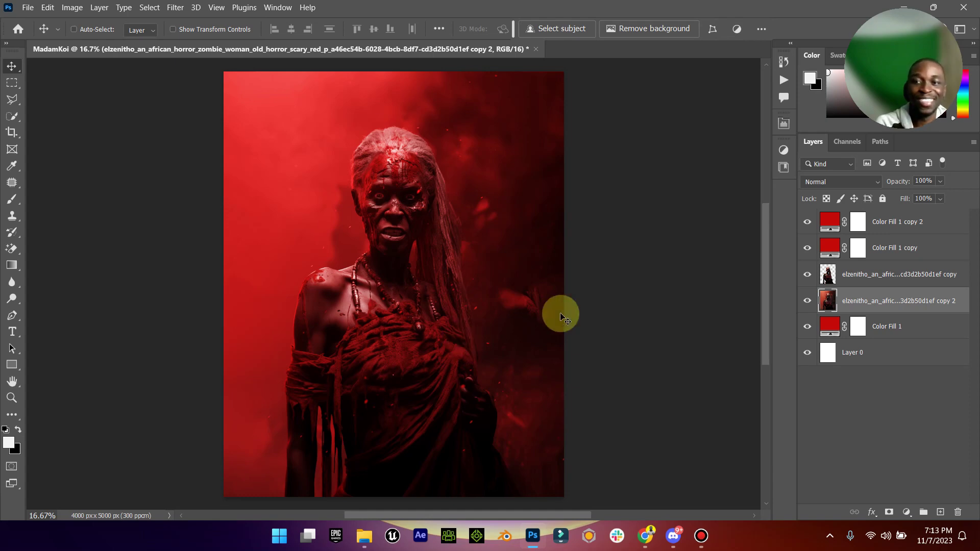
Add a two-line title reading "MADAM" and "KOI KOI" above all layers, over the woman's dress
click(925, 222)
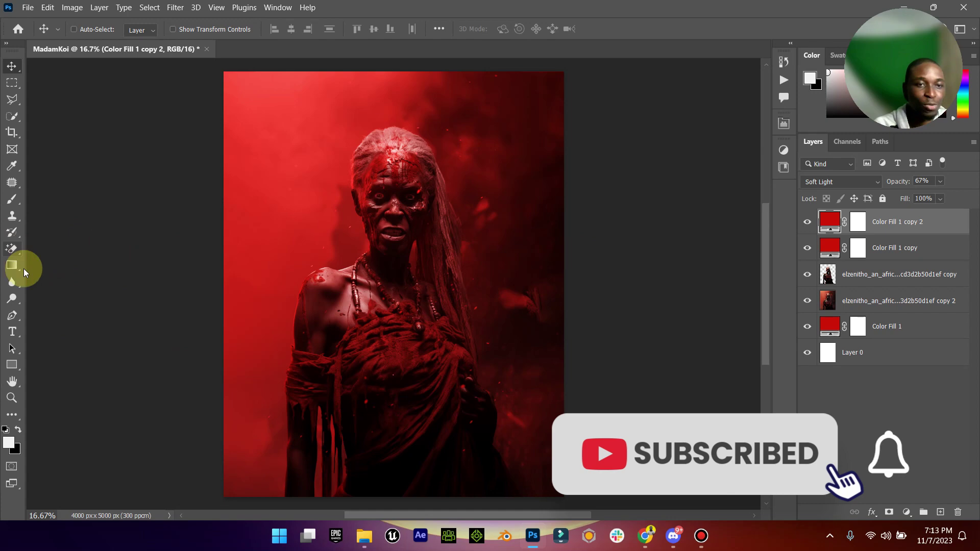
click(13, 332)
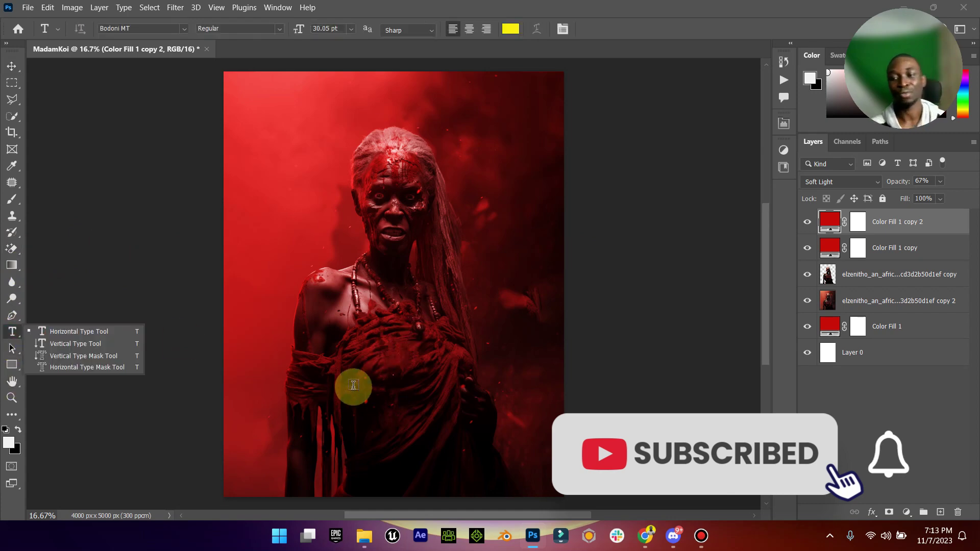
click(353, 386)
key(Caps_Lock)
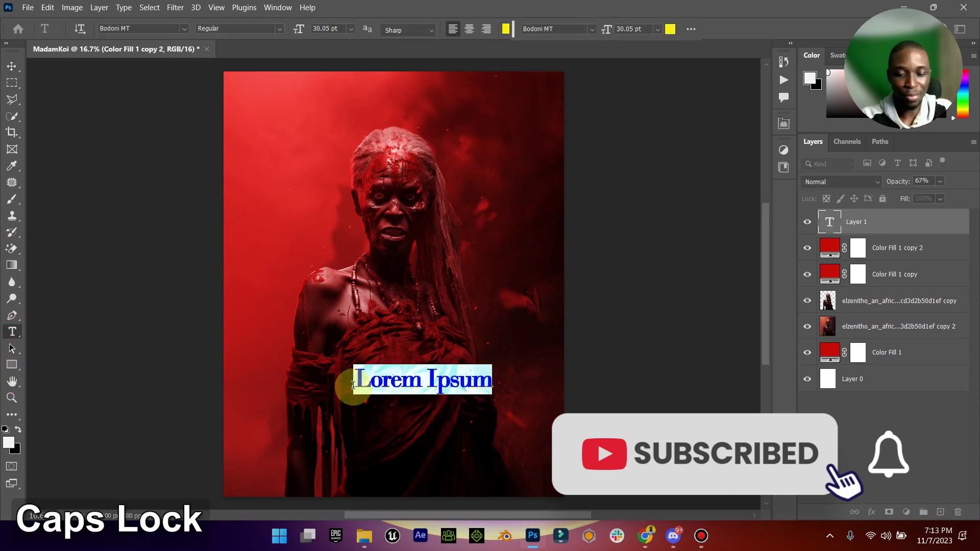
text(MA)
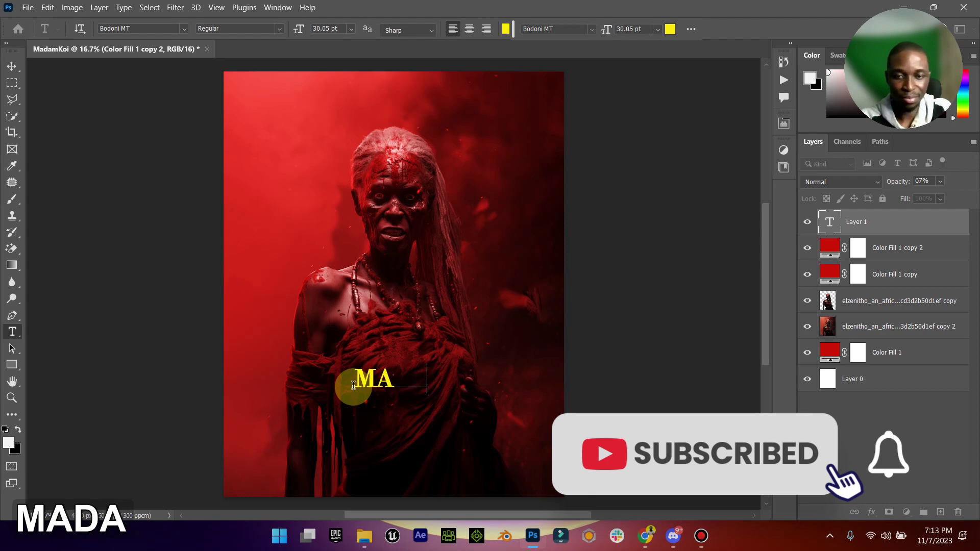
text(DAM)
key(Return)
text(KOI KO)
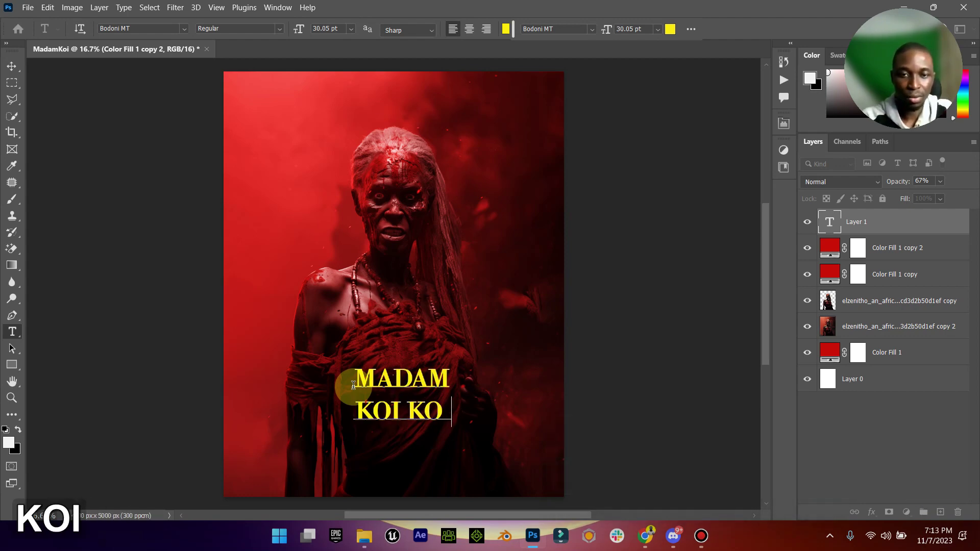
Format the title as centred NoScary regular with 24 pt leading and -20 tracking
key(ctrl+a)
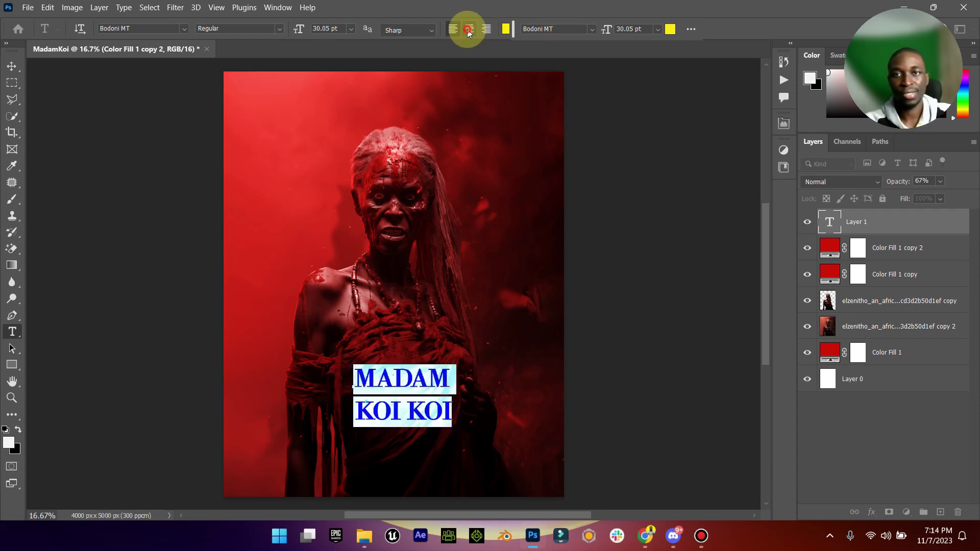
click(469, 29)
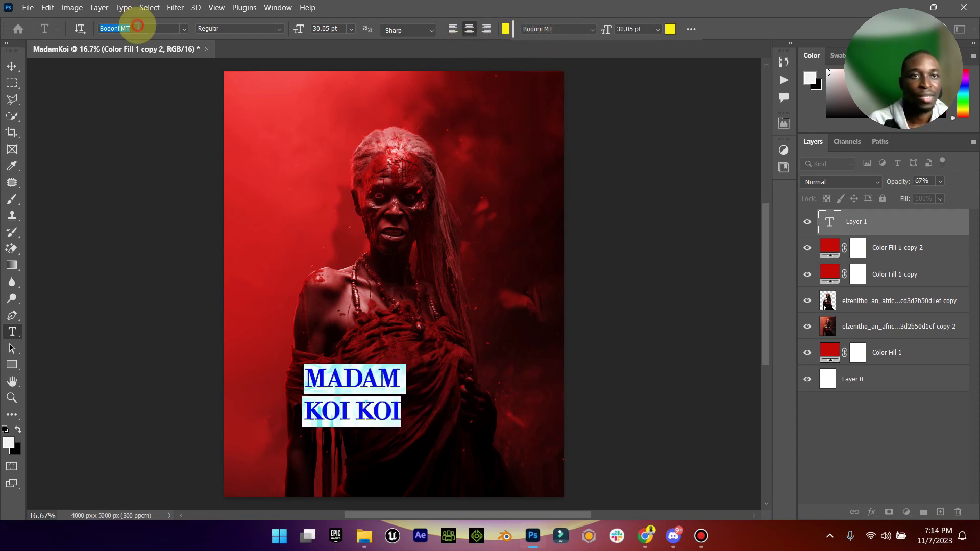
text(NO)
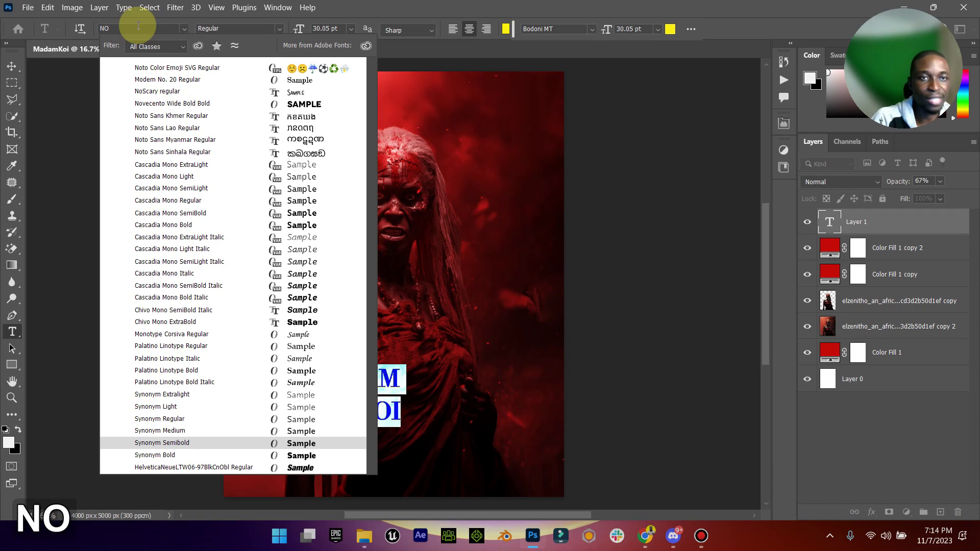
click(158, 90)
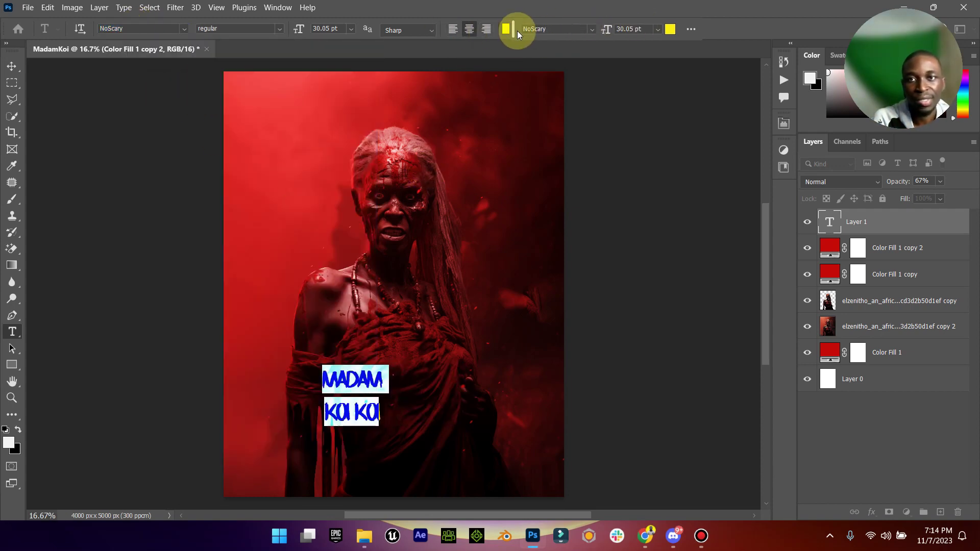
click(564, 33)
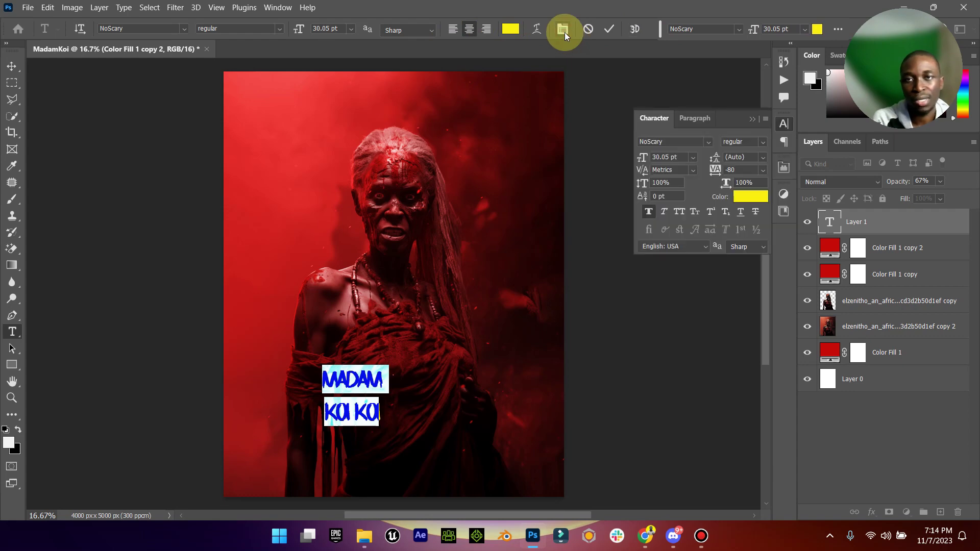
mouse_move(717, 169)
mouse_down()
mouse_move(718, 155)
mouse_move(703, 162)
mouse_move(716, 174)
mouse_up()
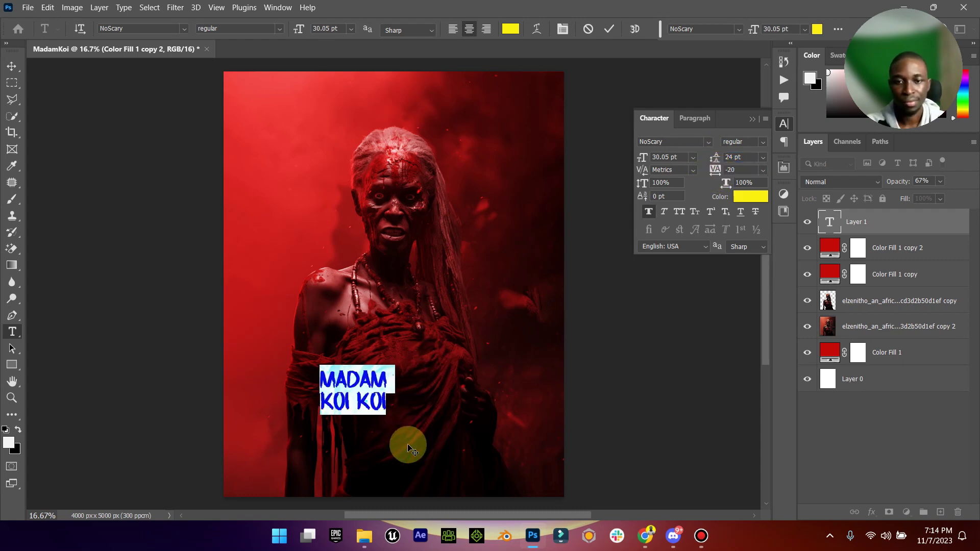
Check the Madam Koi-Koi reference poster in Chrome, and replace the space in "KOI KOI" with a hyphen
click(645, 535)
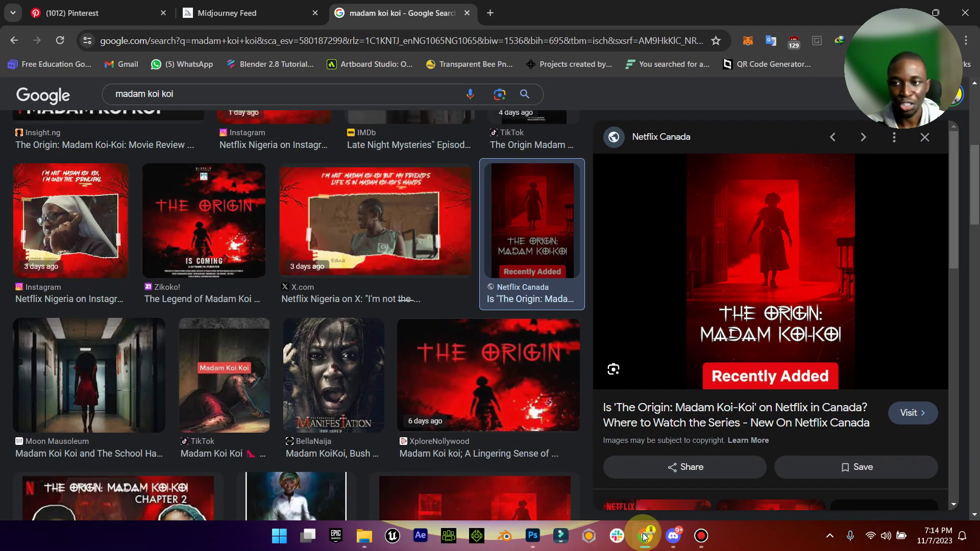
click(644, 535)
click(358, 396)
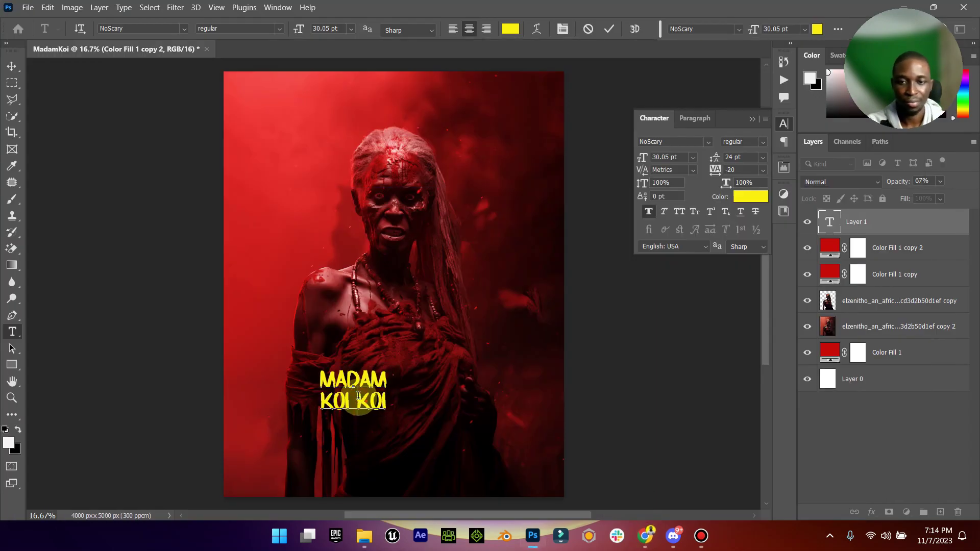
key(BackSpace)
text(-)
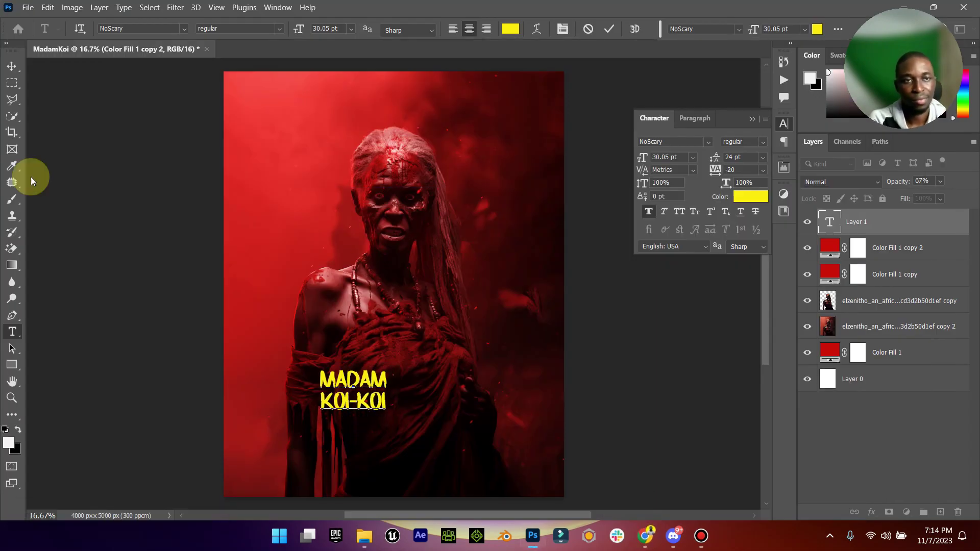
Change the colour of the whole title to white (ffffff)
key(ctrl+a)
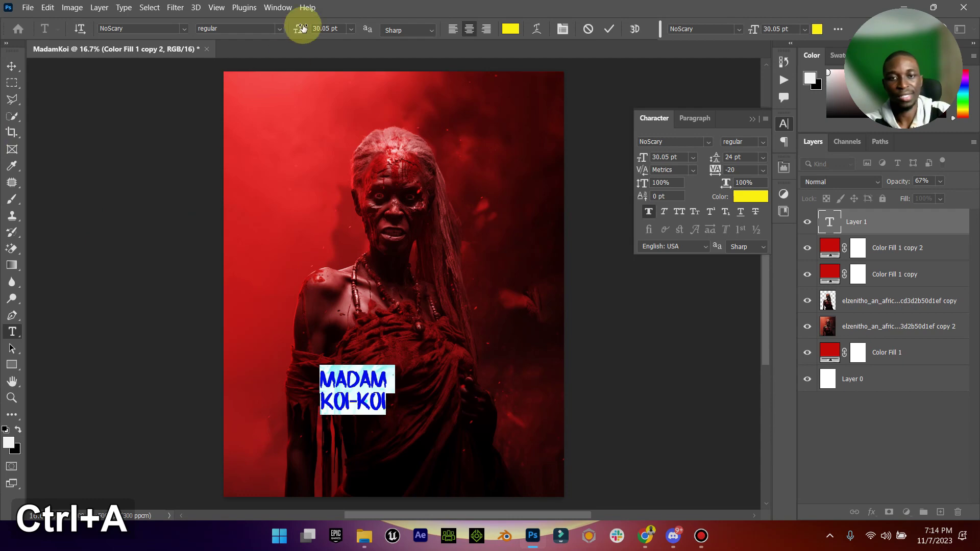
click(510, 29)
drag(628, 174, 554, 100)
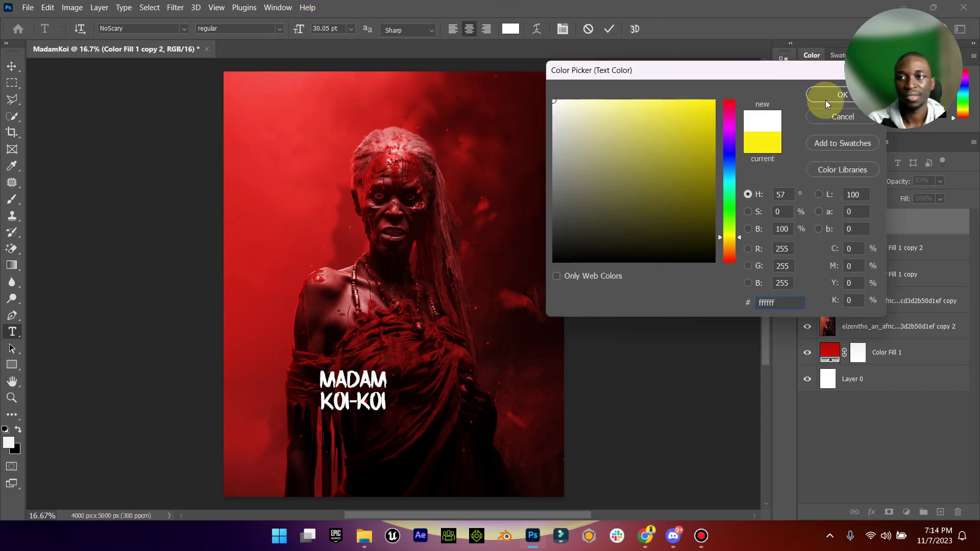
click(825, 100)
Scale the title to about 152% and centre it horizontally over the lower part of the woman's dress
click(11, 66)
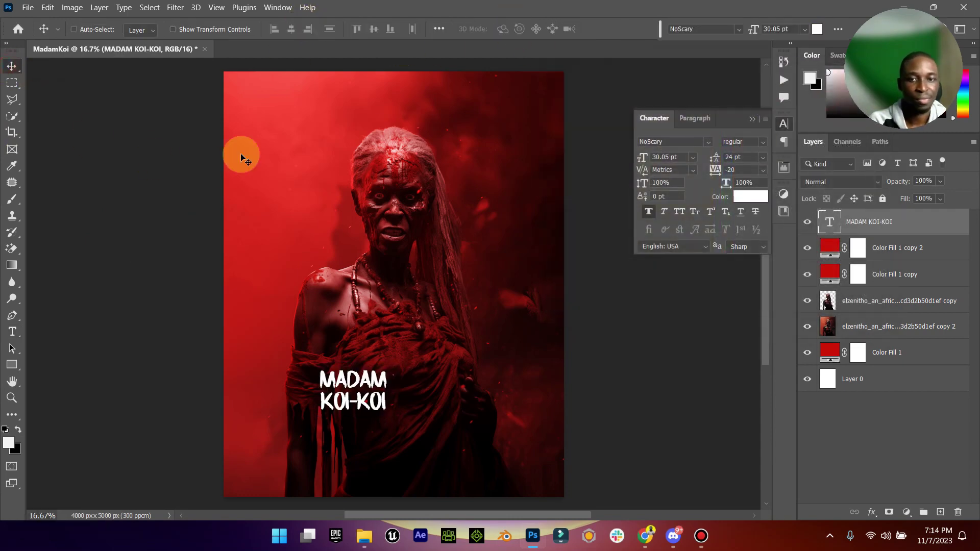
click(194, 30)
drag(385, 374, 461, 338)
drag(379, 406, 376, 449)
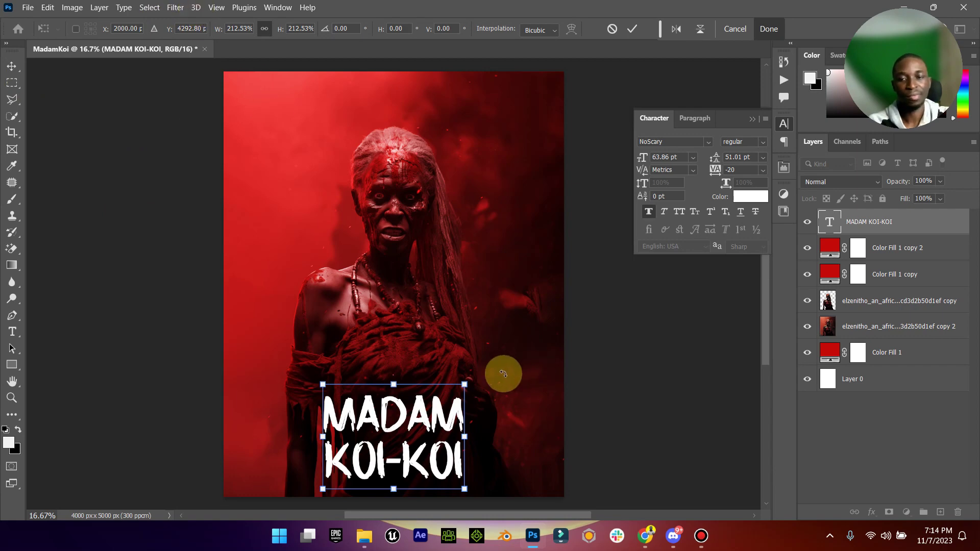
key(alt)
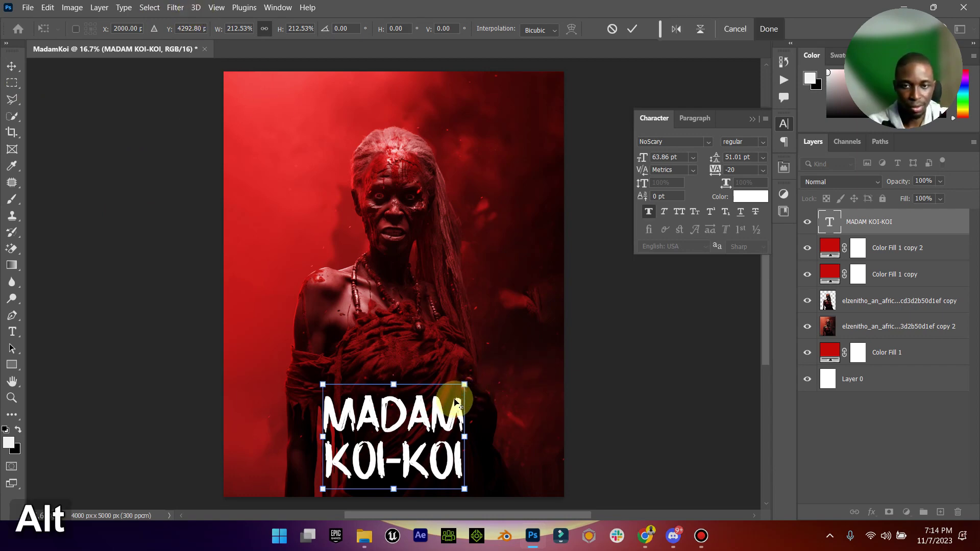
drag(468, 383, 452, 404)
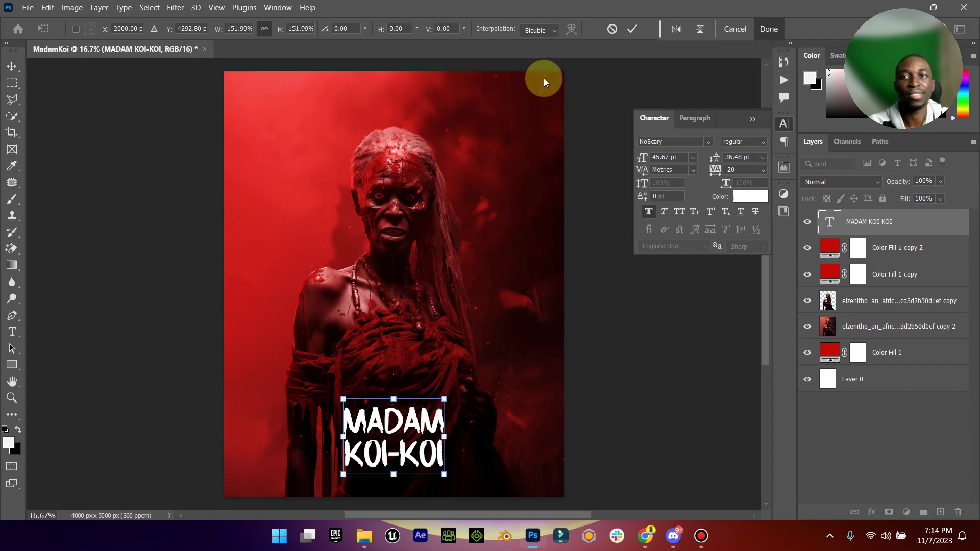
click(768, 30)
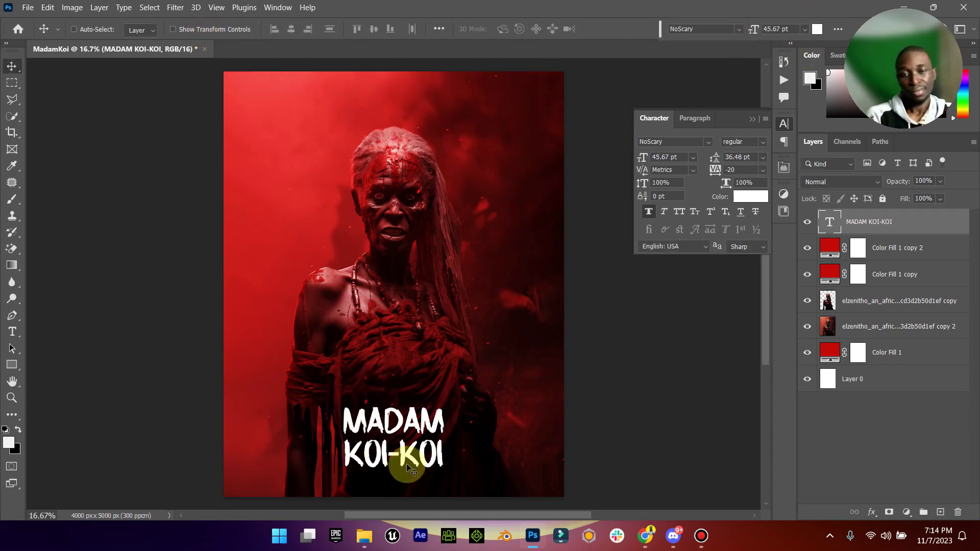
drag(411, 447, 411, 439)
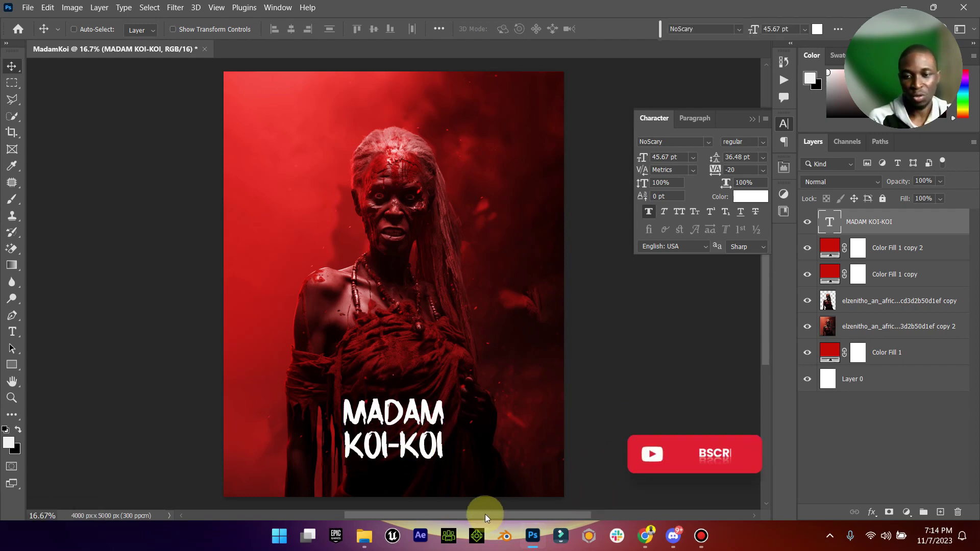
Place the Logonetflix image from File Explorer, shrink it and move it to the poster's upper right corner
click(364, 536)
drag(356, 154, 462, 300)
drag(232, 336, 494, 257)
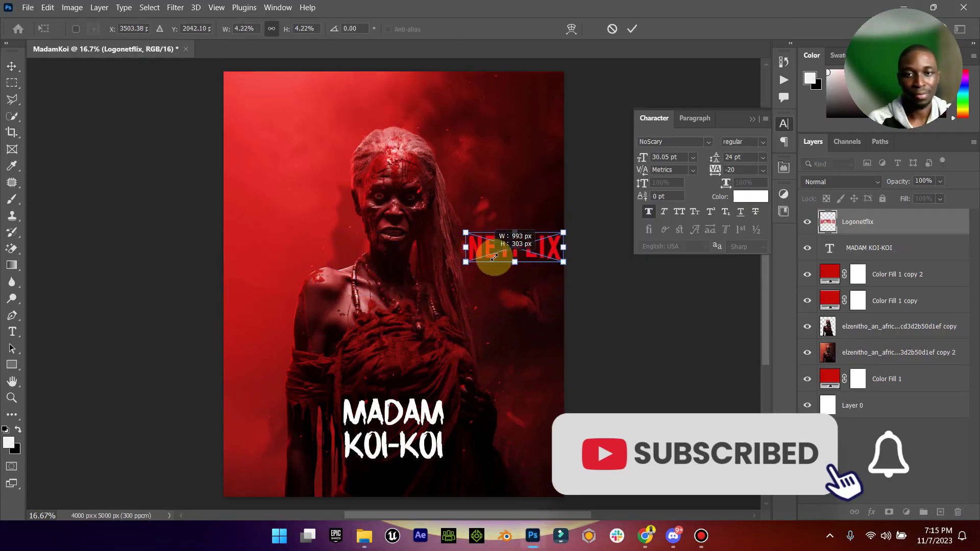
click(633, 29)
drag(548, 241, 526, 106)
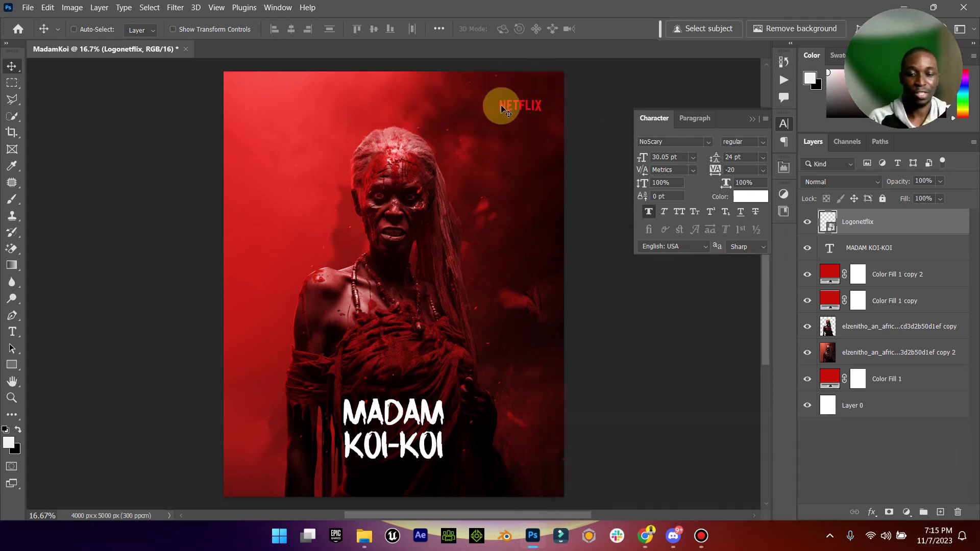
Turn the Netflix logo white by raising its Hue/Saturation lightness to the maximum
click(72, 7)
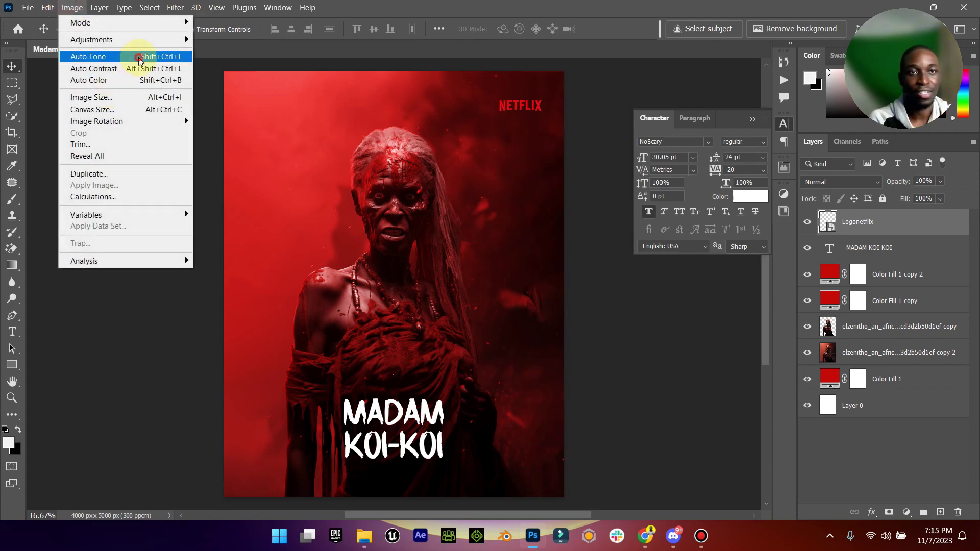
mouse_move(153, 40)
click(266, 104)
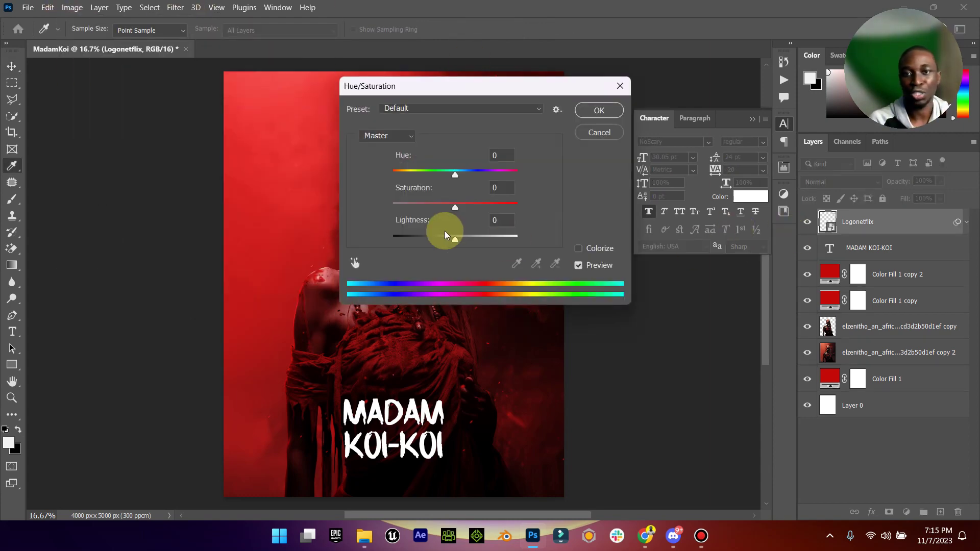
drag(455, 240, 700, 200)
click(591, 111)
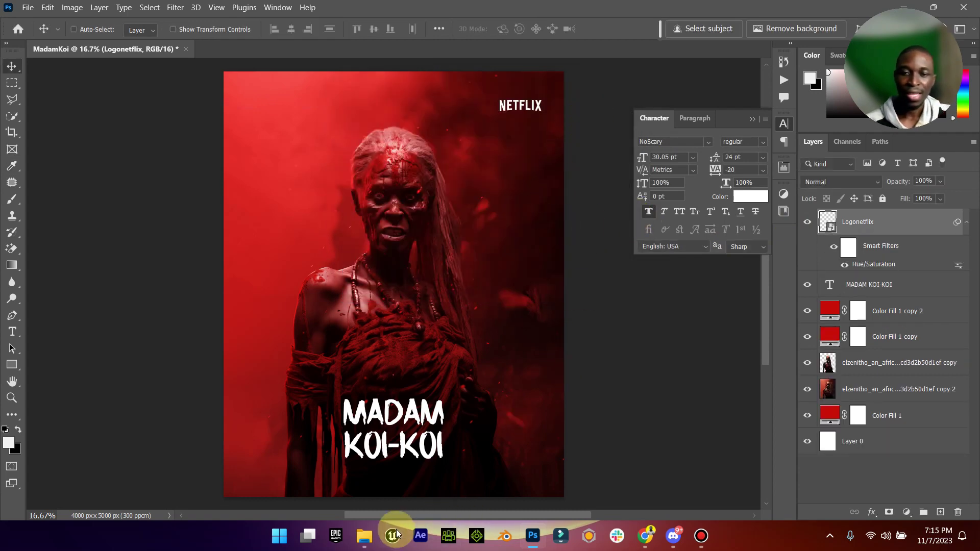
Place the pngwing.com (1) hand image at about 2.75% scale over the start of "MADAM", and rasterize its layer
click(373, 537)
drag(179, 134, 475, 415)
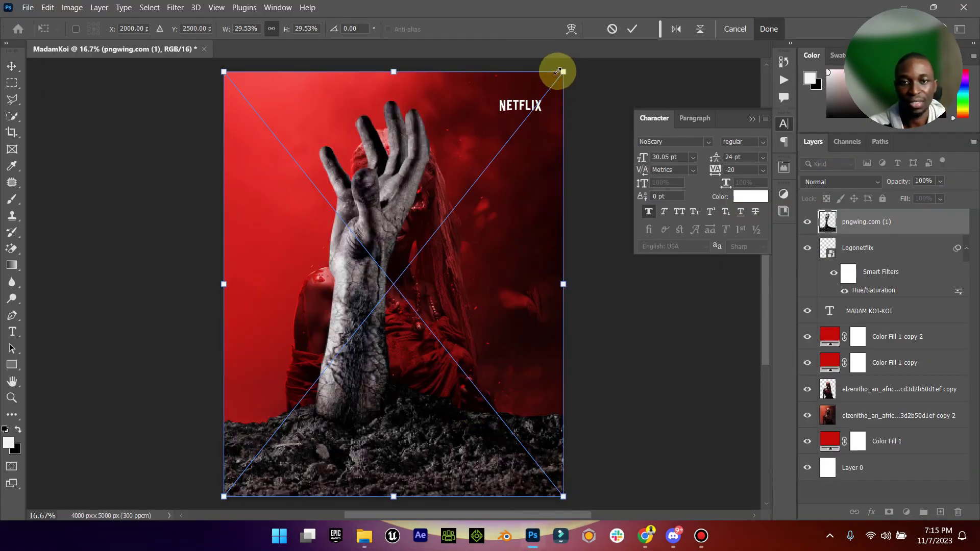
drag(563, 69, 381, 386)
drag(407, 347, 383, 374)
scroll(384, 374, up, 2)
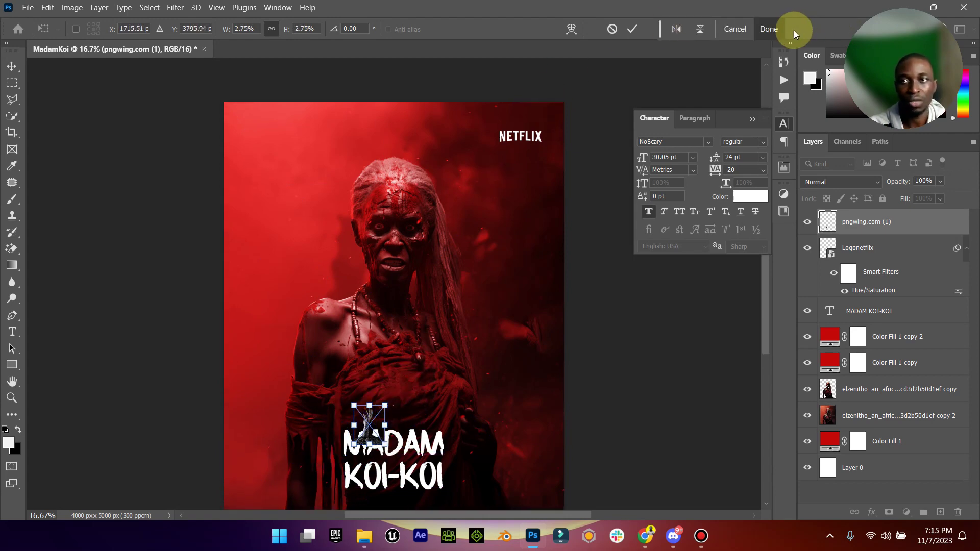
click(769, 29)
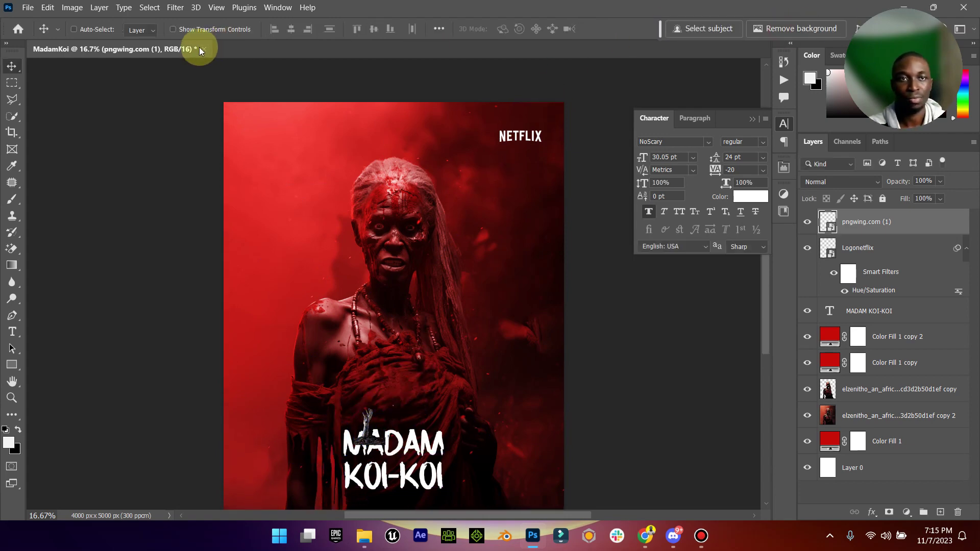
right_click(870, 221)
click(797, 249)
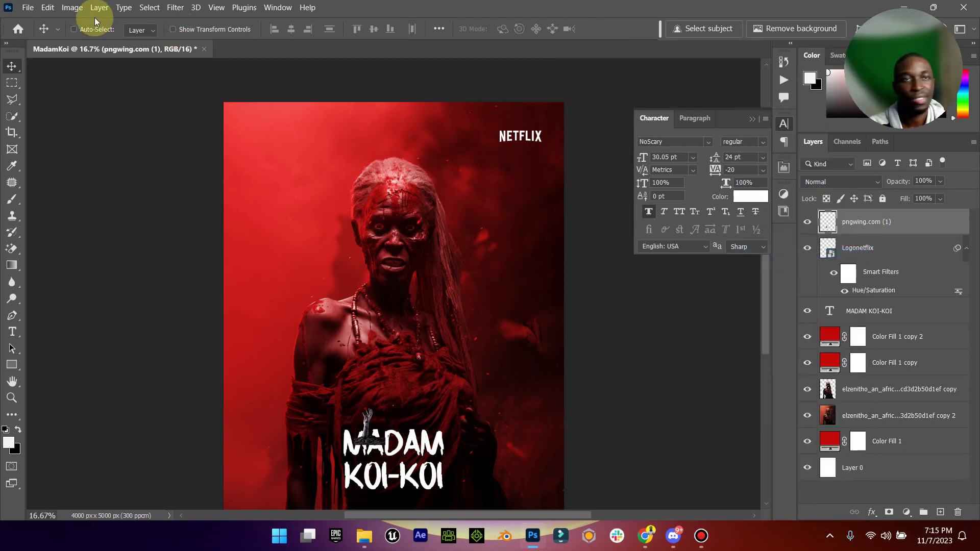
Turn the hand on the pngwing.com (1) layer white by setting its Hue/Saturation lightness to +100
click(72, 8)
mouse_move(129, 39)
click(265, 106)
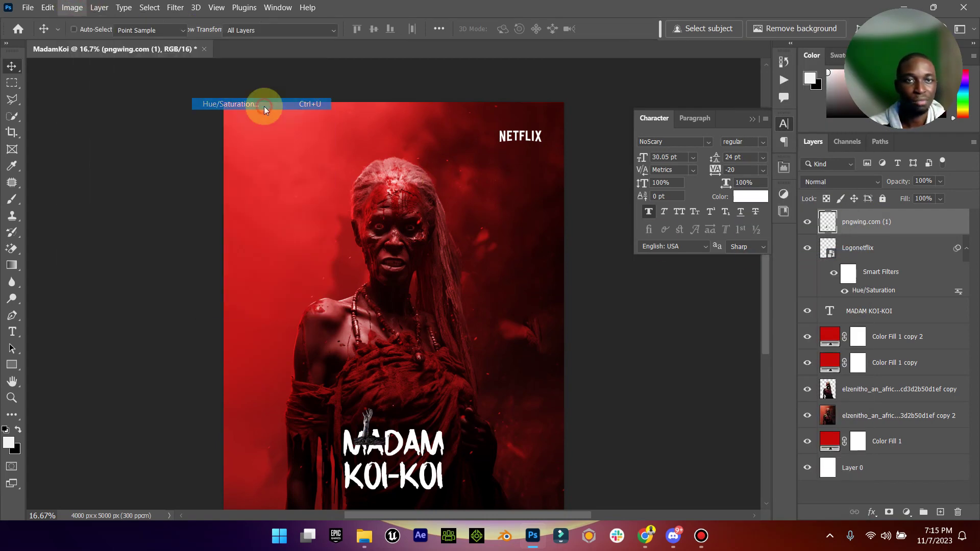
drag(455, 236, 627, 236)
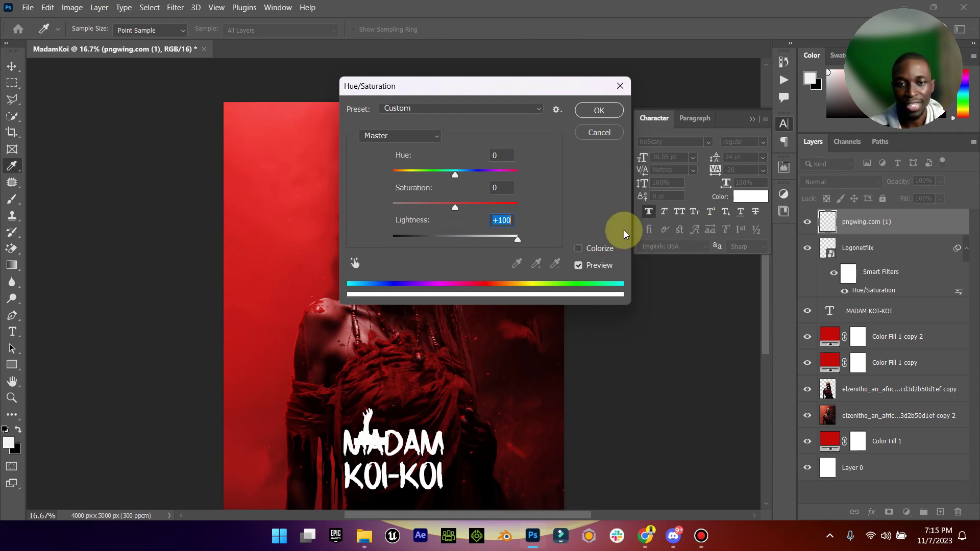
click(601, 111)
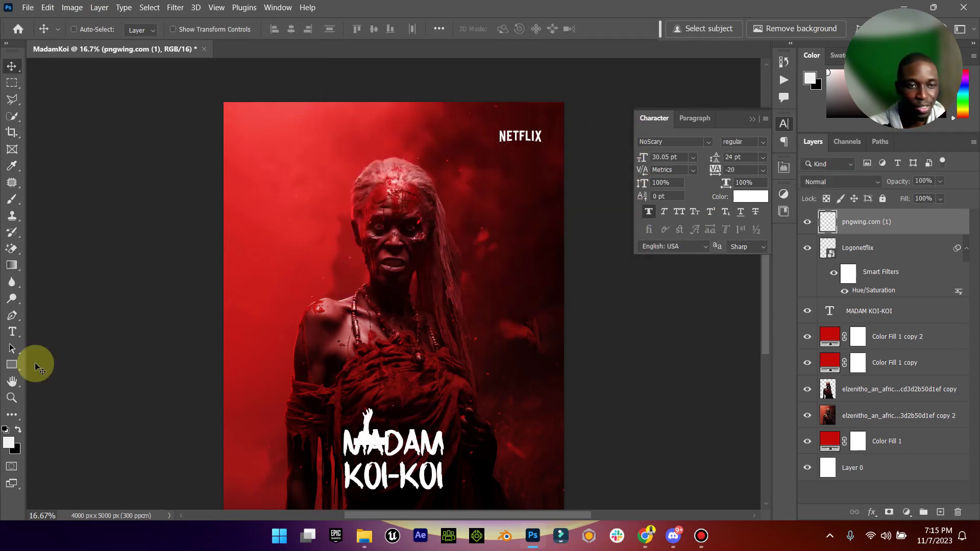
Move the white hand below the hyphen of "KOI-KOI" and scale it to about 78.75%
scroll(99, 376, down, 3)
click(12, 398)
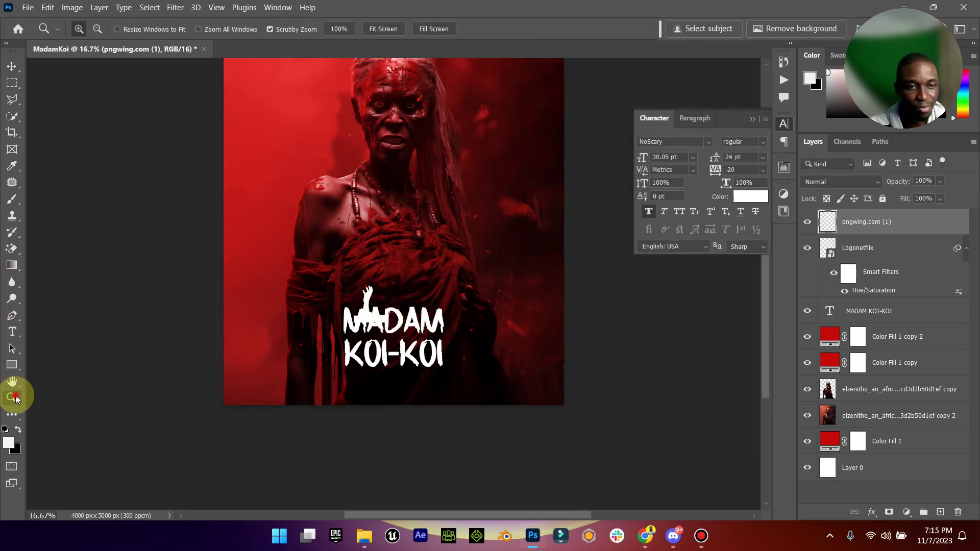
drag(396, 360, 459, 328)
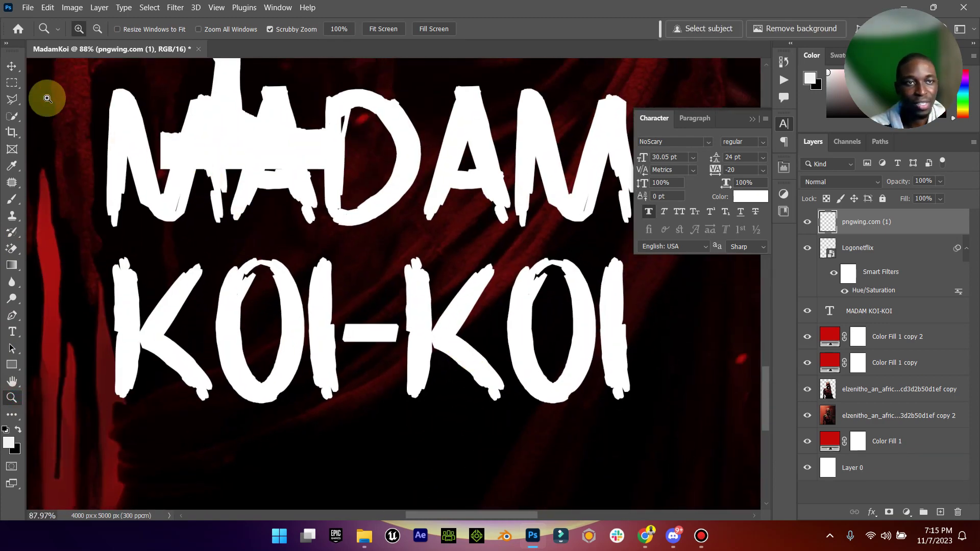
click(12, 65)
drag(231, 105, 343, 341)
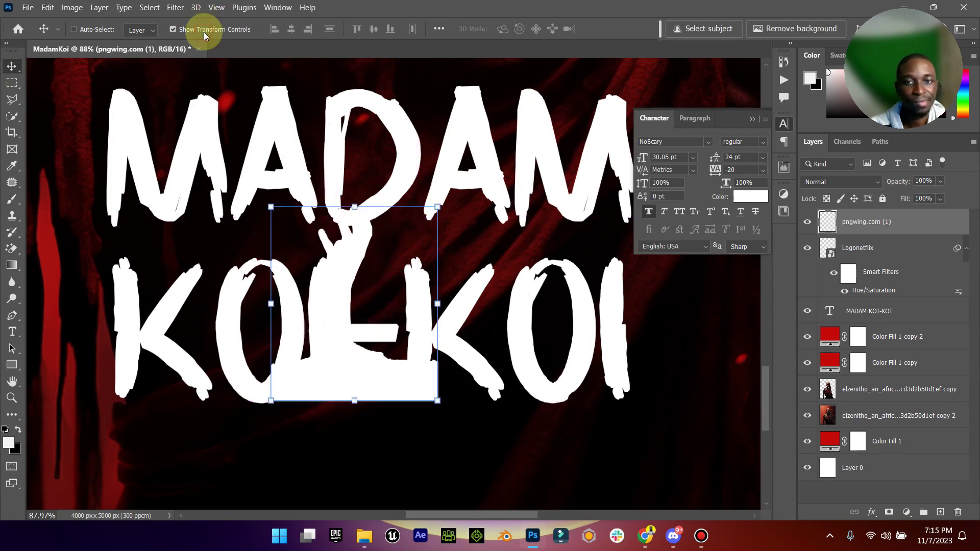
drag(439, 207, 402, 247)
drag(379, 339, 409, 430)
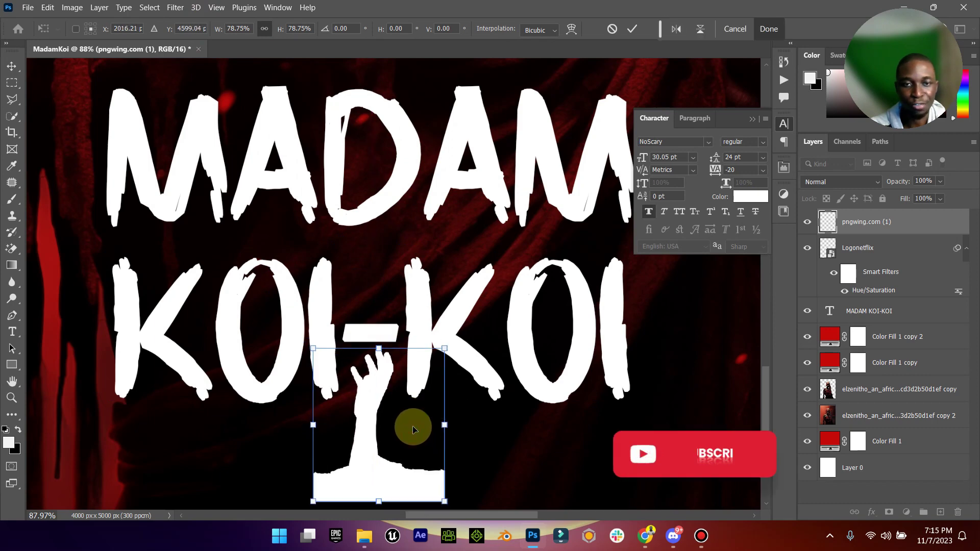
scroll(407, 394, down, 2)
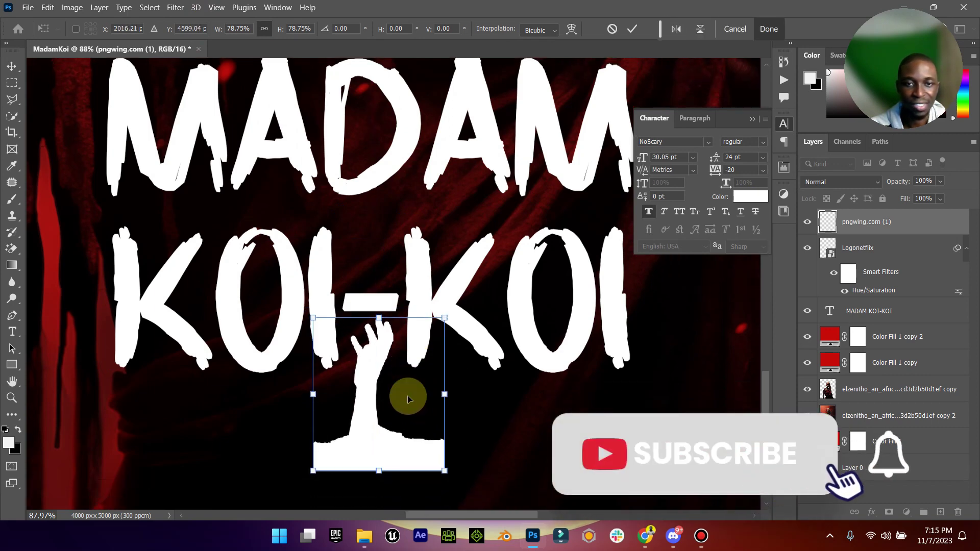
mouse_move(373, 404)
mouse_down()
mouse_move(357, 280)
mouse_move(368, 301)
mouse_move(358, 396)
mouse_up()
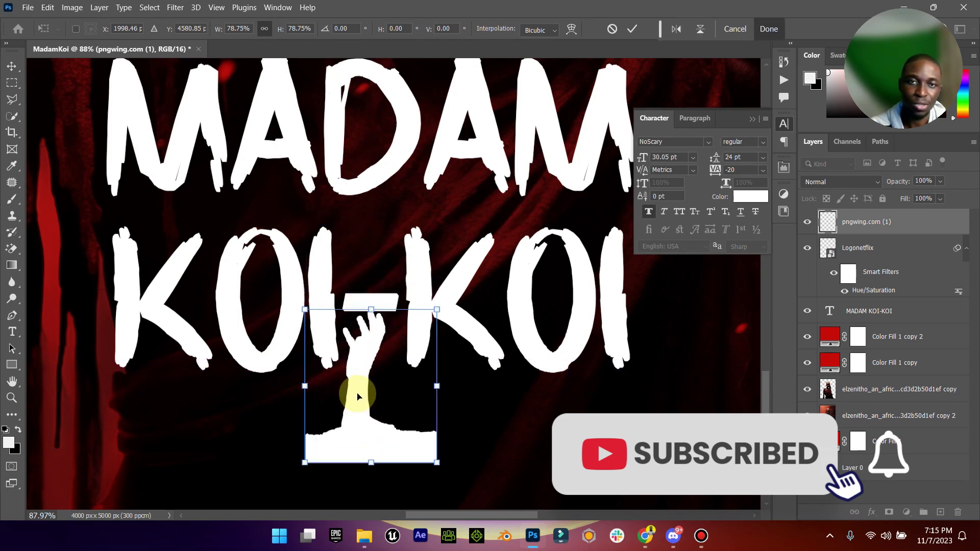
click(11, 66)
click(192, 30)
Cut away the ground on both sides of the forearm with a polygonal lasso selection, then deselect
click(11, 99)
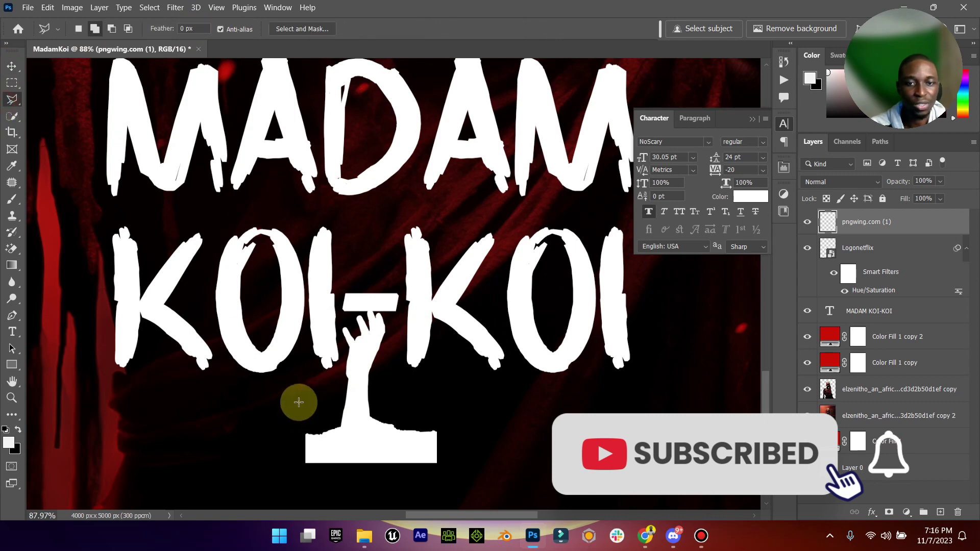
click(340, 471)
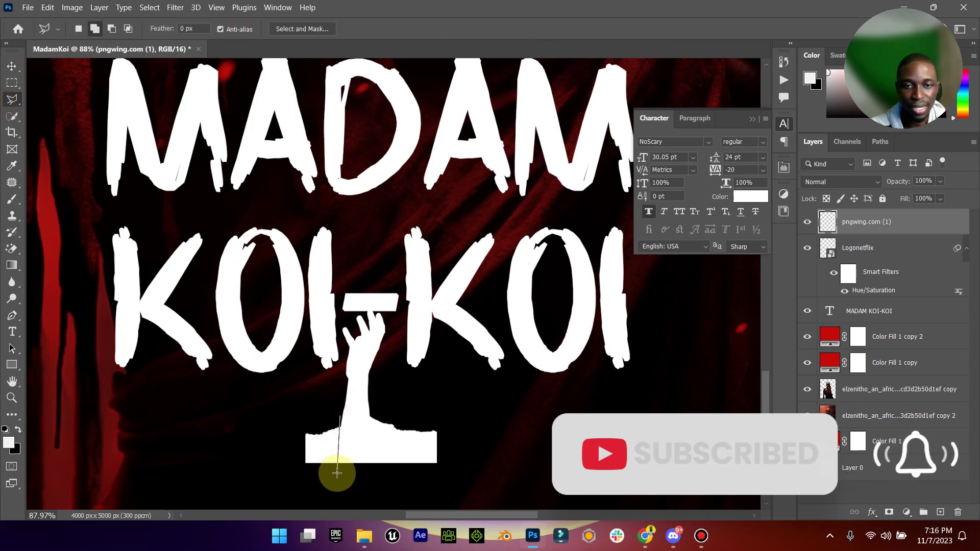
click(364, 473)
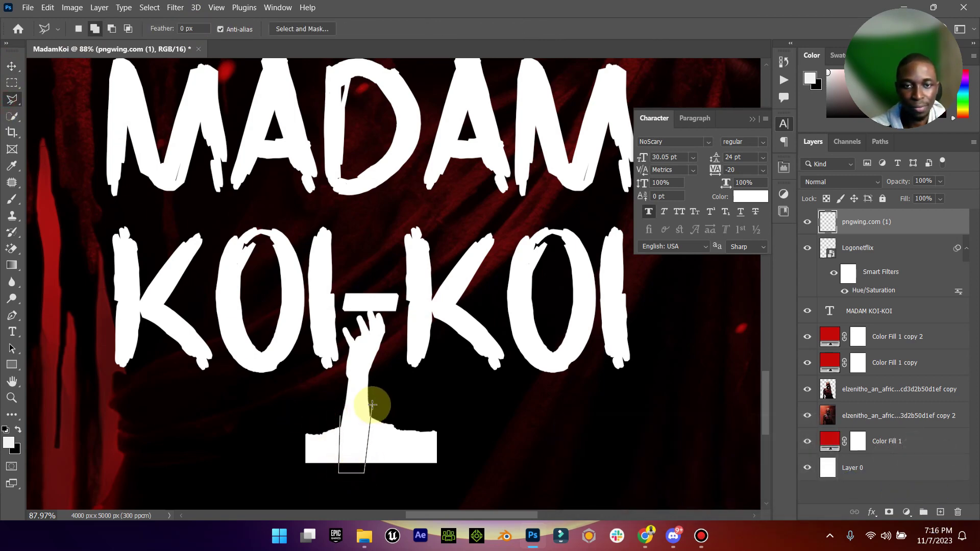
click(467, 500)
click(223, 484)
double_click(227, 408)
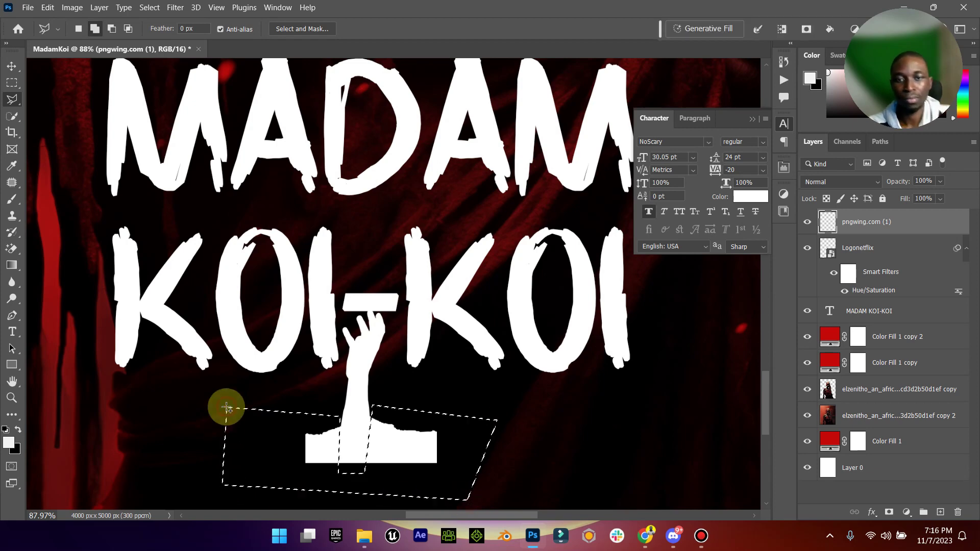
key(Delete)
right_click(286, 380)
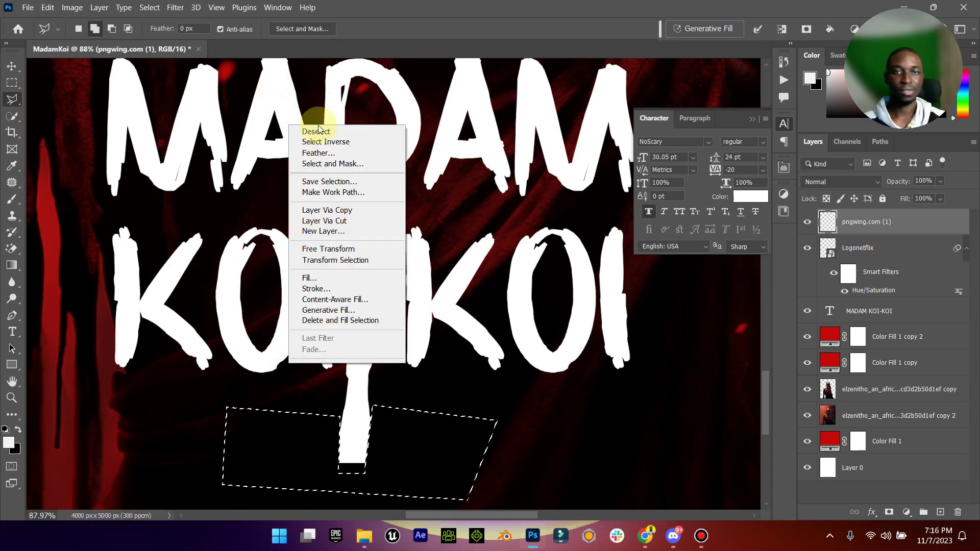
click(339, 134)
Scale the trimmed hand to about 80.3%, tilt it about -13° and move it above the hyphen of "KOI-KOI"
click(11, 66)
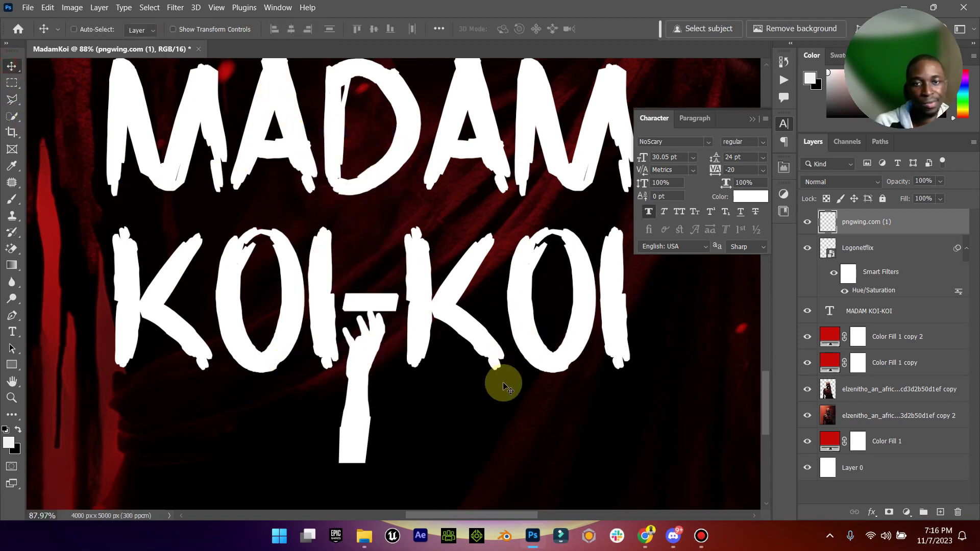
drag(360, 382, 426, 260)
click(217, 30)
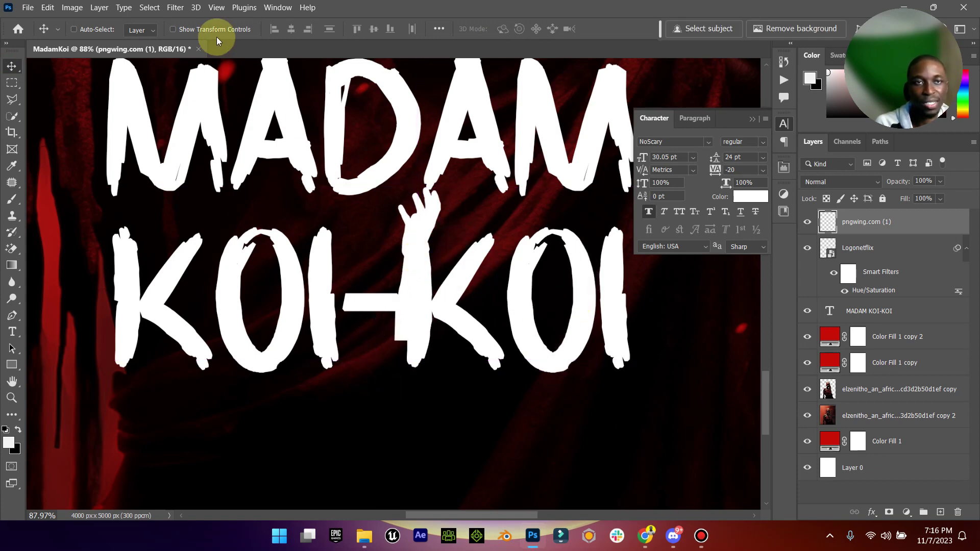
drag(452, 177, 427, 208)
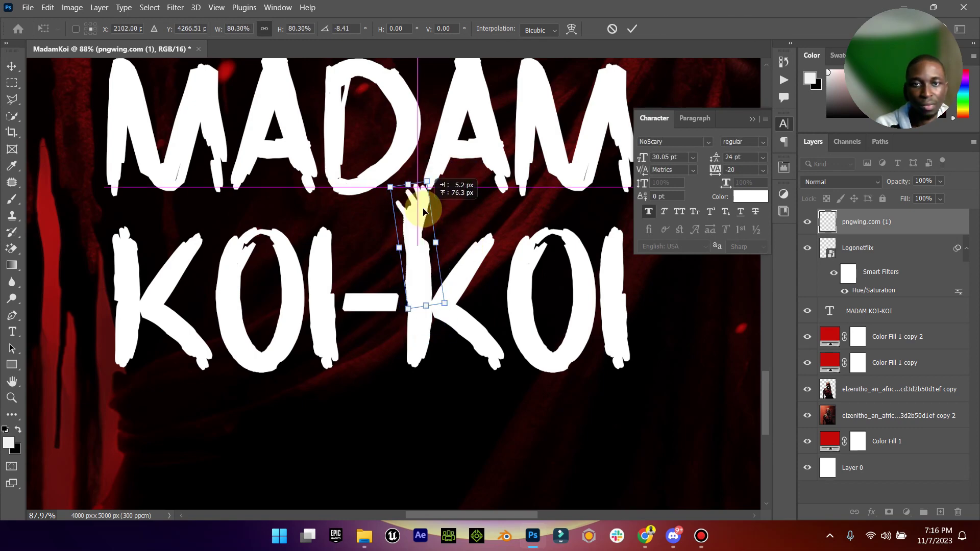
drag(460, 312, 367, 268)
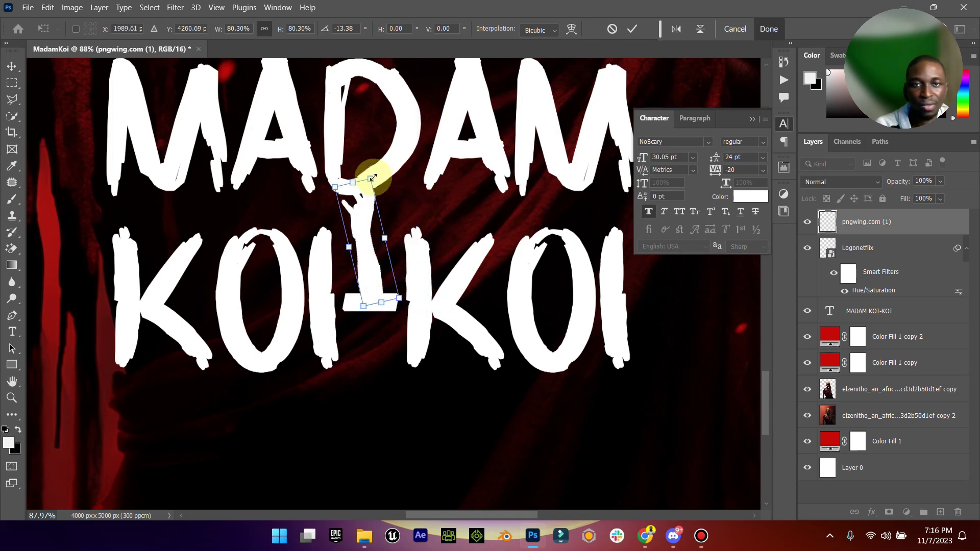
Move the hand onto the stem of the first K in "KOI-KOI", rotated about -9°, and nudge it into line
drag(384, 174, 389, 186)
drag(368, 219, 127, 213)
drag(170, 317, 175, 306)
drag(133, 242, 136, 253)
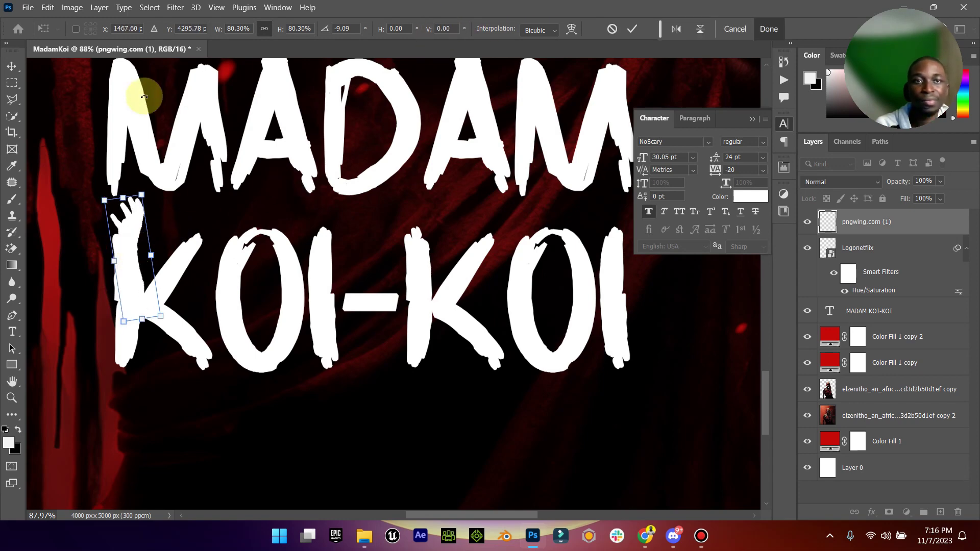
click(20, 65)
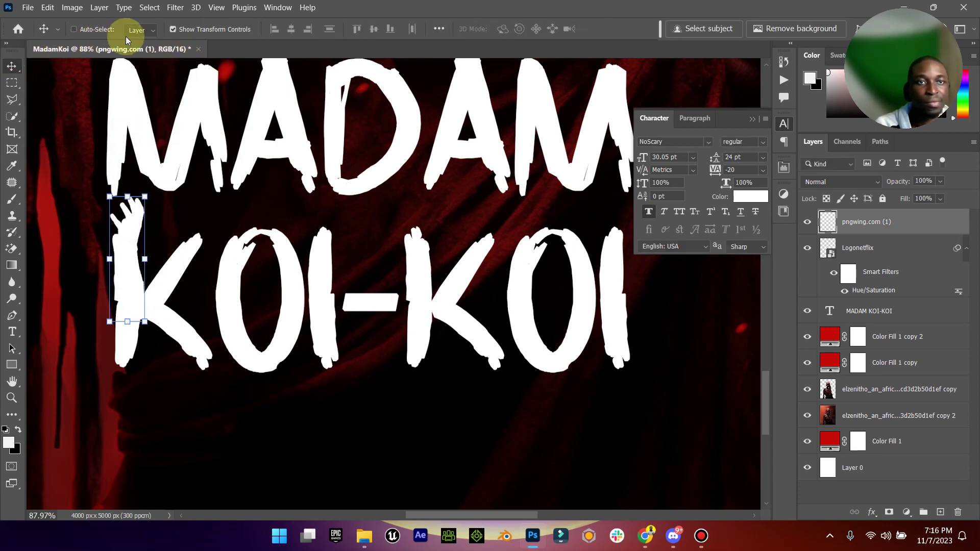
key(Left)
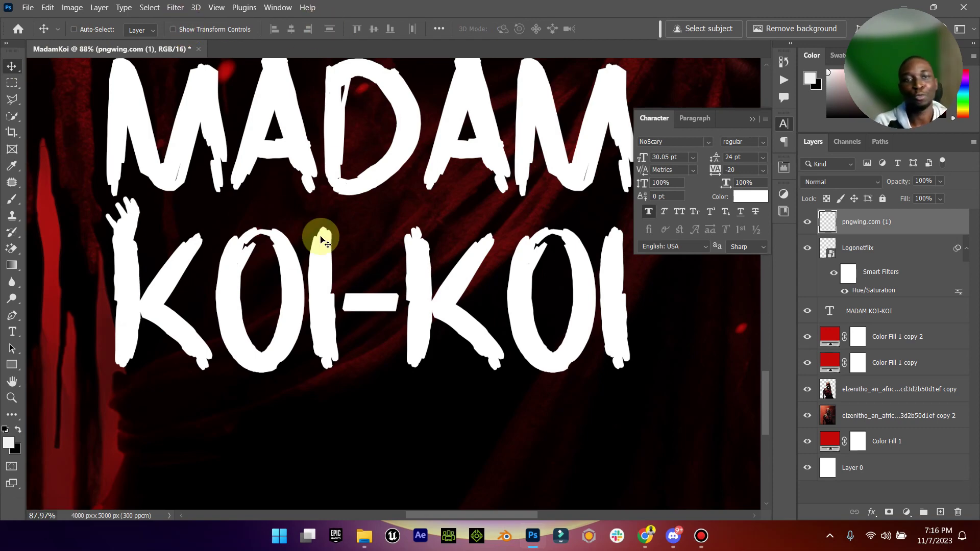
Move the pngwing.com (1) layer below the MADAM KOI-KOI text layer and shift both layers together slightly down
click(965, 250)
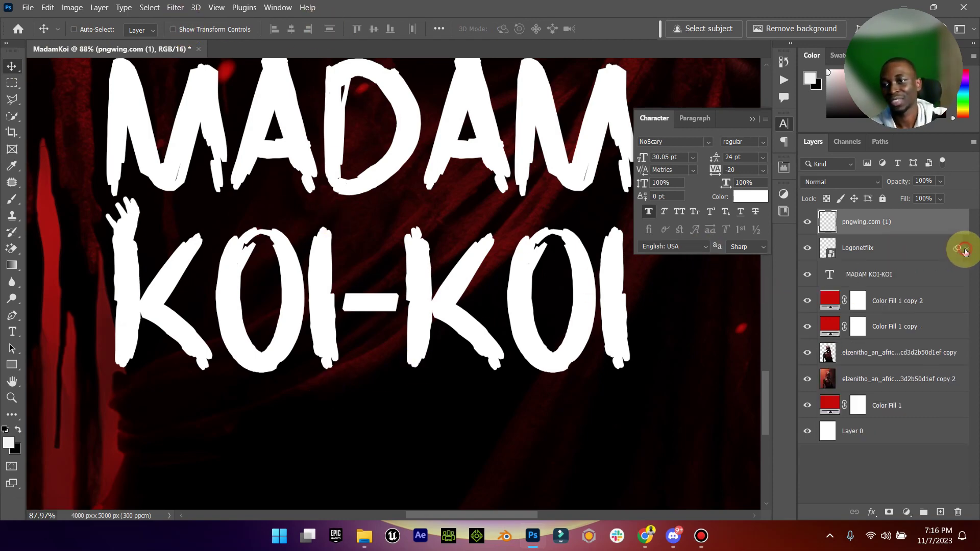
drag(930, 227, 934, 282)
double_click(12, 381)
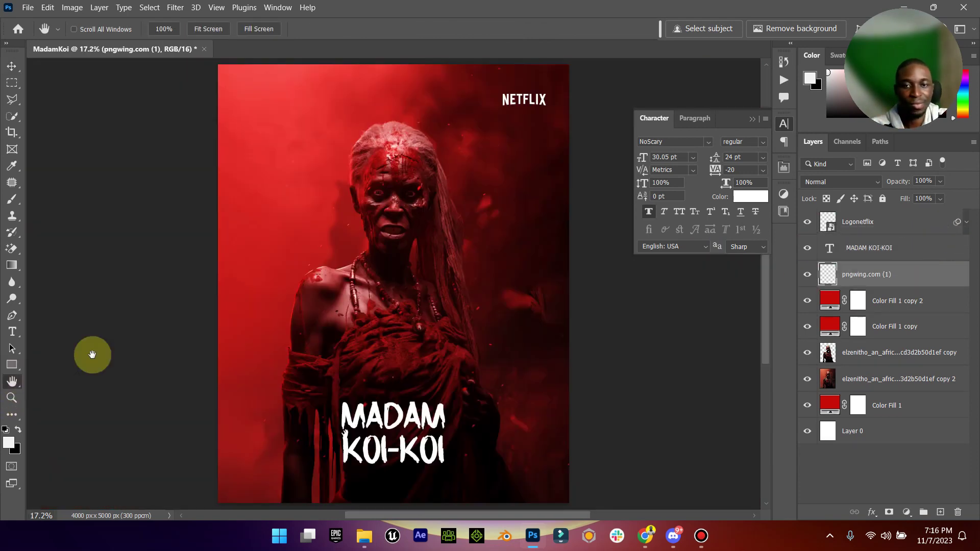
shift+click(903, 256)
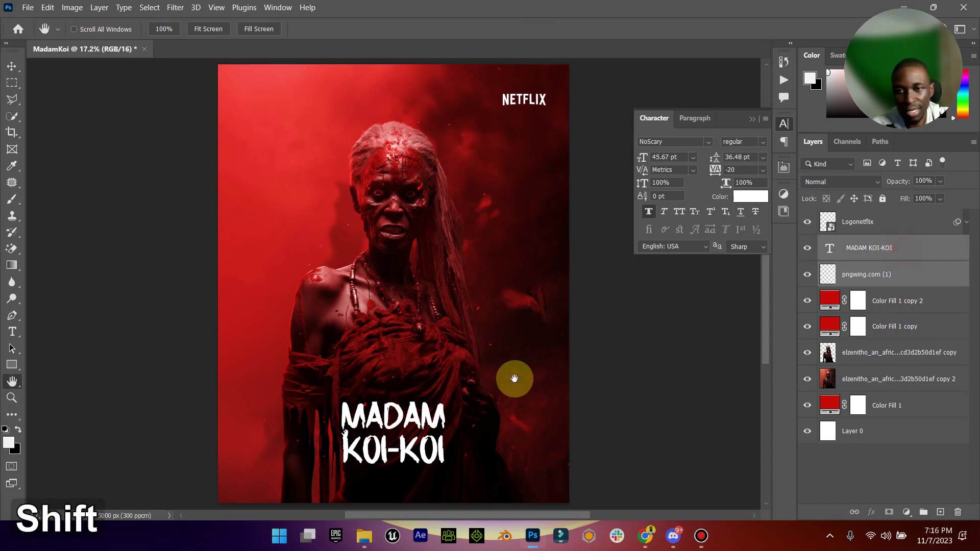
click(12, 66)
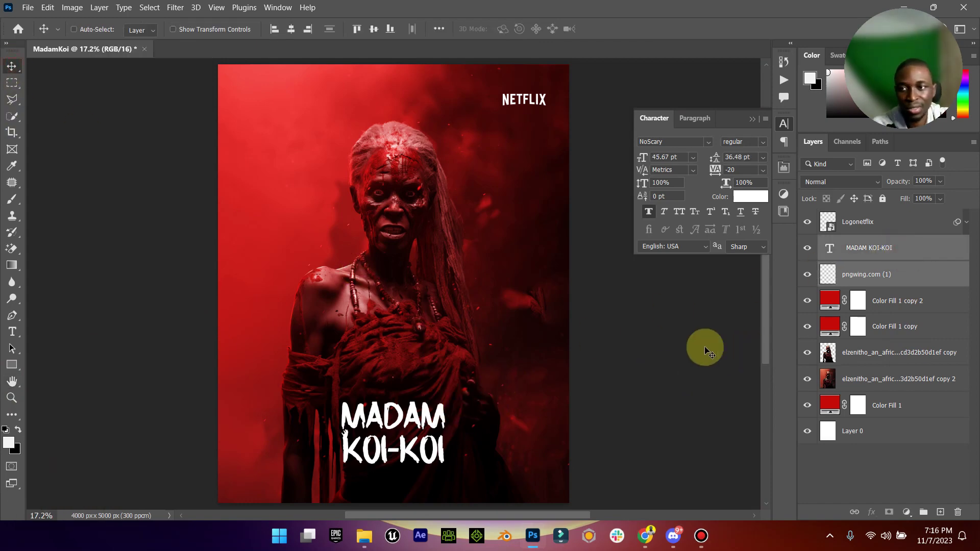
drag(532, 378, 535, 380)
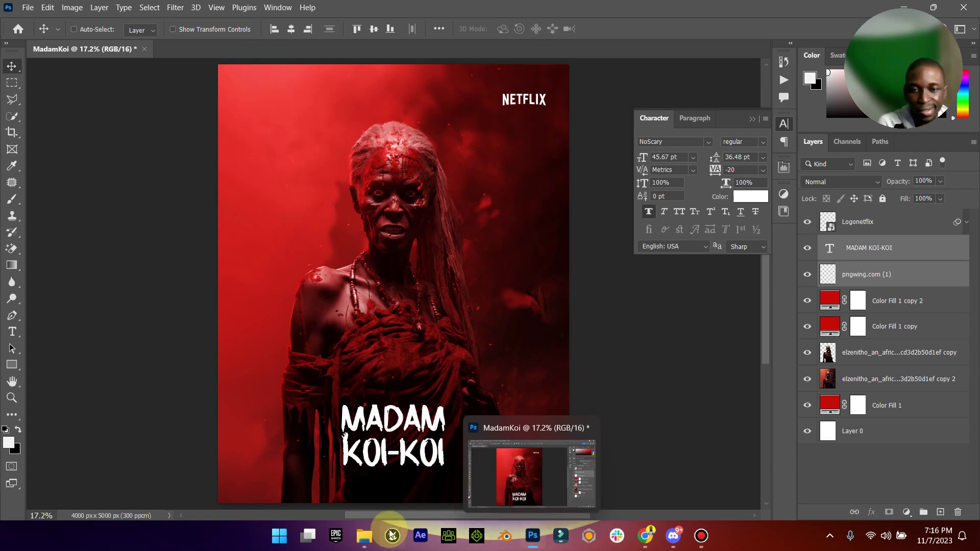
Place the pngwing.com grunge texture from File Explorer and stretch it horizontally to cover the whole poster
click(364, 546)
click(260, 120)
drag(260, 120, 473, 275)
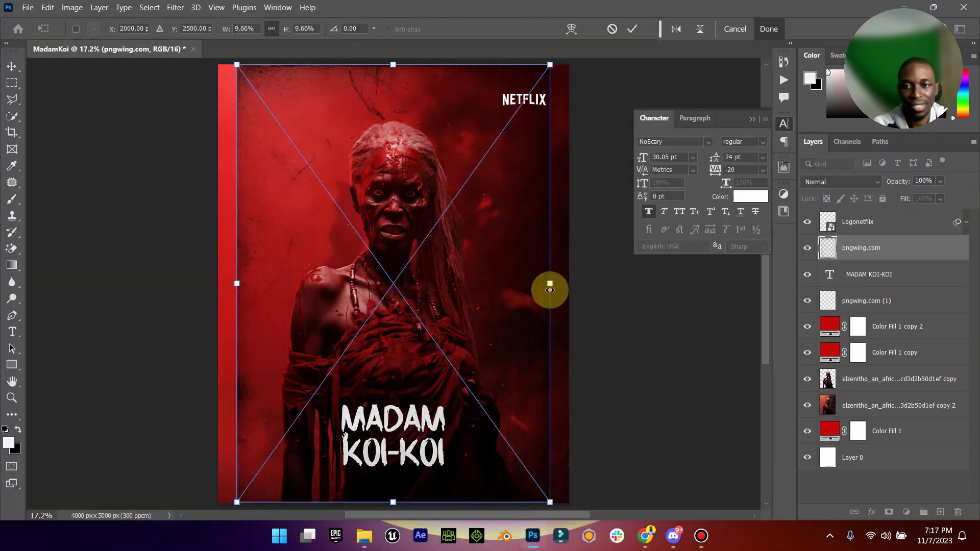
drag(545, 285, 567, 255)
key(Return)
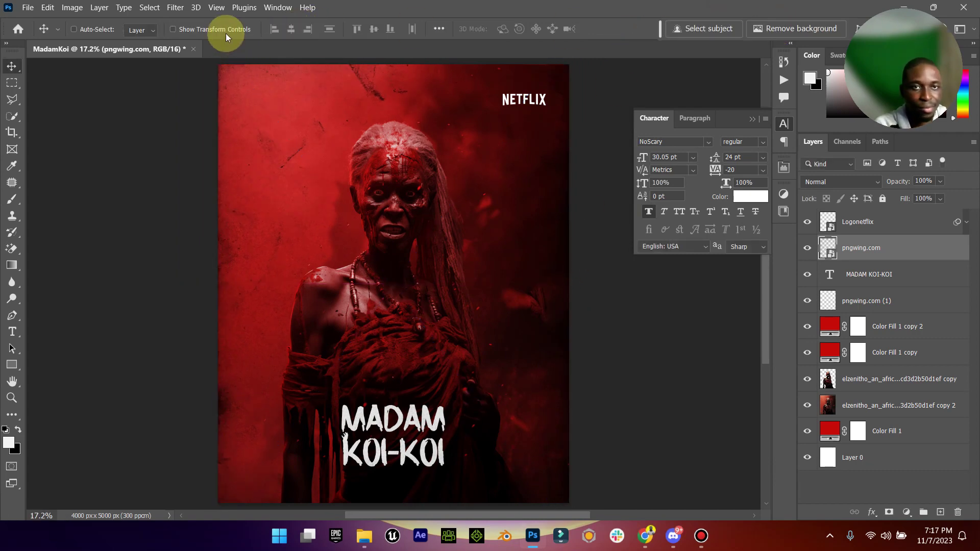
Move the grunge texture to the top of the layer stack, set its blend mode to Linear Burn and compare the poster without it
drag(915, 240, 893, 225)
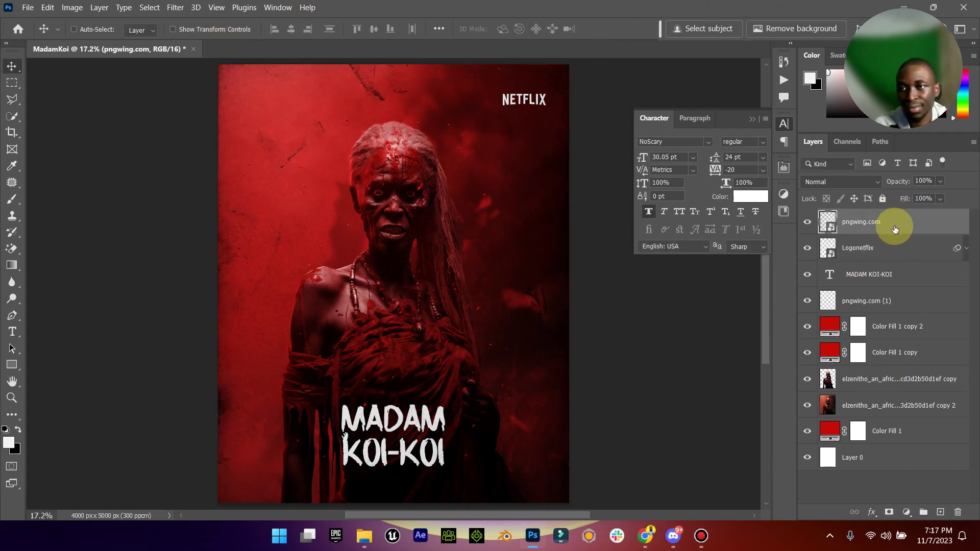
click(875, 181)
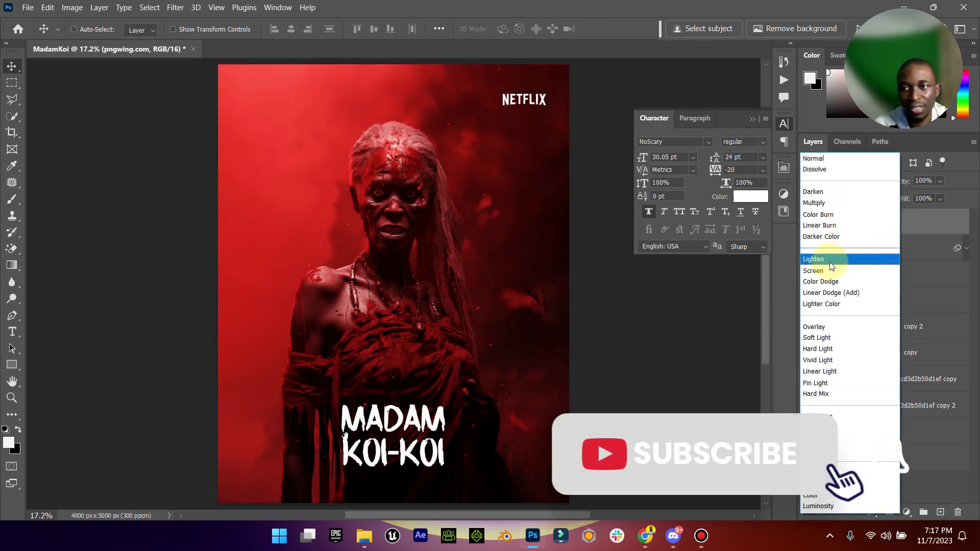
click(822, 227)
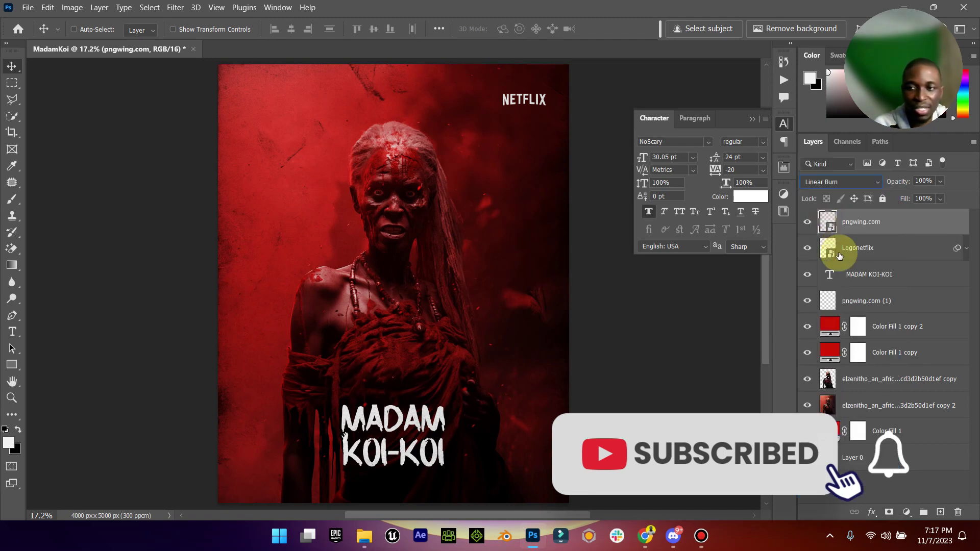
click(811, 223)
click(811, 224)
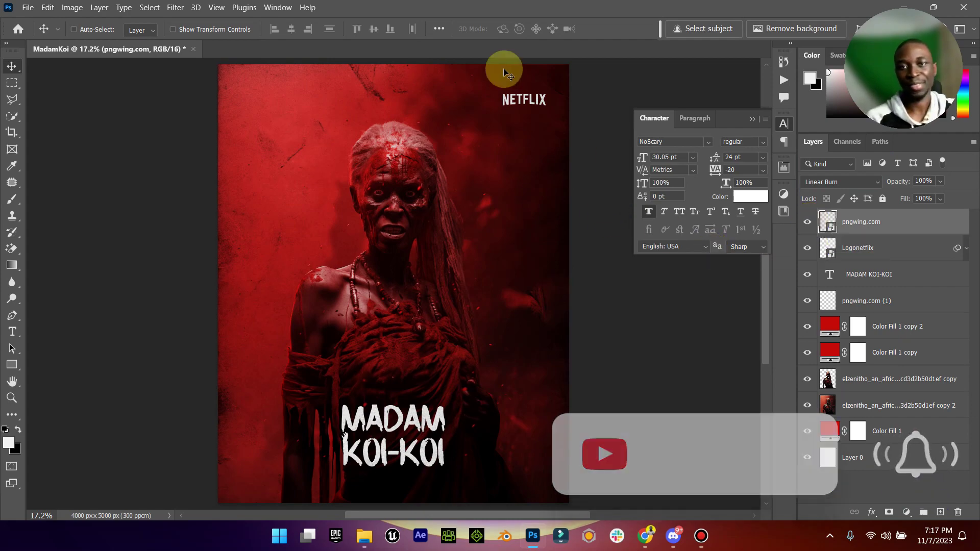
Switch to Chrome and search Google Images for "RECENTLy added", looking through the results for a Netflix-style badge
click(645, 536)
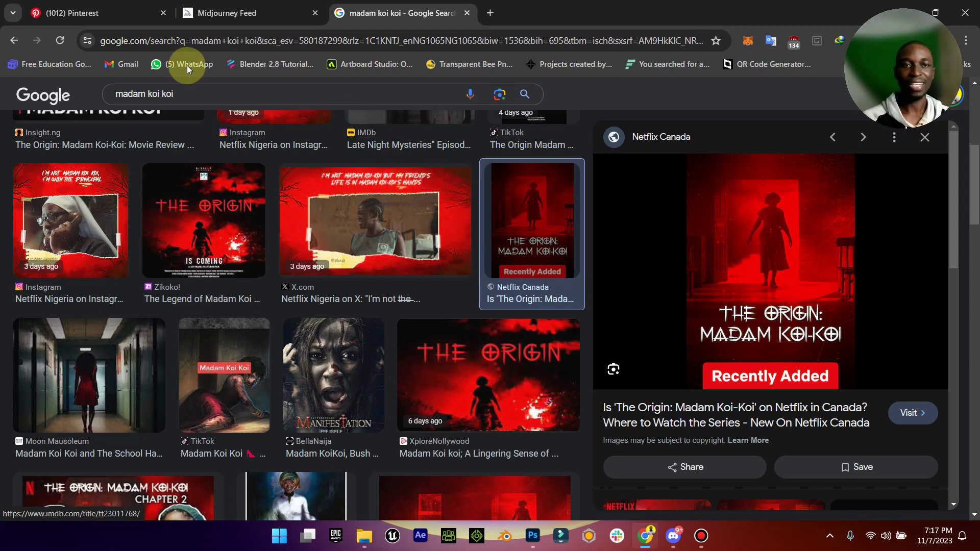
click(153, 94)
text(RE)
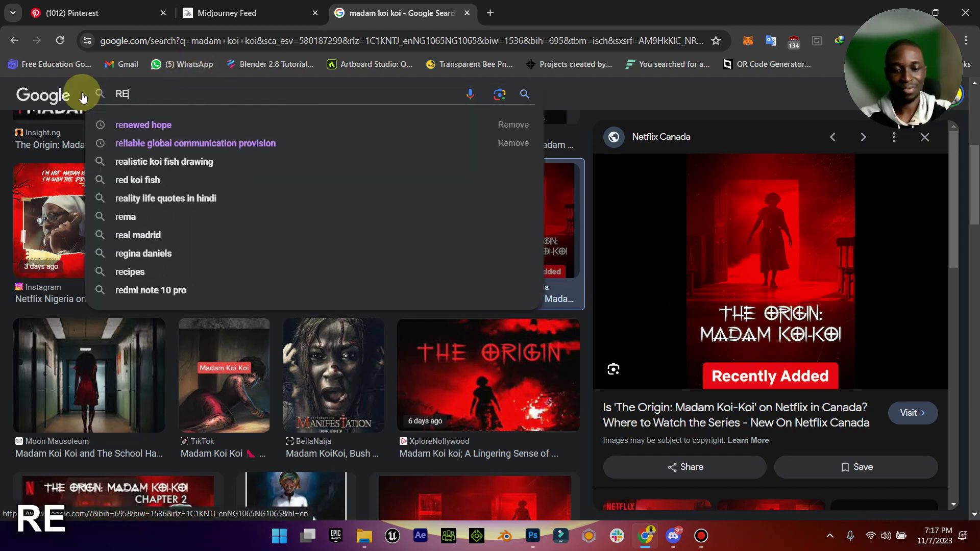
text(CENTLT)
key(BackSpace)
key(Caps_Lock)
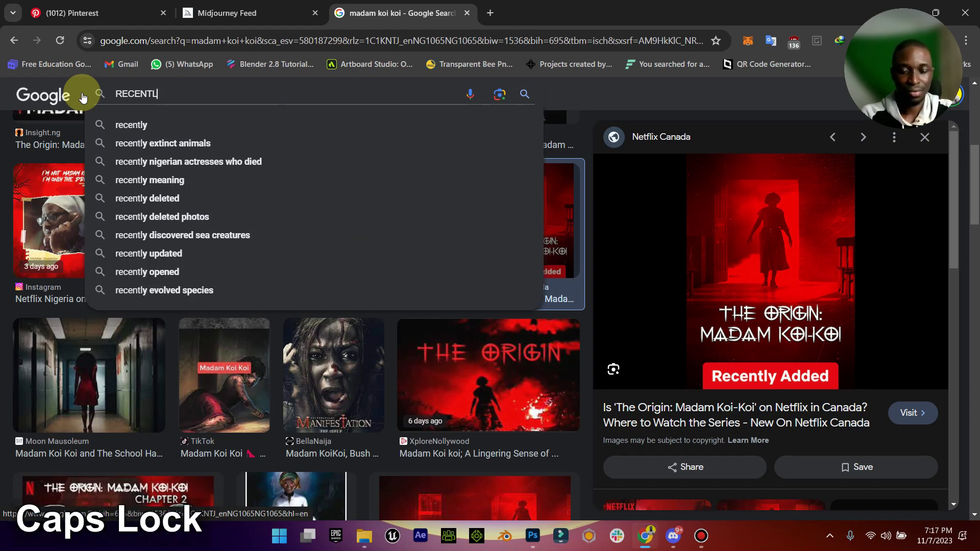
text(y added)
key(Return)
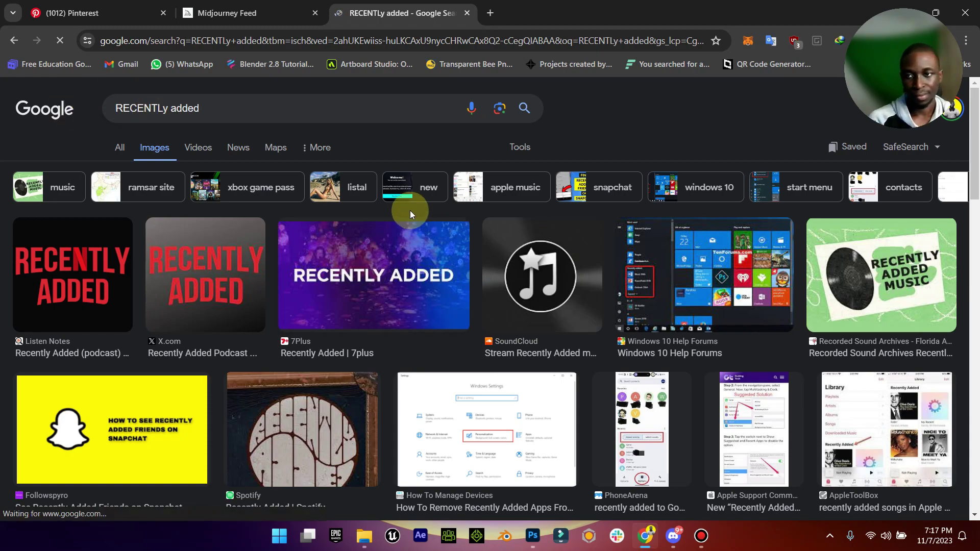
scroll(409, 210, down, 10)
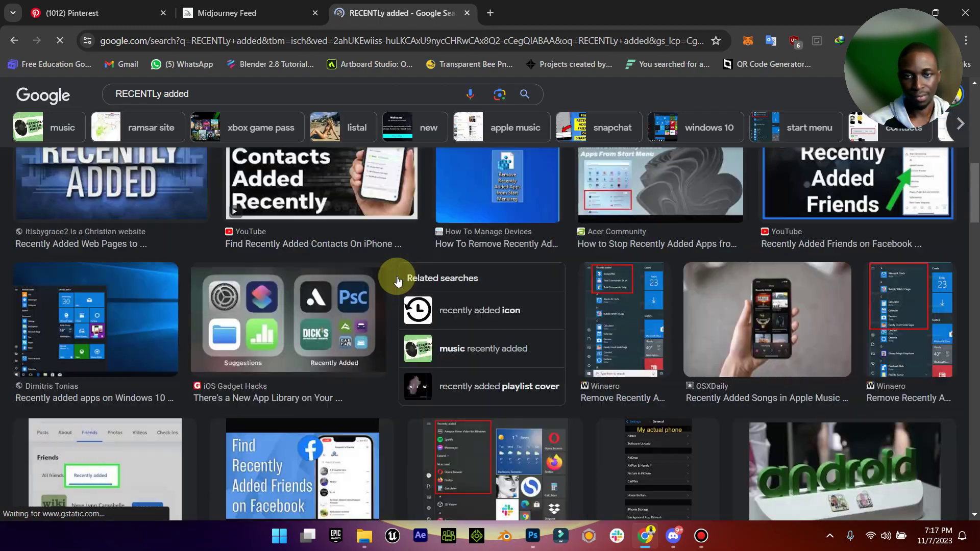
Refine the image search to "RECENTLy added png" and browse the results for a usable badge
scroll(397, 281, up, 4)
click(251, 87)
text(pn)
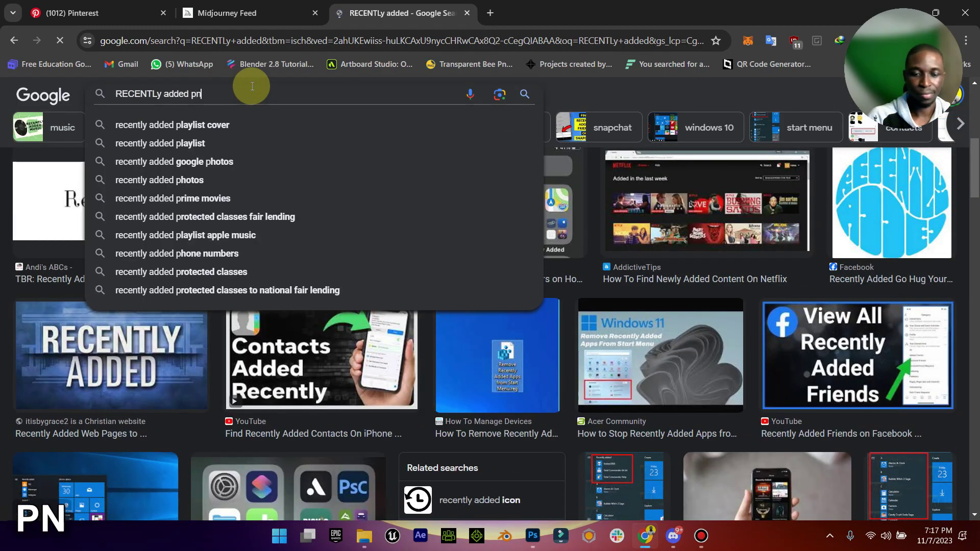
text(g)
key(Return)
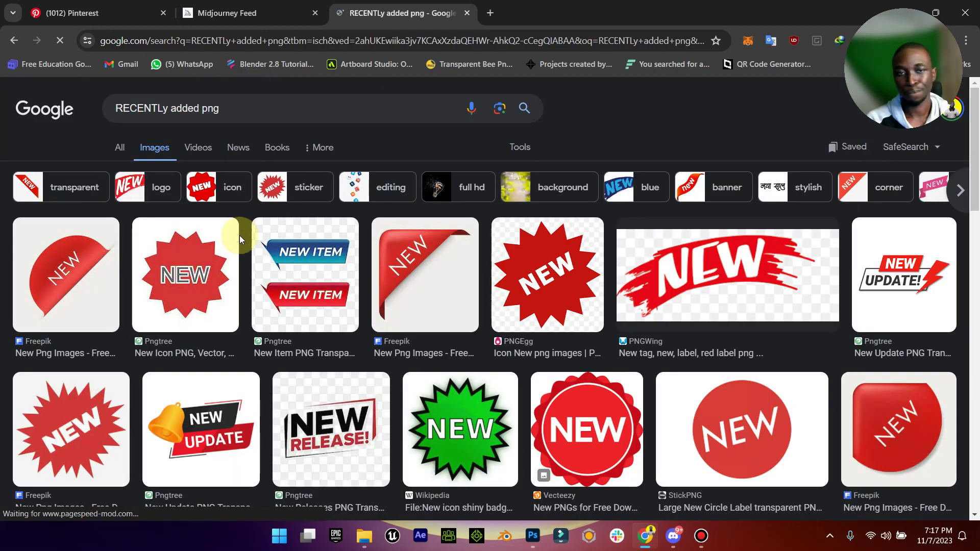
scroll(469, 416, down, 2)
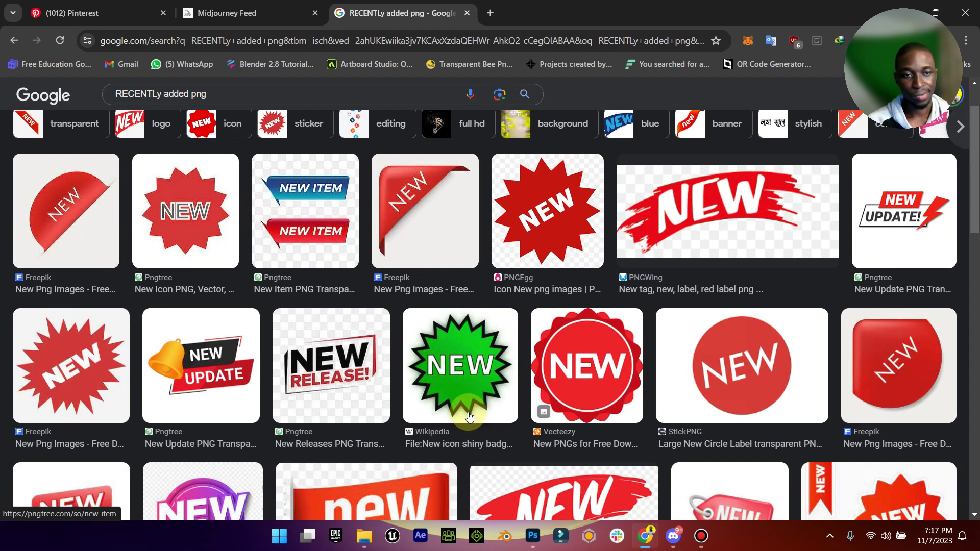
scroll(340, 219, down, 5)
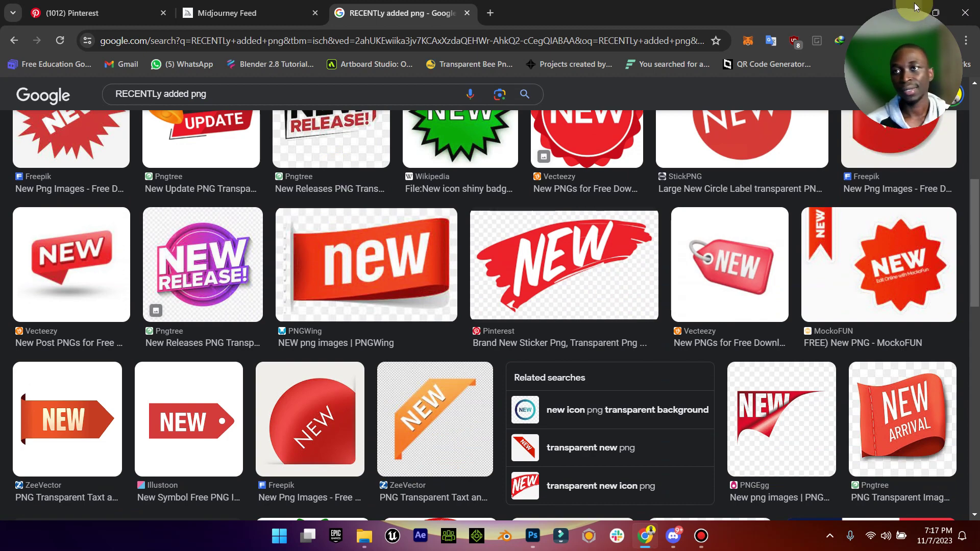
Switch back to Photoshop and collapse the Character panel to leave the poster unobstructed
click(914, 8)
click(753, 117)
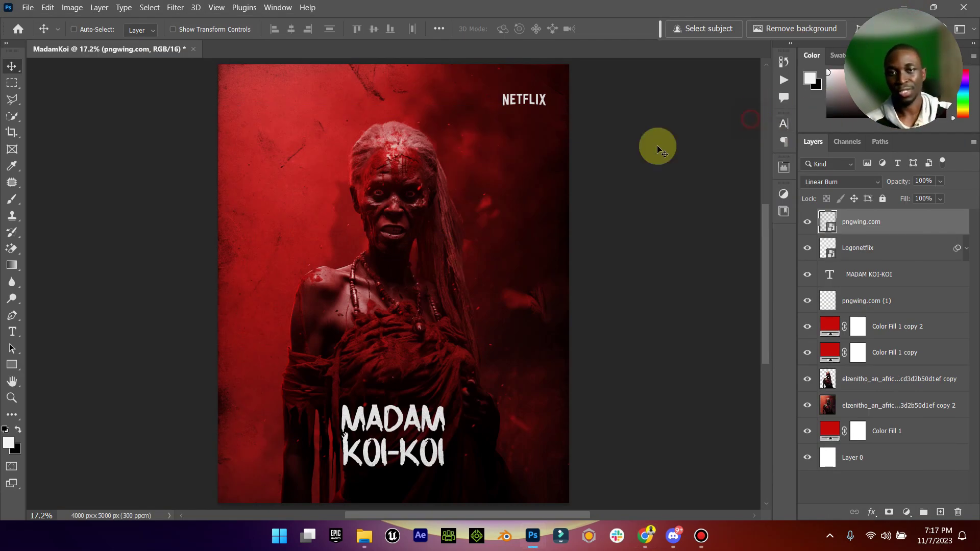
click(5, 395)
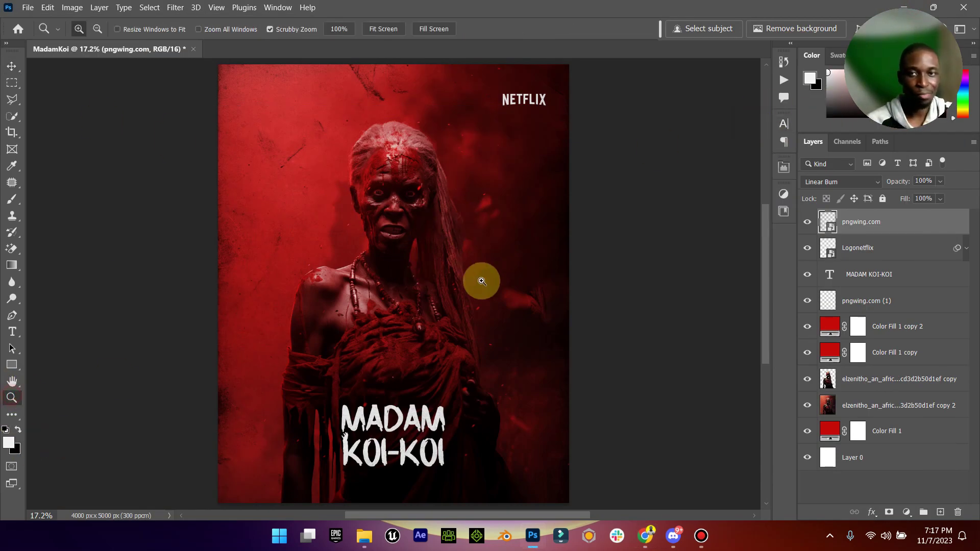
mouse_move(426, 293)
mouse_down()
mouse_move(445, 300)
mouse_move(435, 303)
mouse_up()
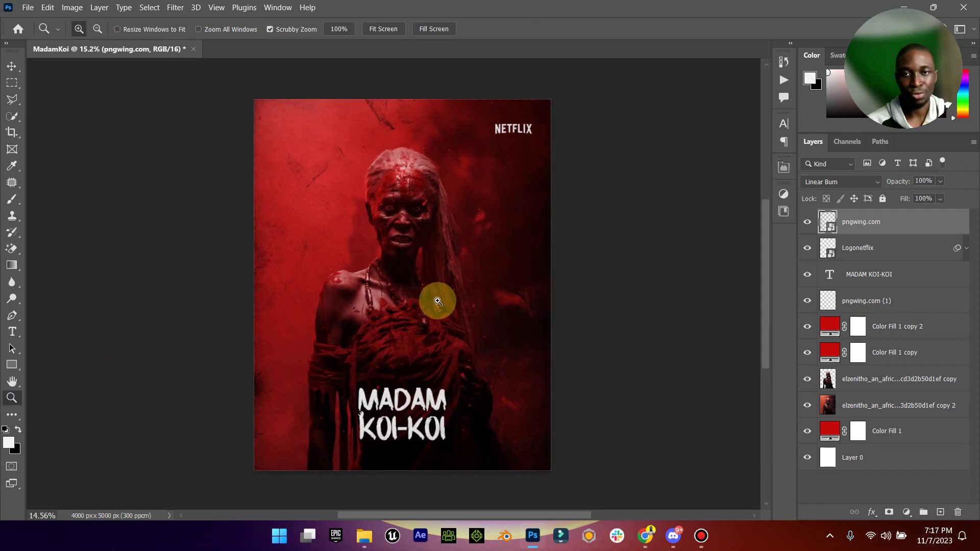
Select all layers from pngwing.com down to Layer 0 and stamp them into a new merged layer above the stack
click(12, 66)
shift+click(884, 458)
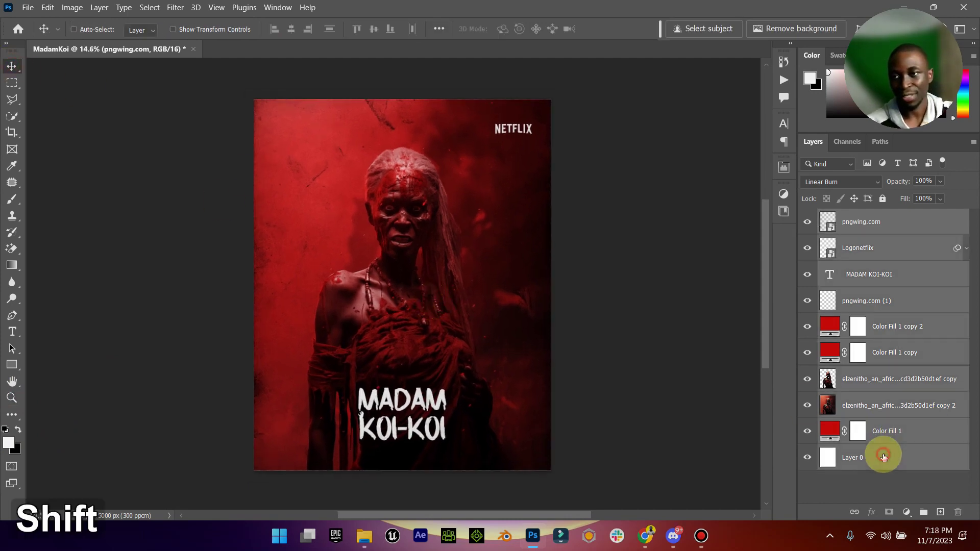
click(914, 222)
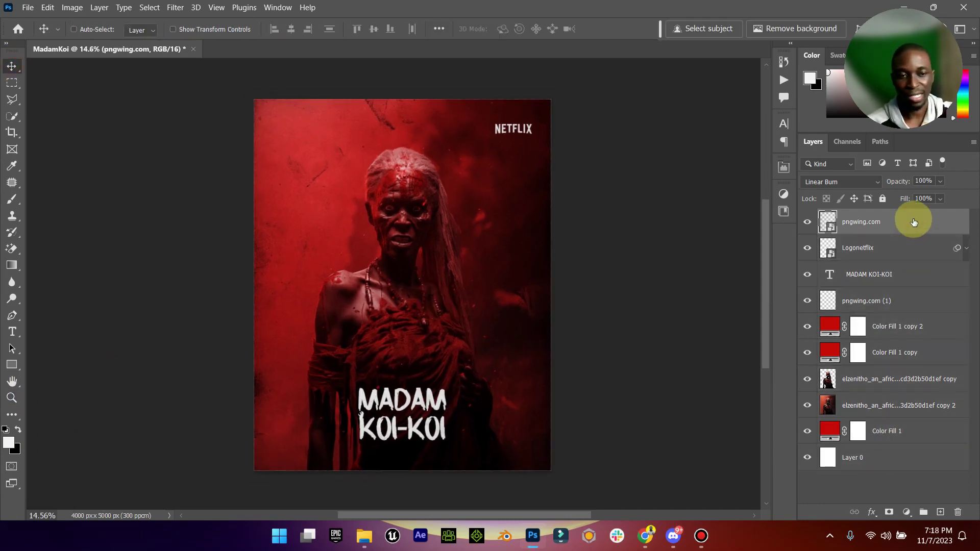
shift+click(903, 464)
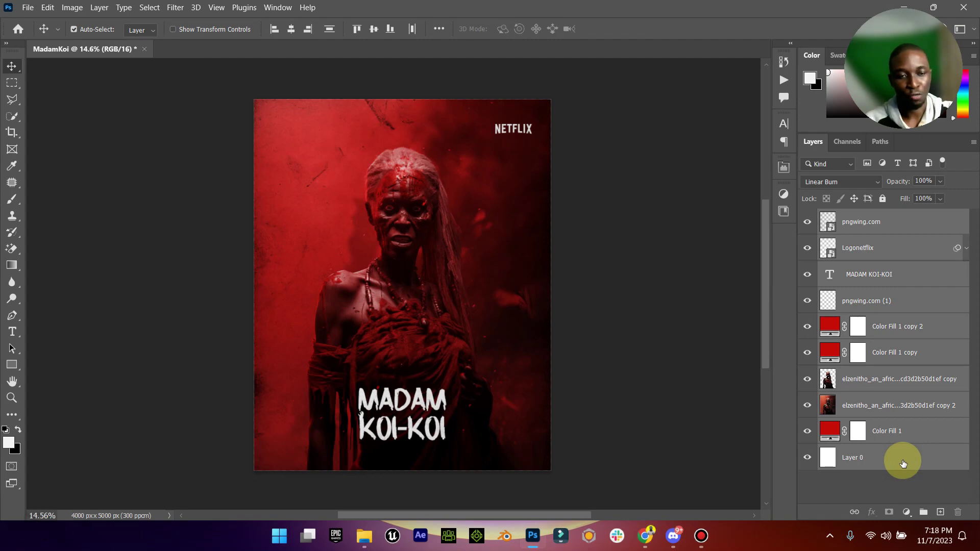
key(ctrl+shift+alt+e)
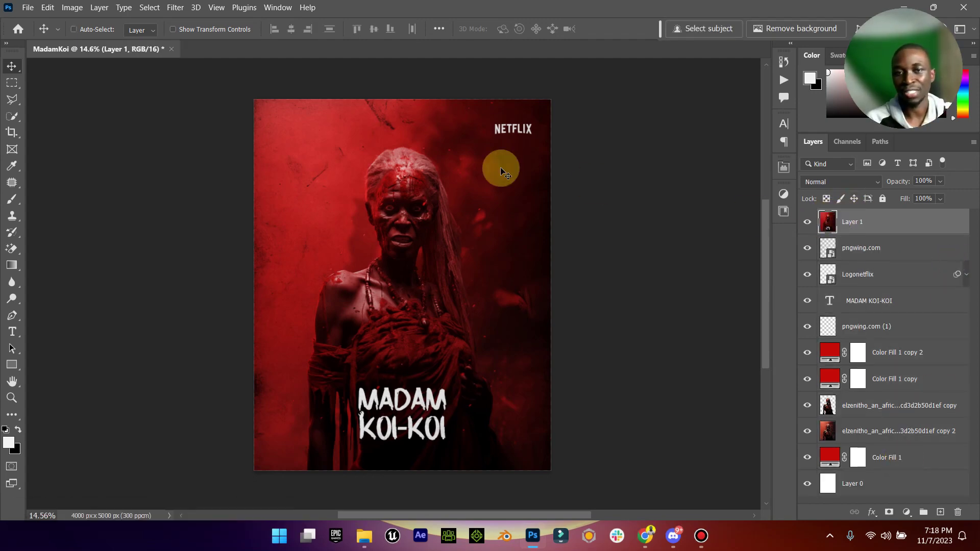
In the Camera Raw Filter on the merged layer, set Exposure -0.05, Contrast -17, Texture -7, Clarity +25 and Vibrance +1
click(175, 7)
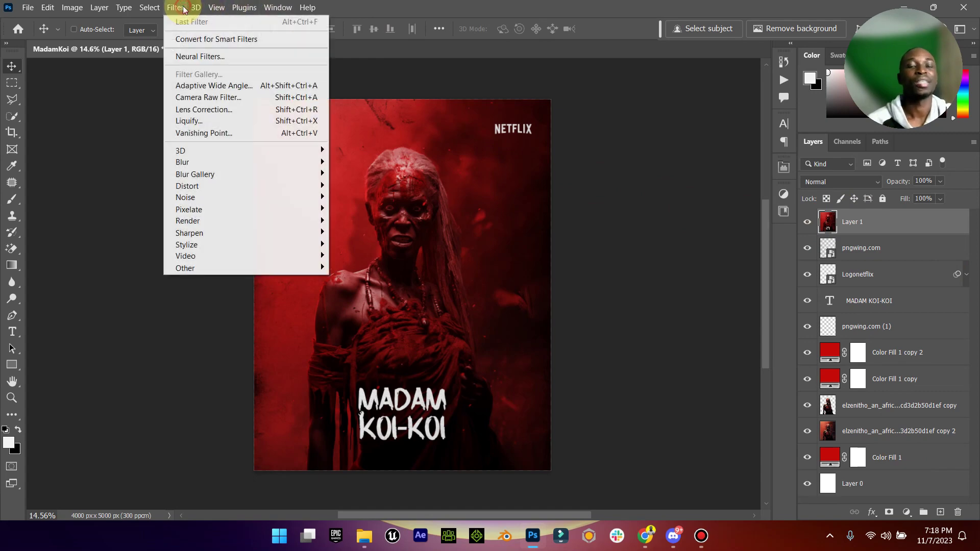
click(233, 98)
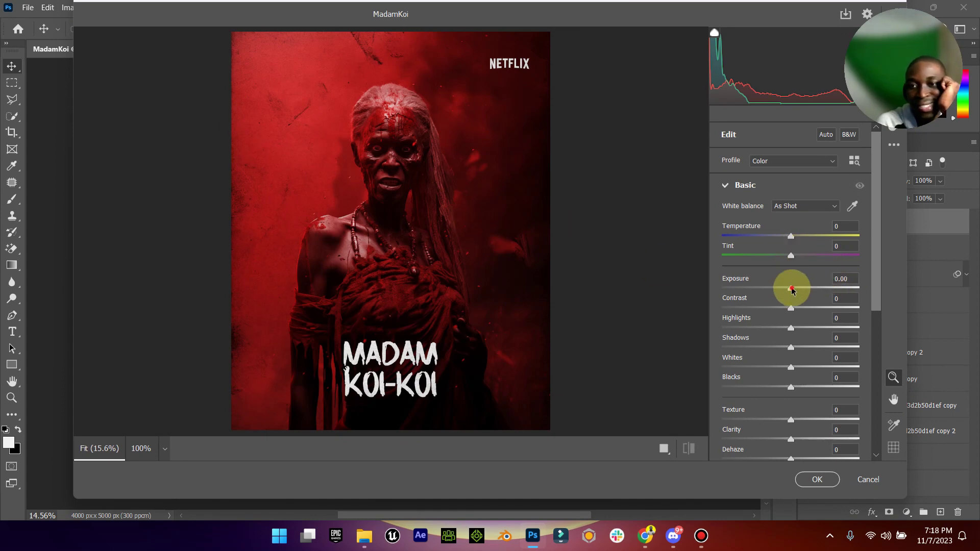
drag(792, 290, 779, 308)
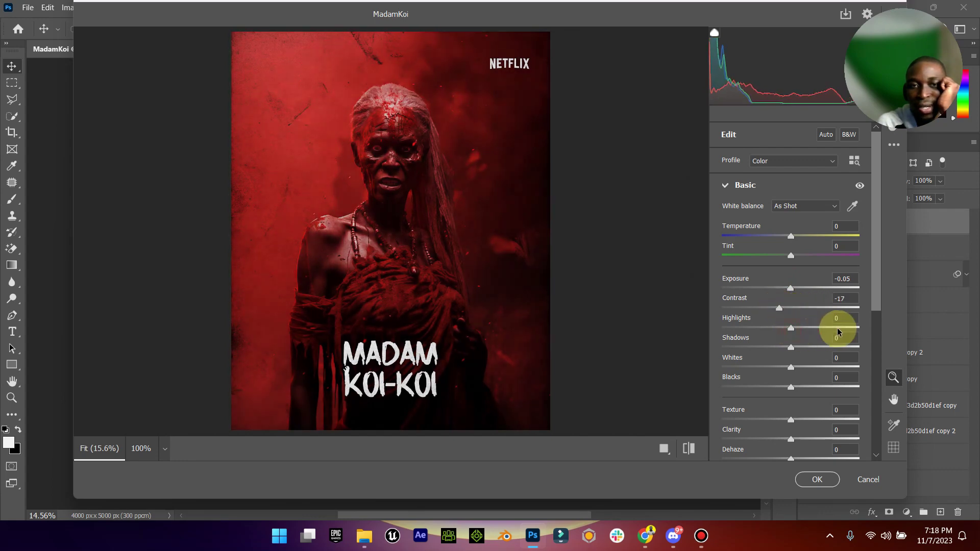
drag(791, 330, 809, 445)
scroll(817, 429, down, 7)
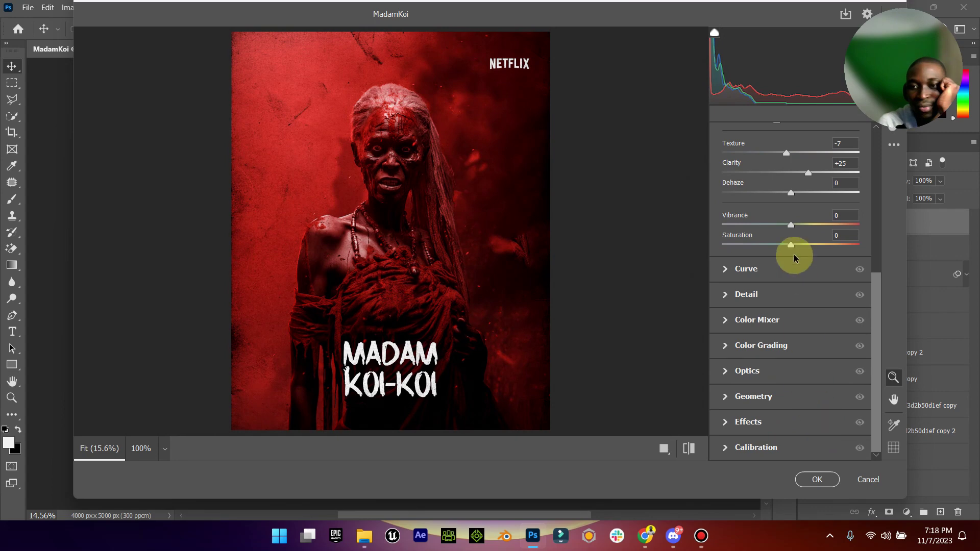
mouse_move(792, 225)
mouse_down()
mouse_move(770, 227)
mouse_move(792, 225)
mouse_up()
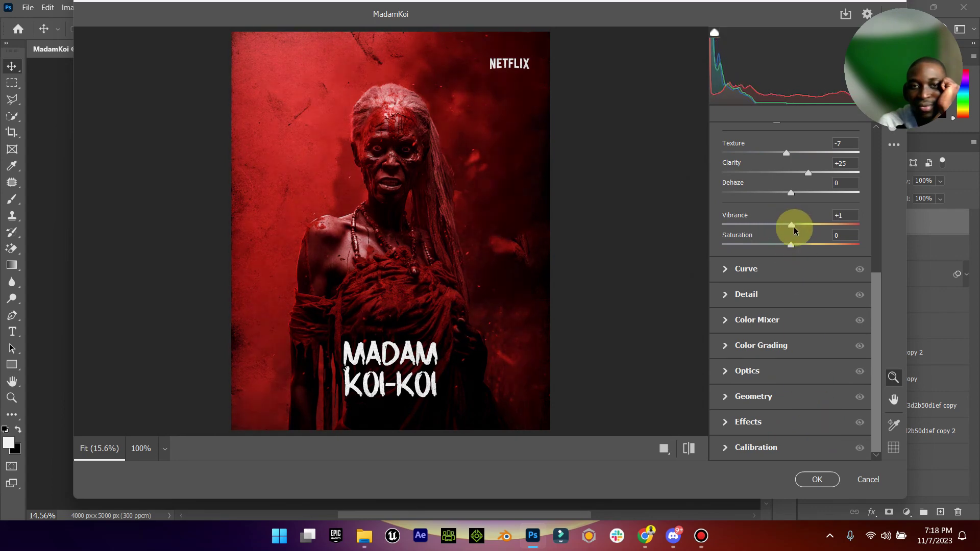
Add Grain of 65 in the Camera Raw effects, inspect it at 100% and apply the filter
click(725, 423)
drag(724, 401, 811, 400)
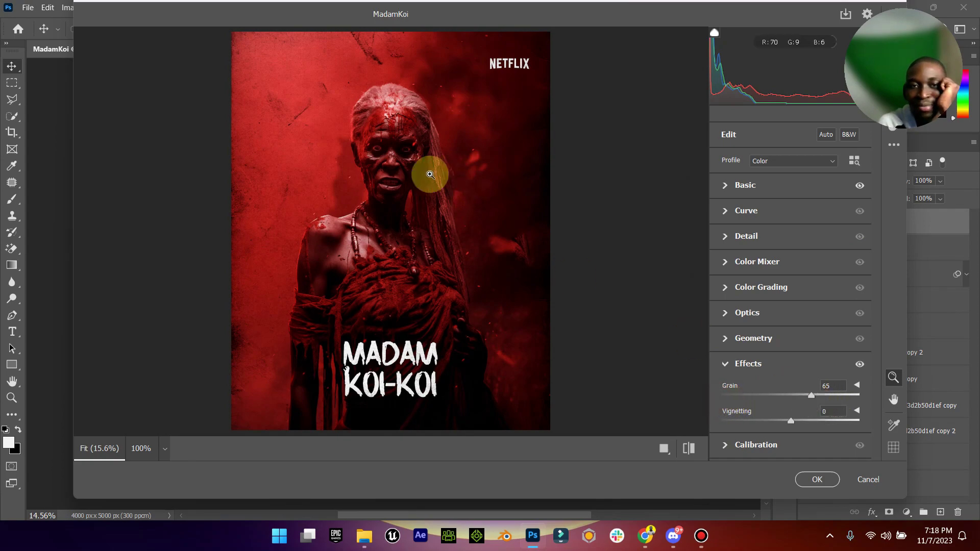
click(394, 170)
click(395, 170)
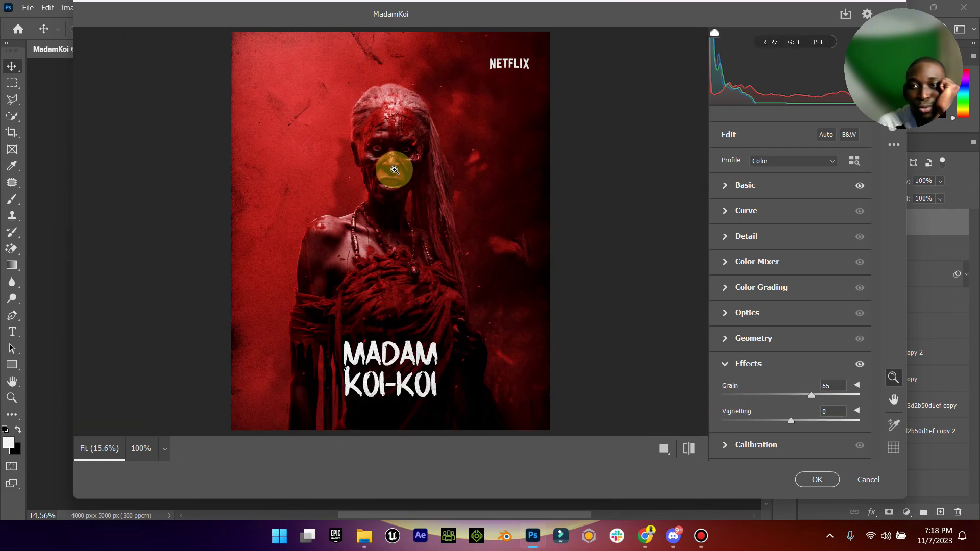
click(237, 117)
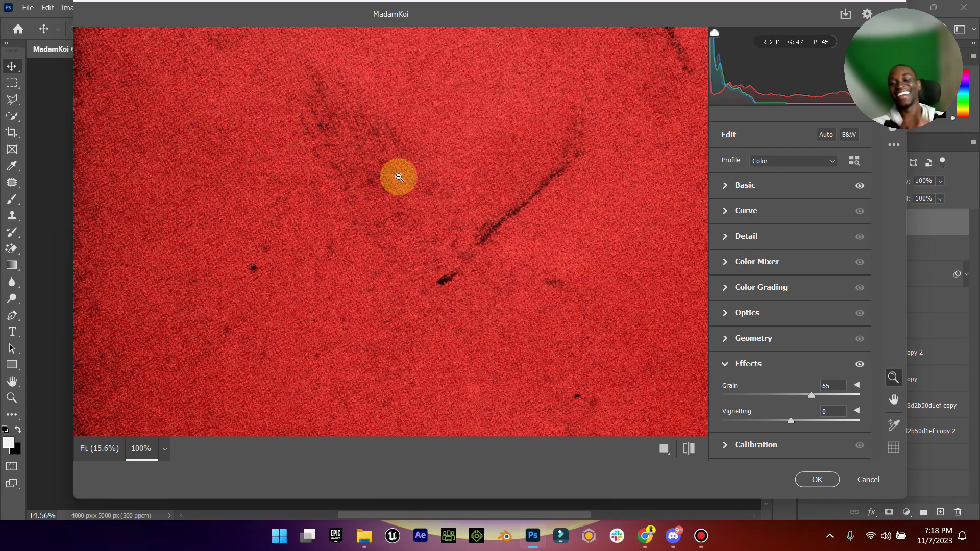
click(818, 483)
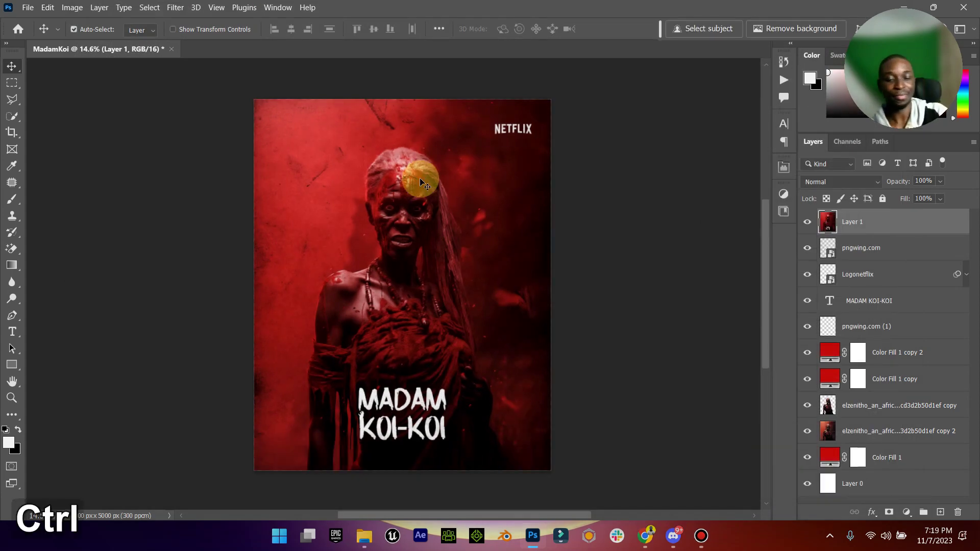
Save the poster as the Photoshop file MadamKoi in the Elzenitho PSD folder inside Elzenitho Hub on the Desktop
key(ctrl+s)
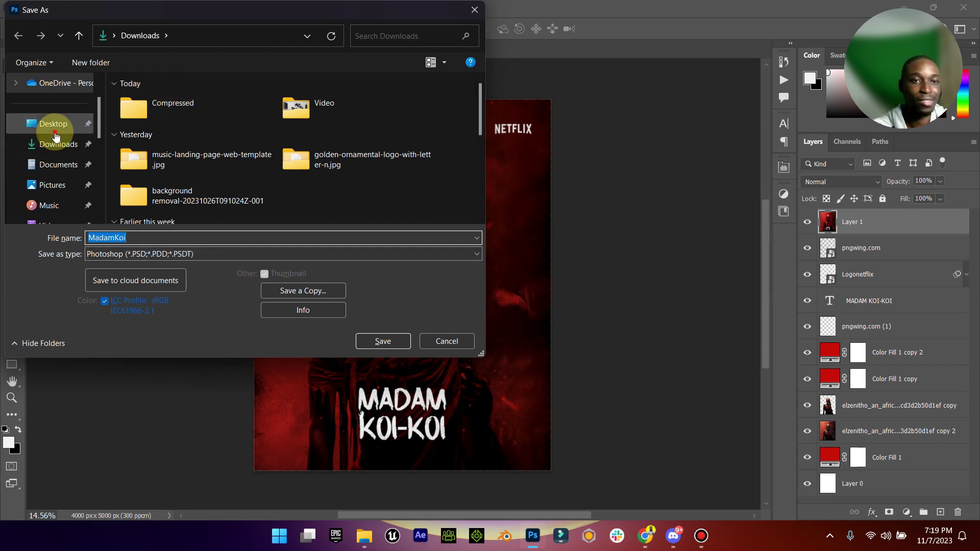
click(51, 124)
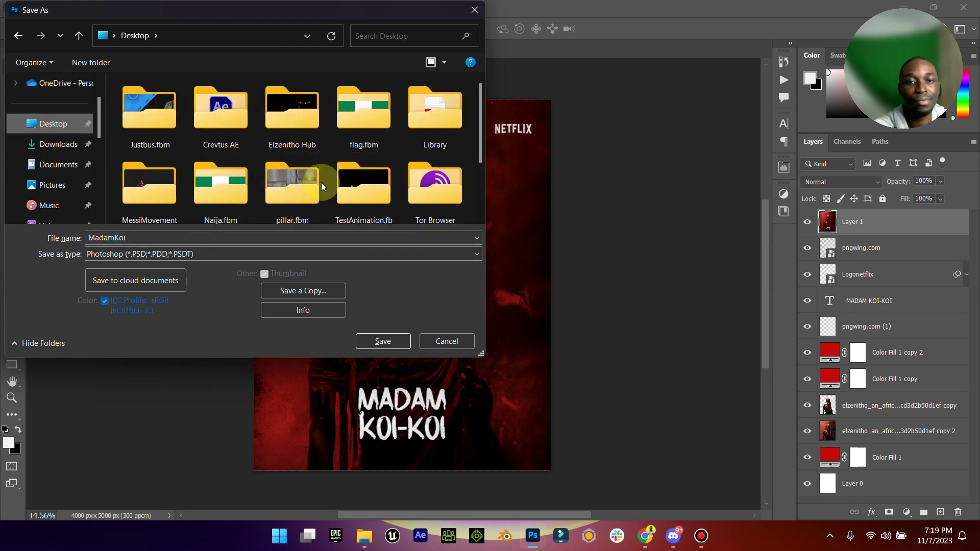
double_click(295, 139)
scroll(386, 192, down, 1)
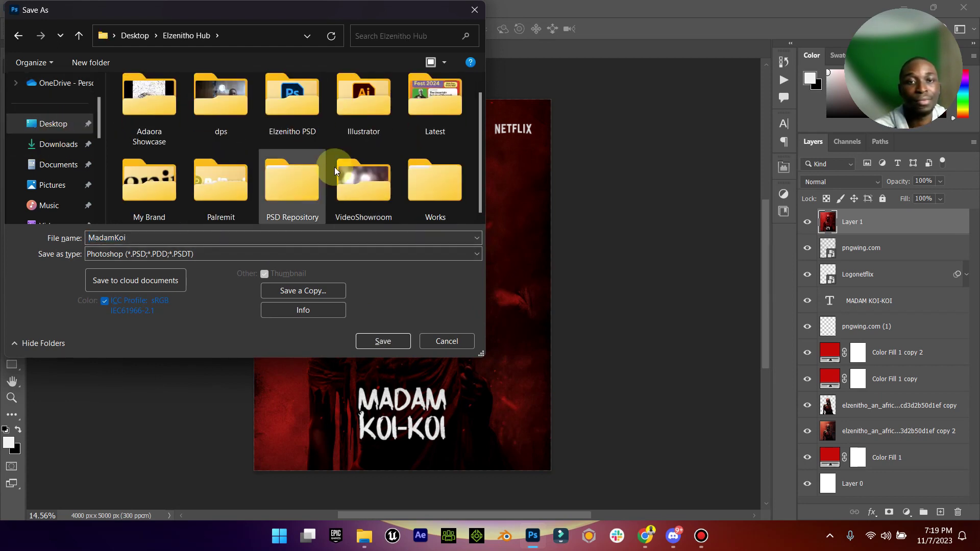
double_click(296, 102)
click(387, 332)
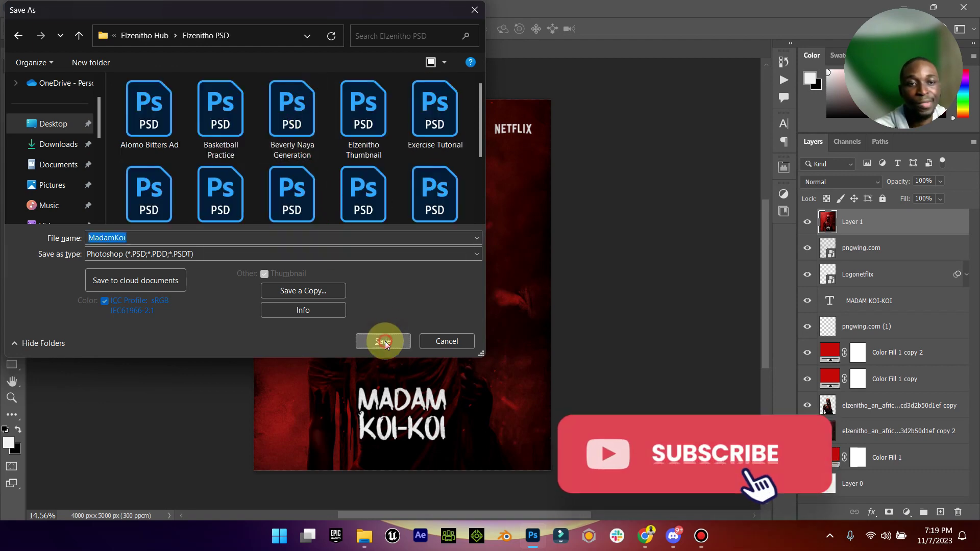
click(629, 149)
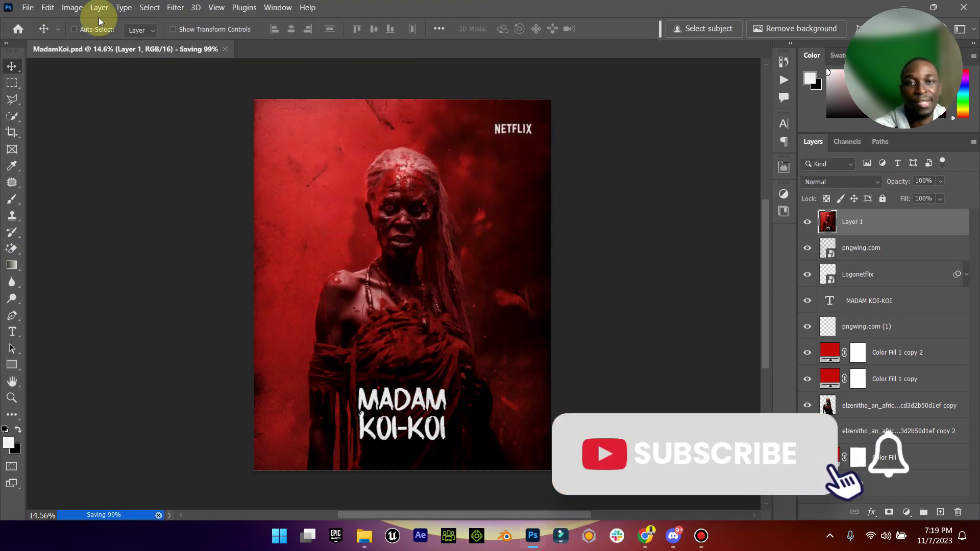
click(27, 7)
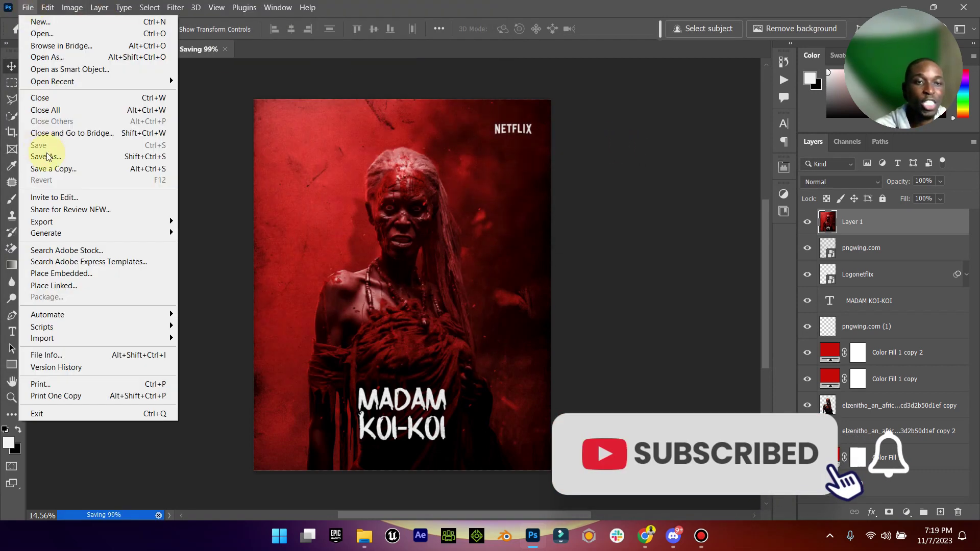
click(77, 169)
click(521, 220)
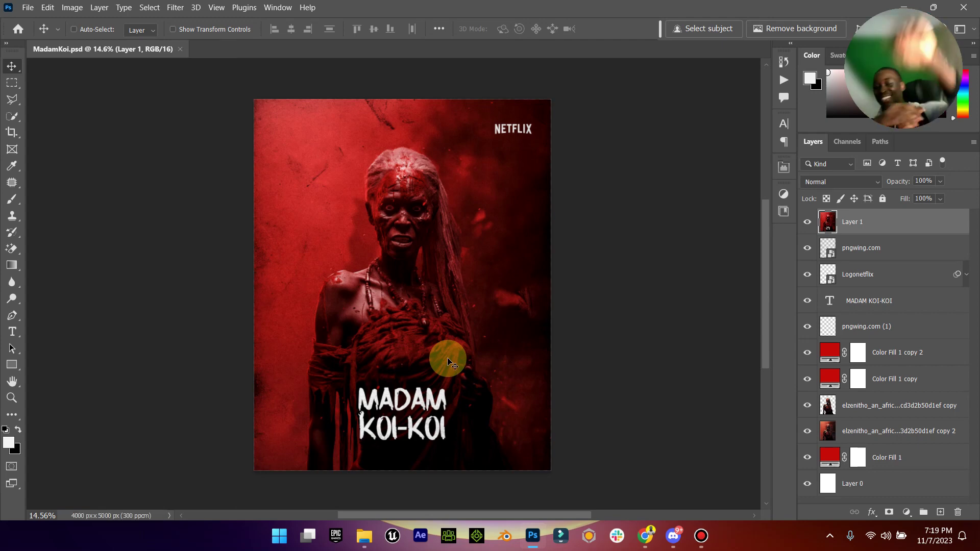
Save a JPEG copy named MadamKoi to the Desktop at Maximum quality 12, and close the poster document
click(28, 7)
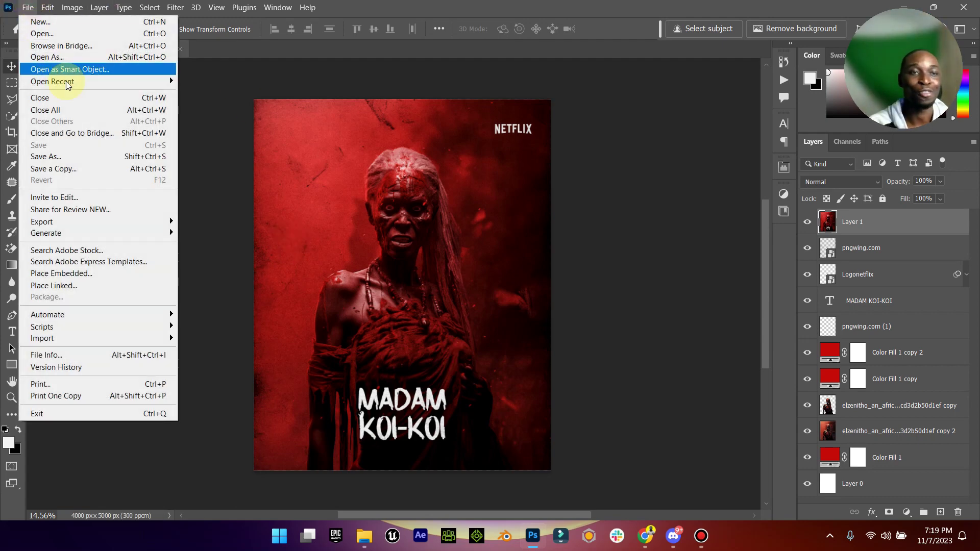
click(150, 168)
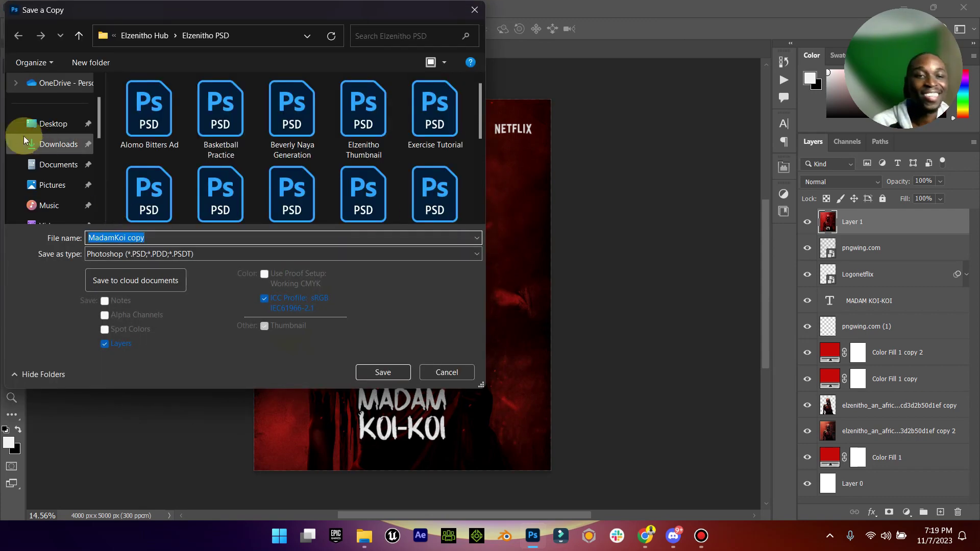
click(38, 122)
click(186, 254)
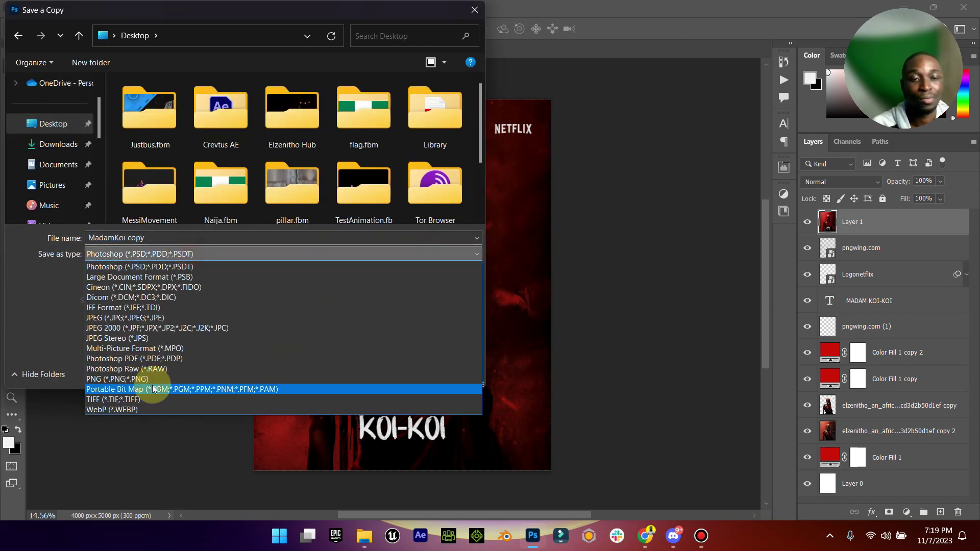
click(153, 318)
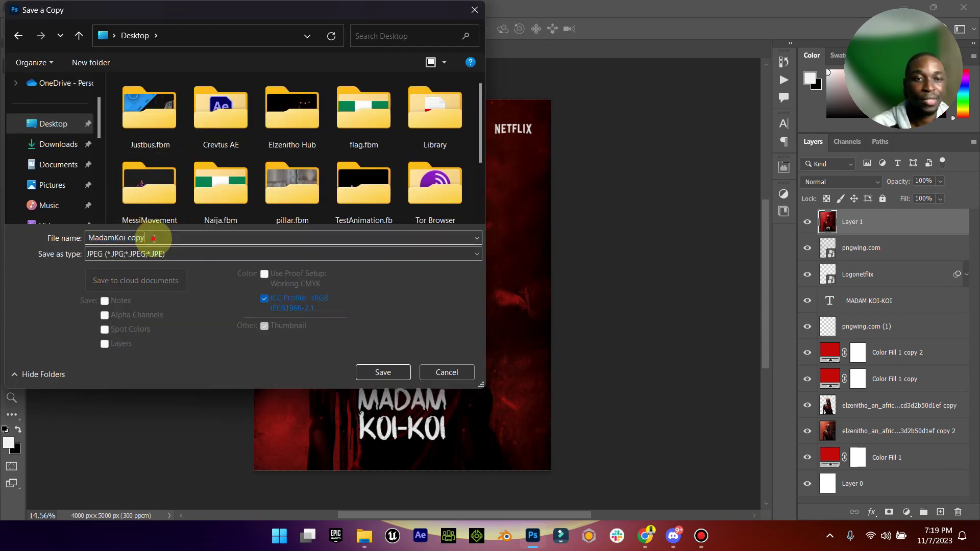
double_click(135, 238)
key(BackSpace)
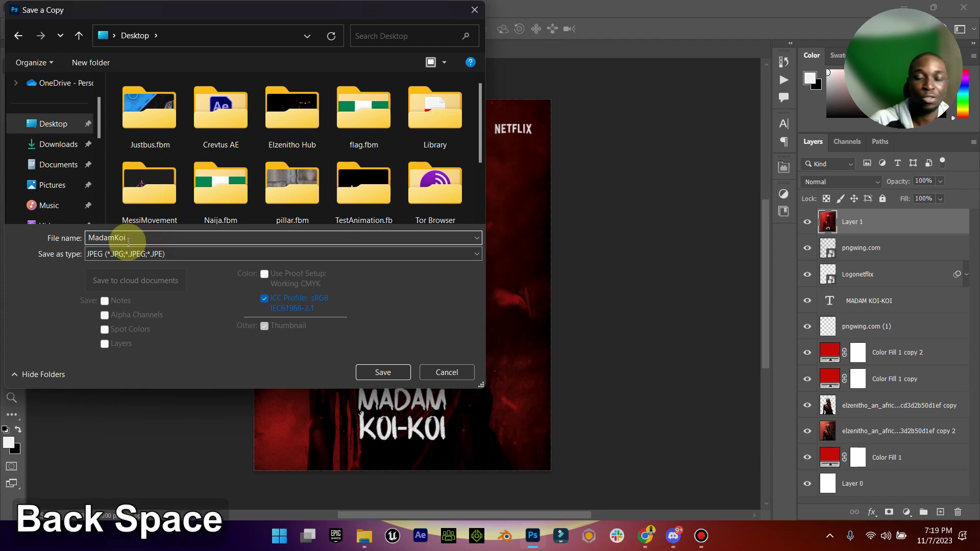
key(Return)
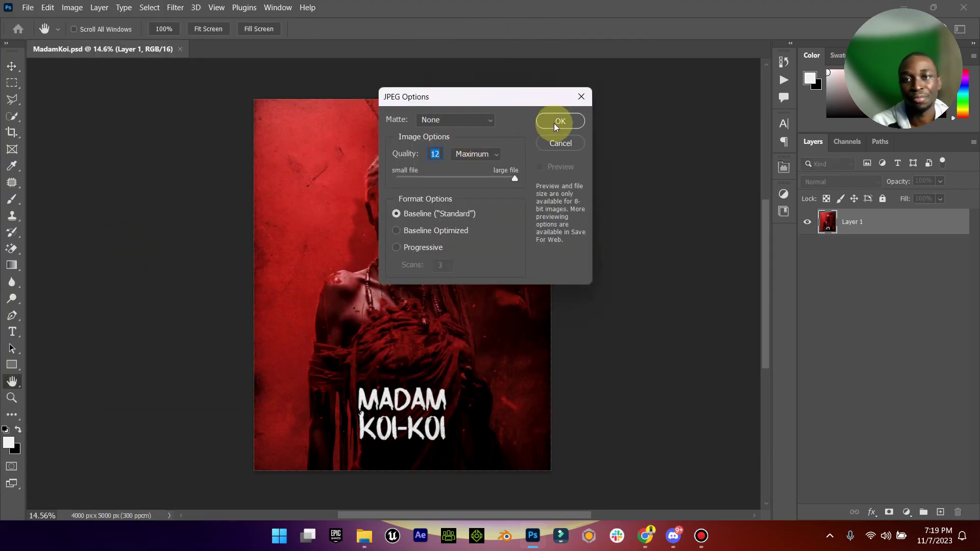
click(558, 124)
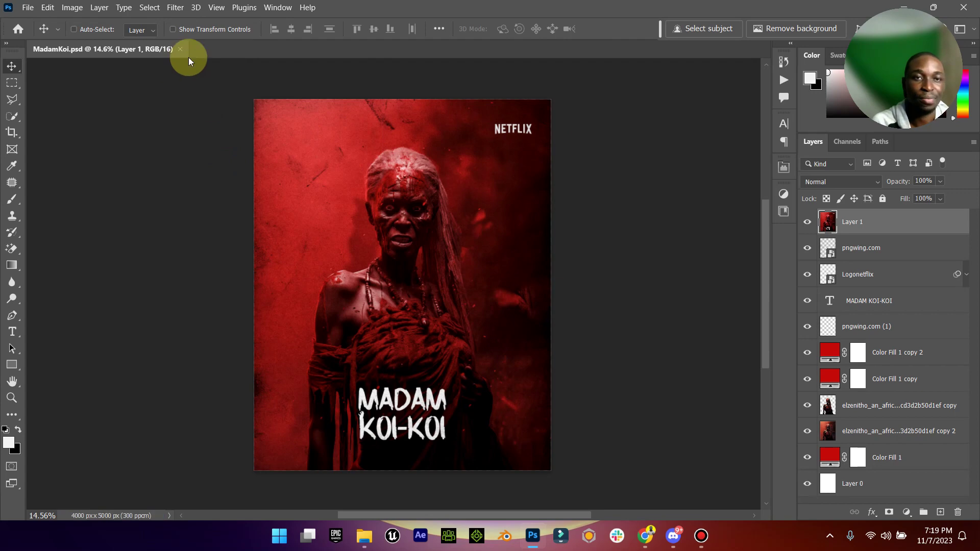
click(182, 49)
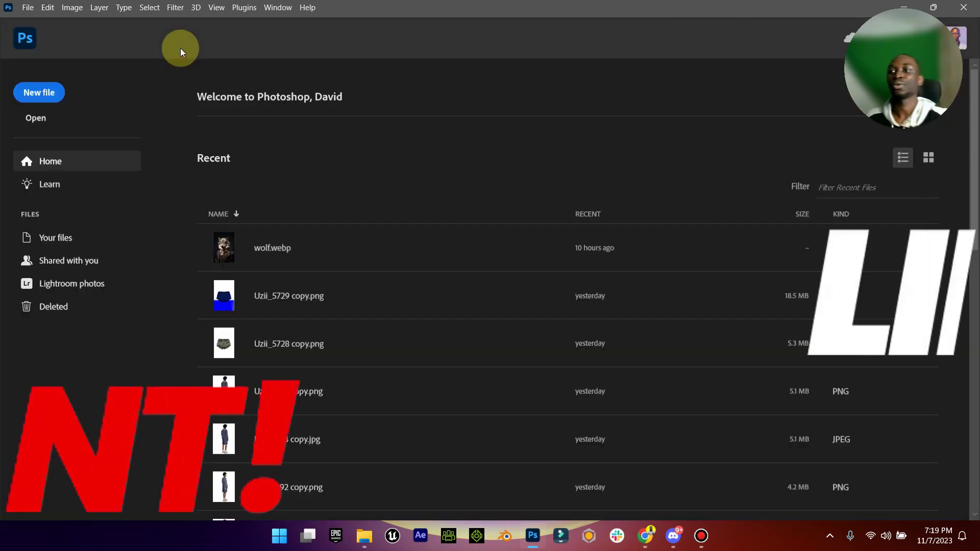